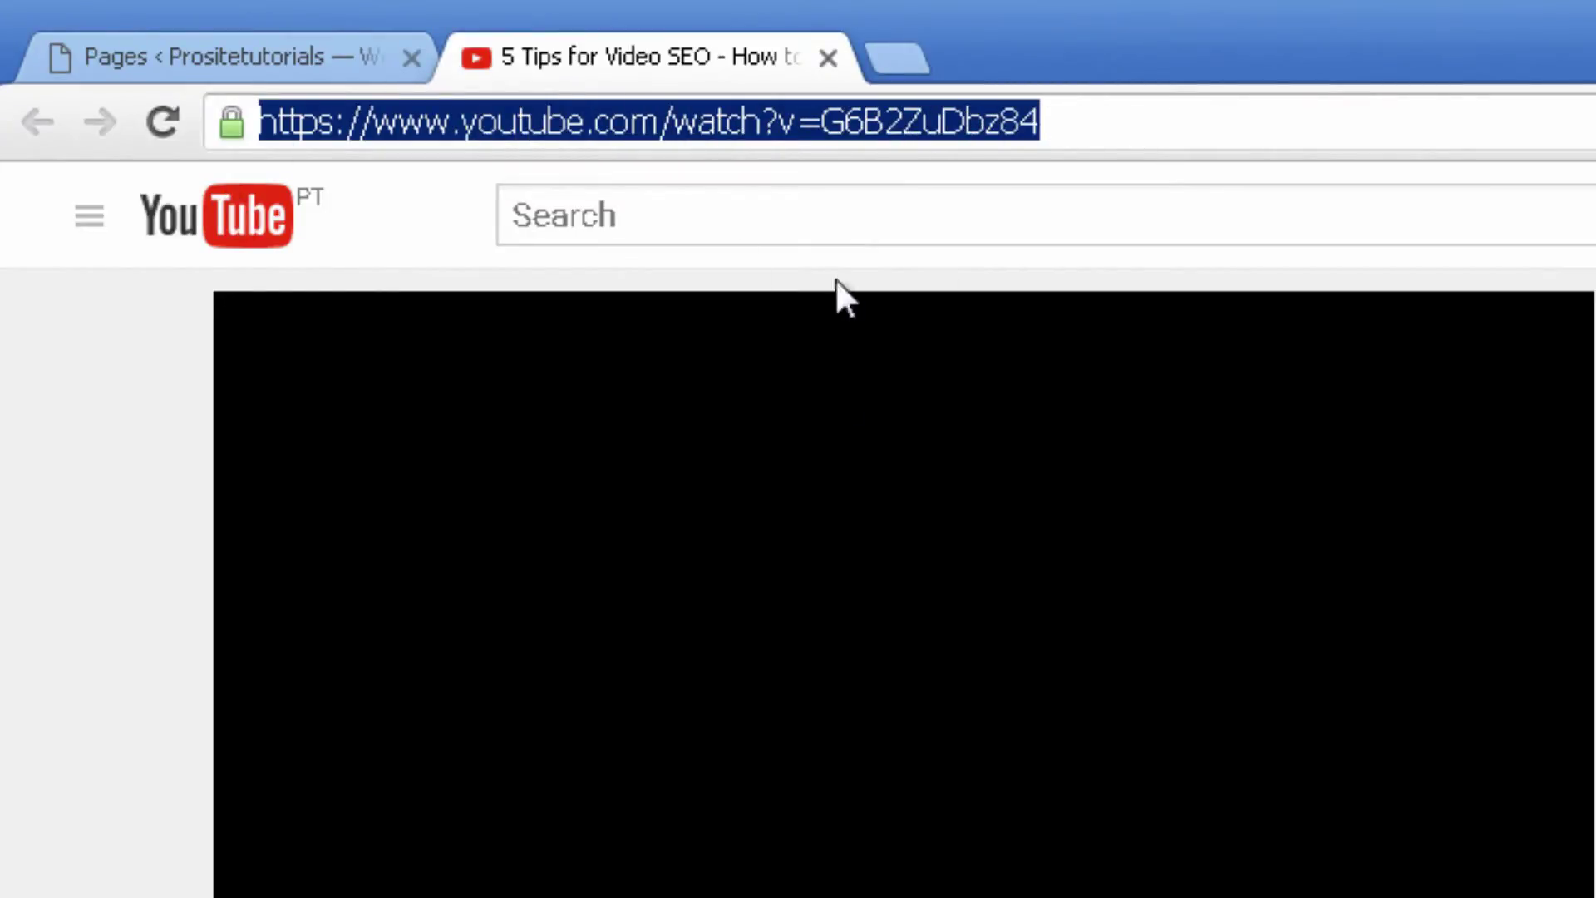
Start a new WordPress page titled 'video youtube'
left_click(250, 50)
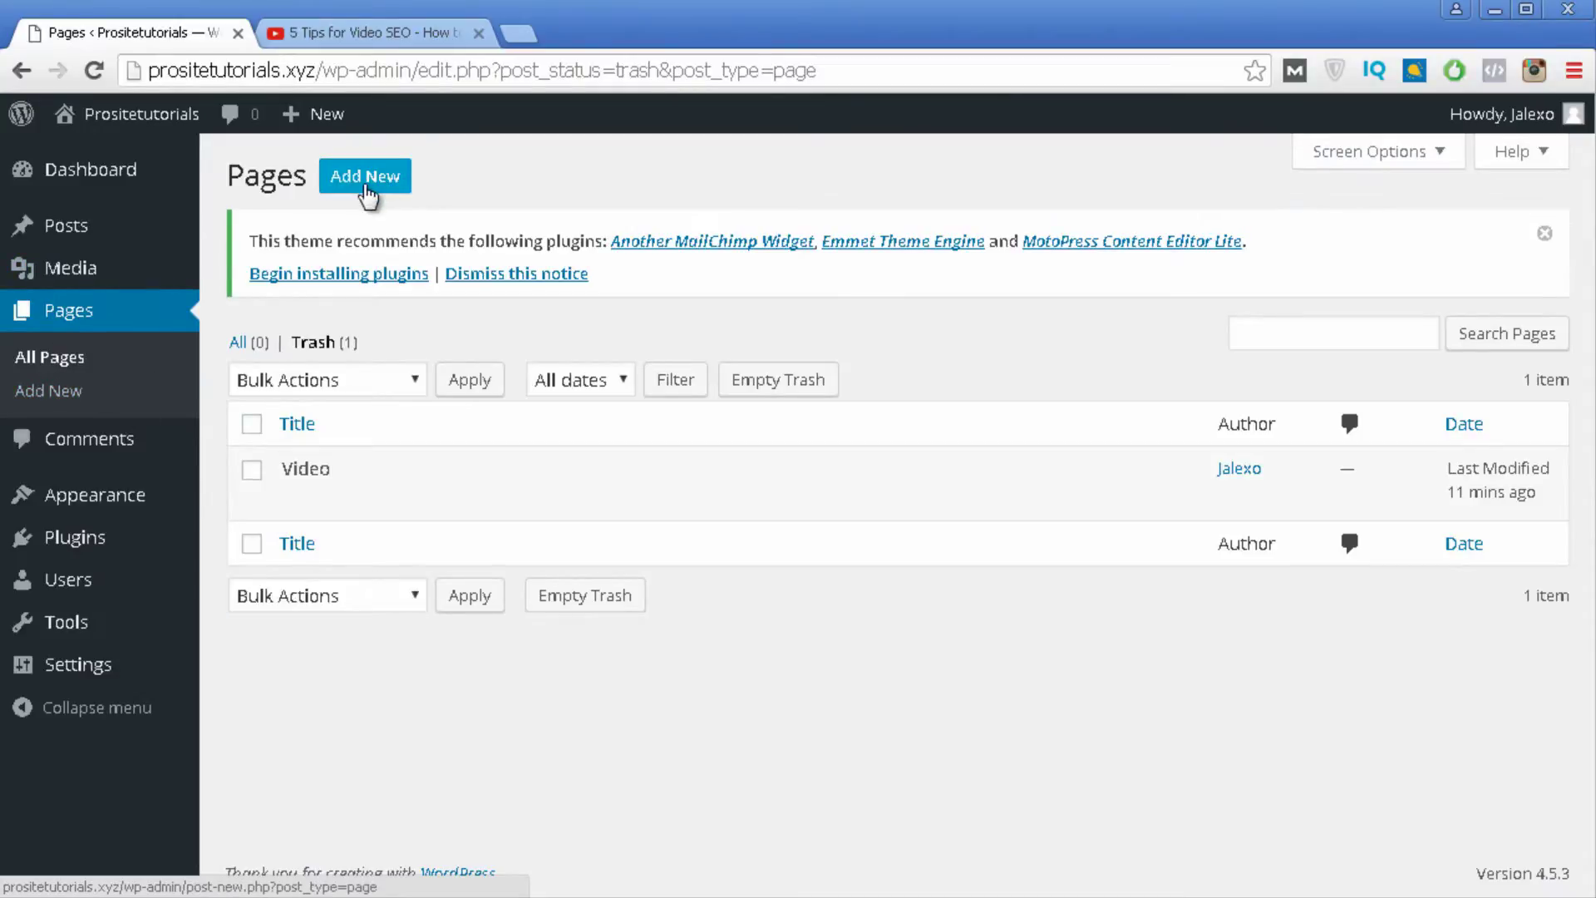
left_click(364, 185)
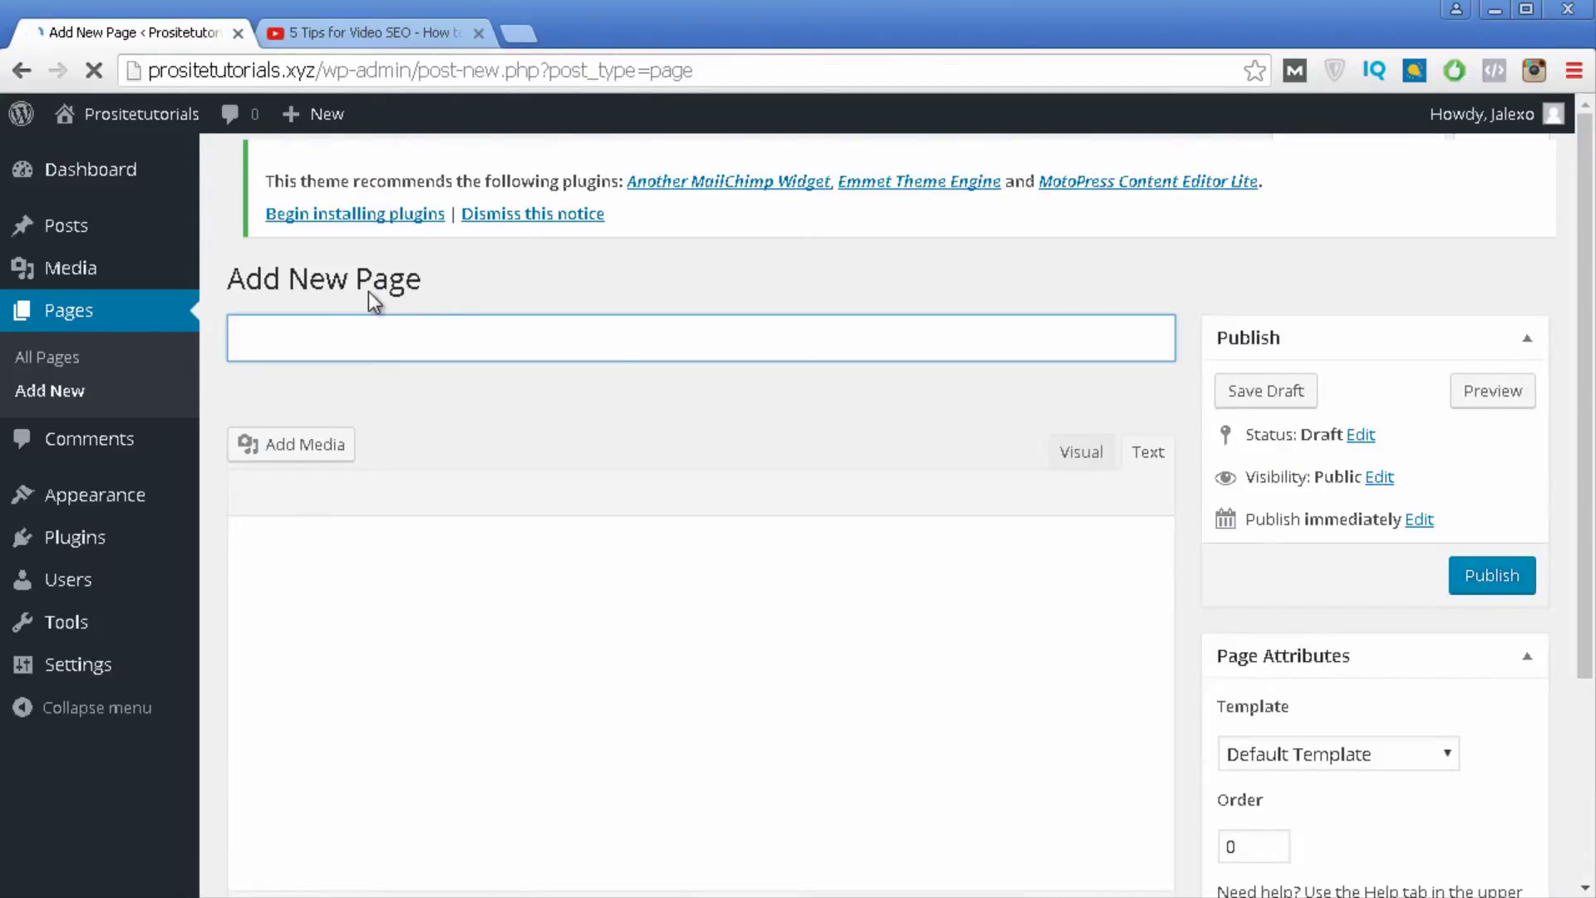
type("video youtube")
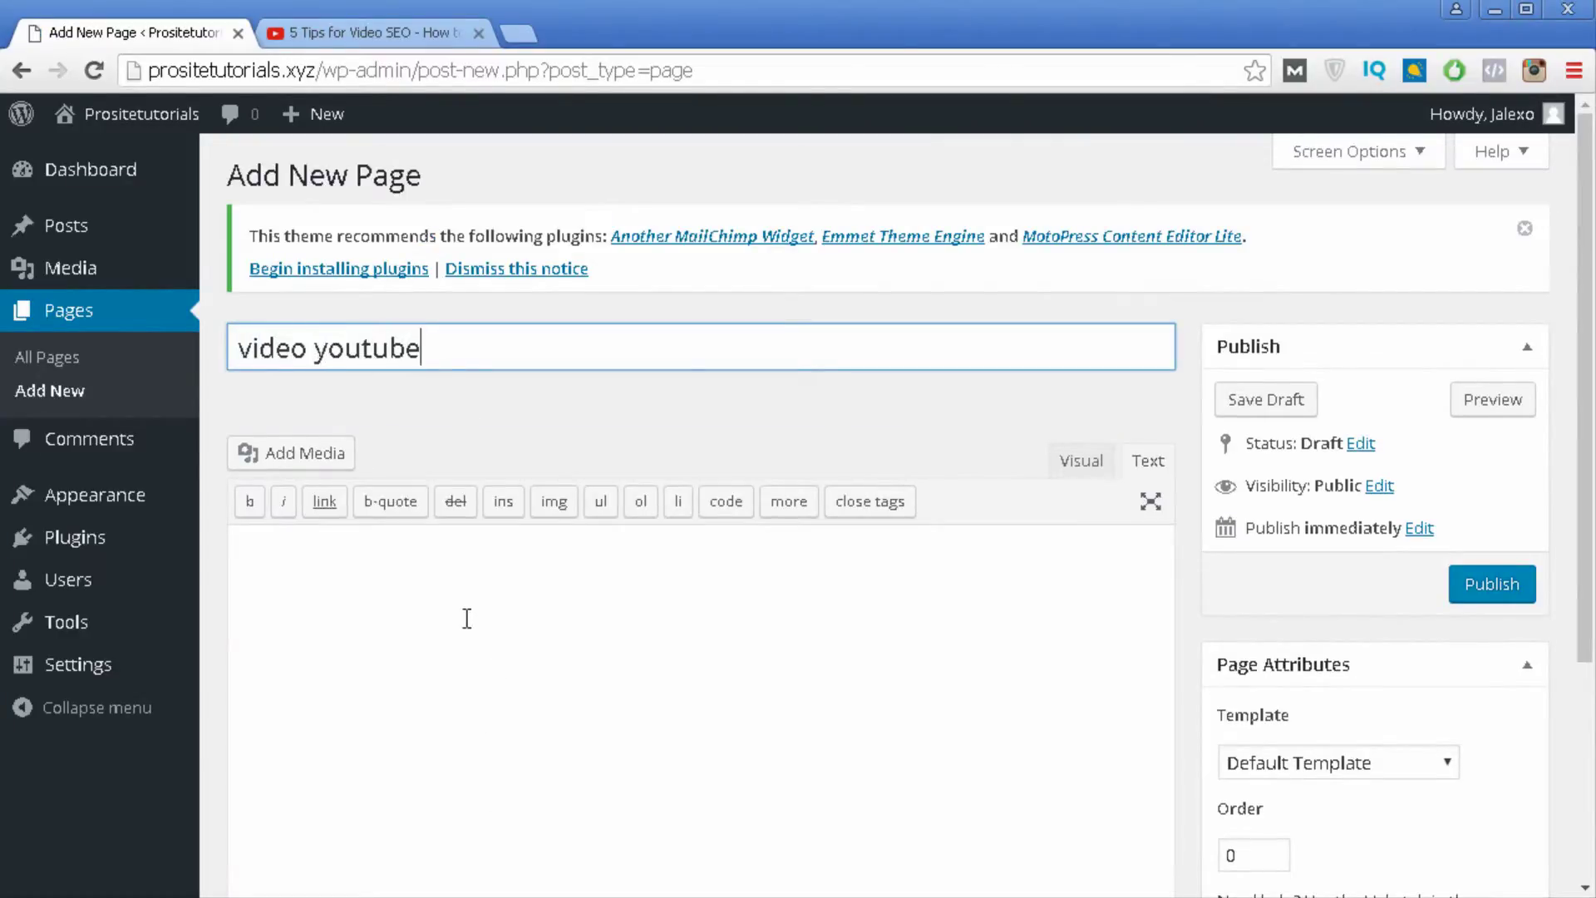
left_click(498, 656)
Paste the YouTube video link into the page body in Visual mode and scroll to check it
left_click(1077, 460)
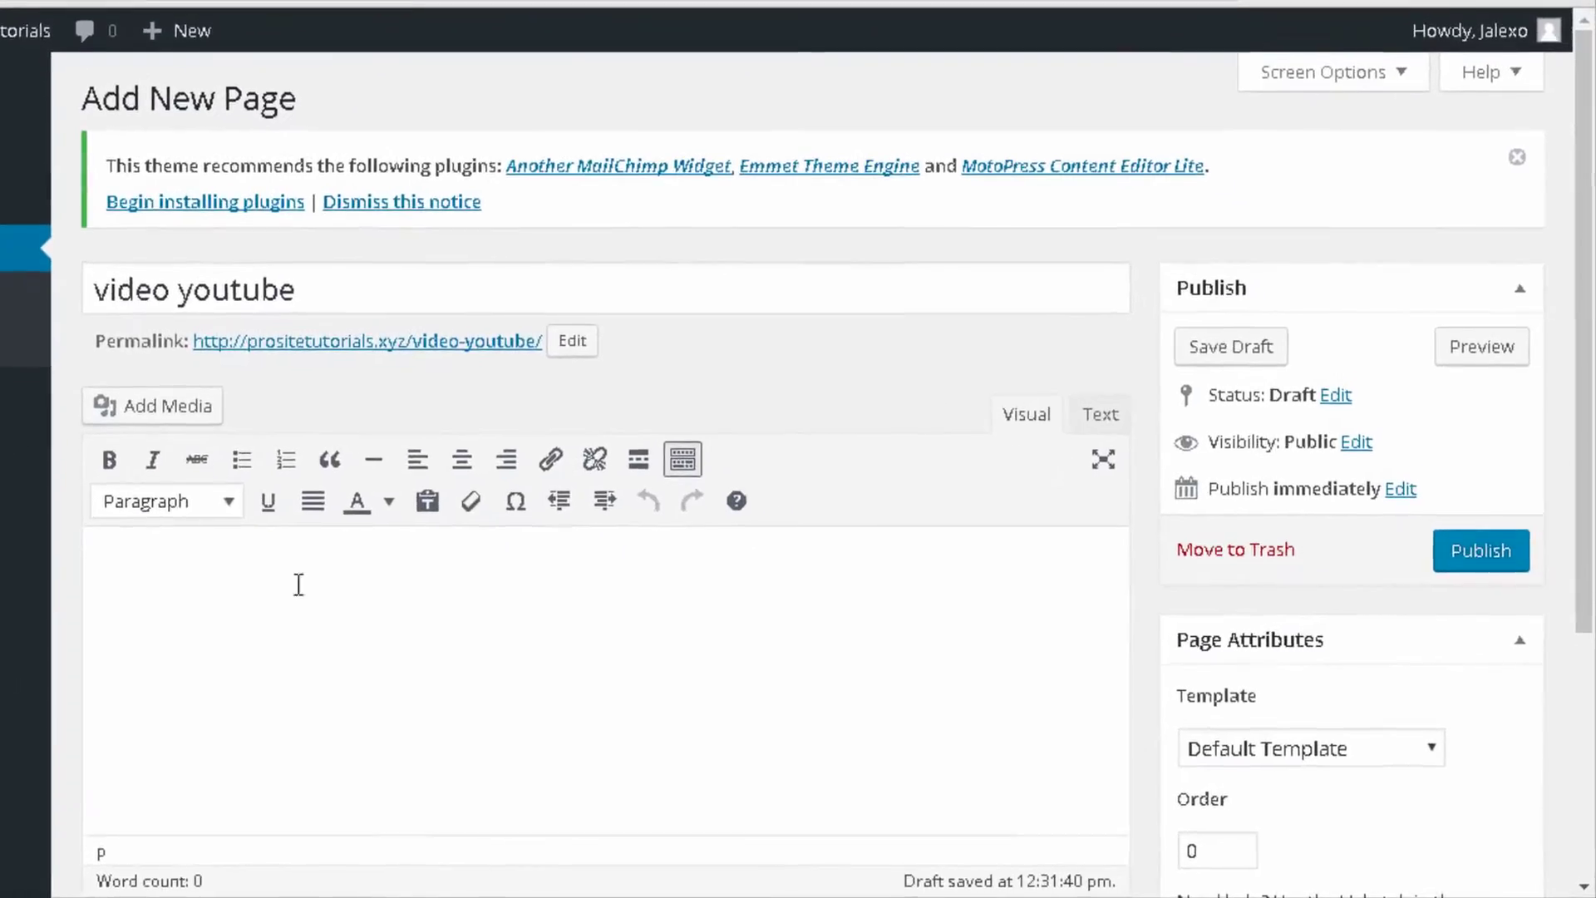
left_click(357, 618)
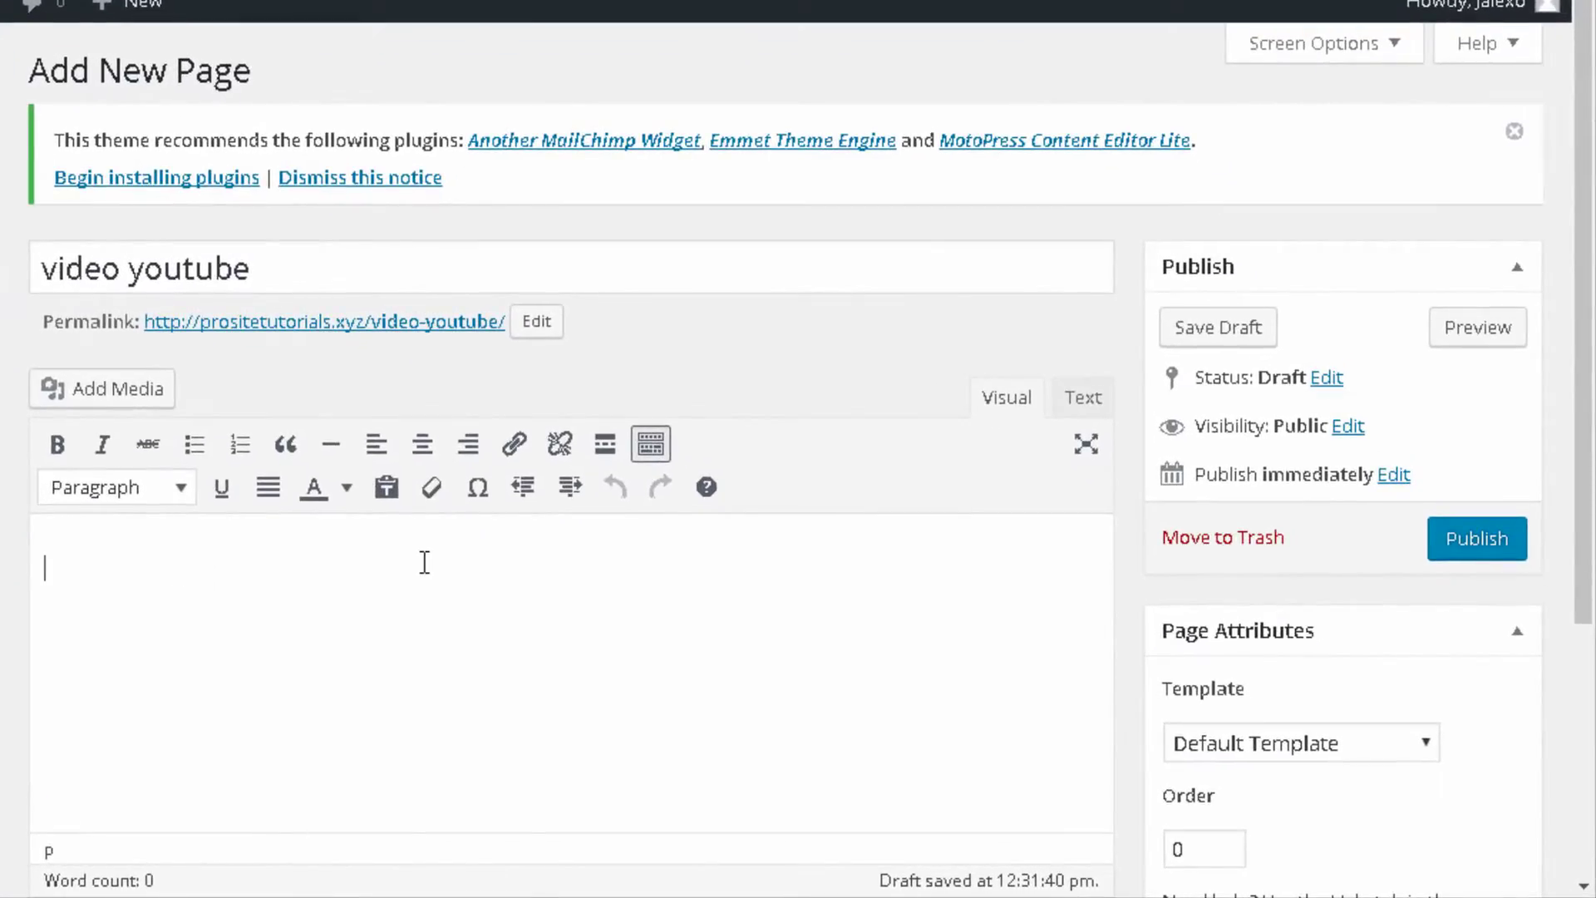
type("https://www.youtube.com/watch?v=G6B2ZuDbz84")
scroll(353, 555, "down", 3)
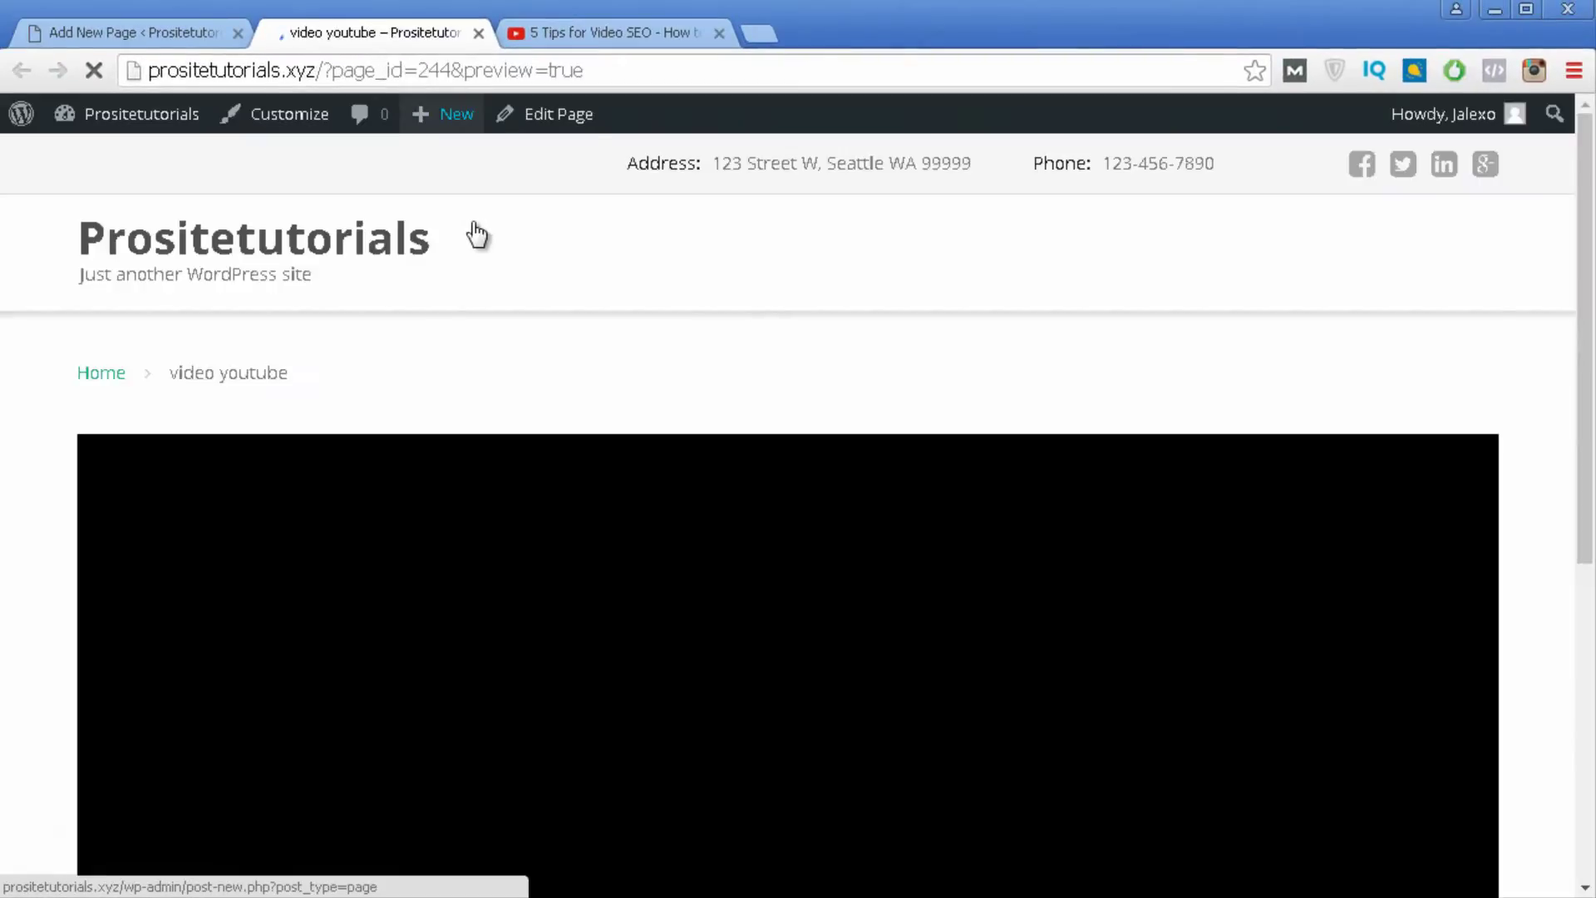
scroll(475, 232, "down", 2)
scroll(709, 666, "down", 6)
scroll(804, 549, "down", 1)
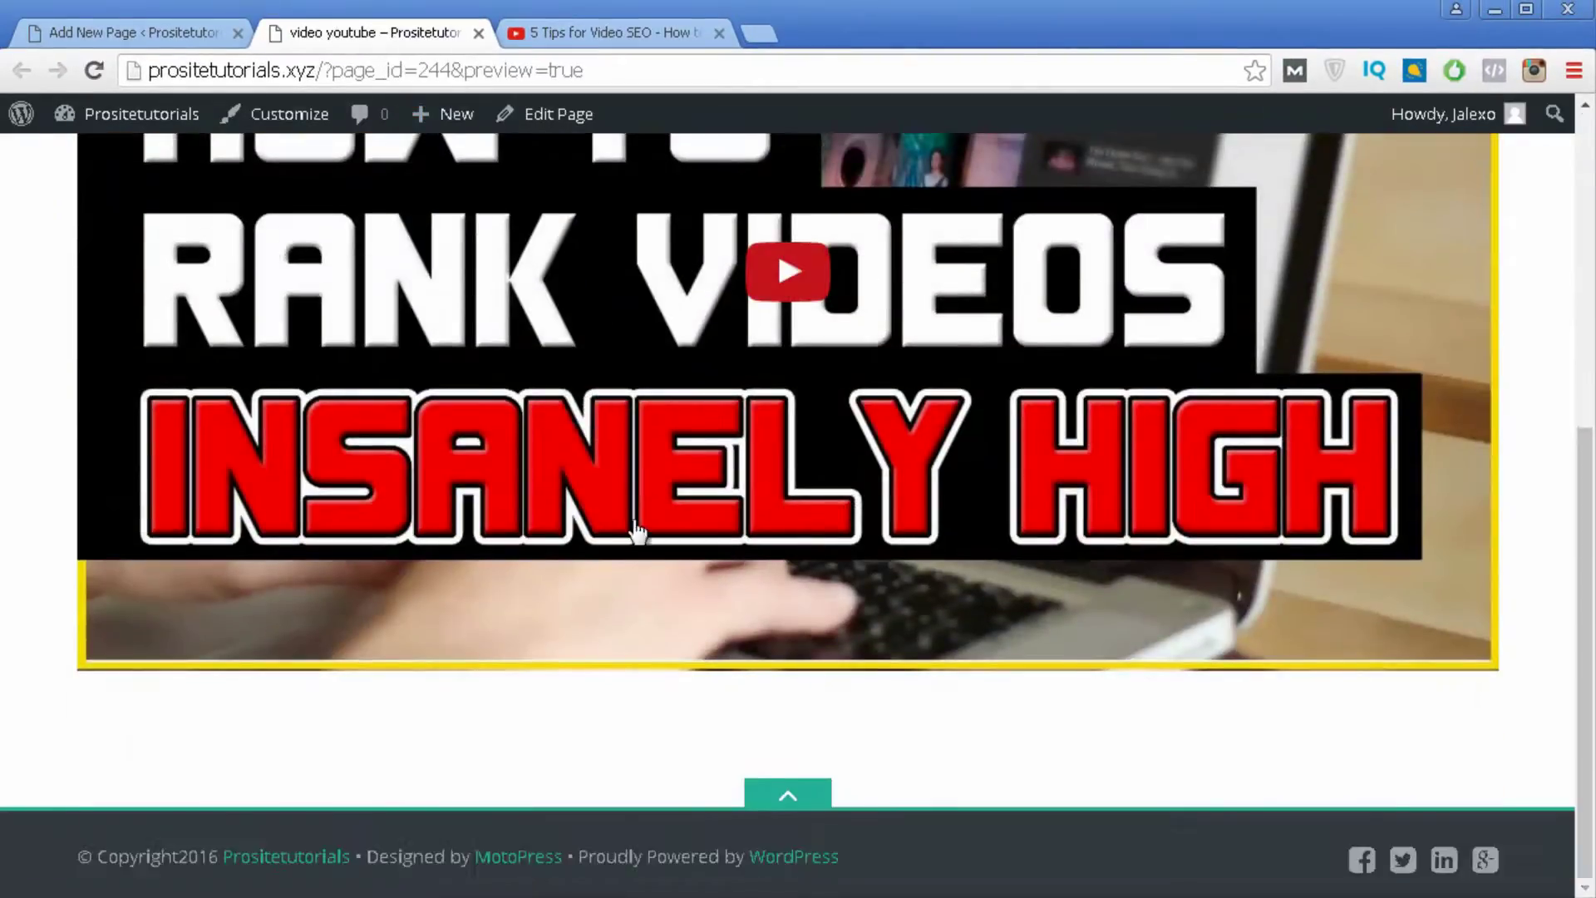
scroll(603, 455, "up", 5)
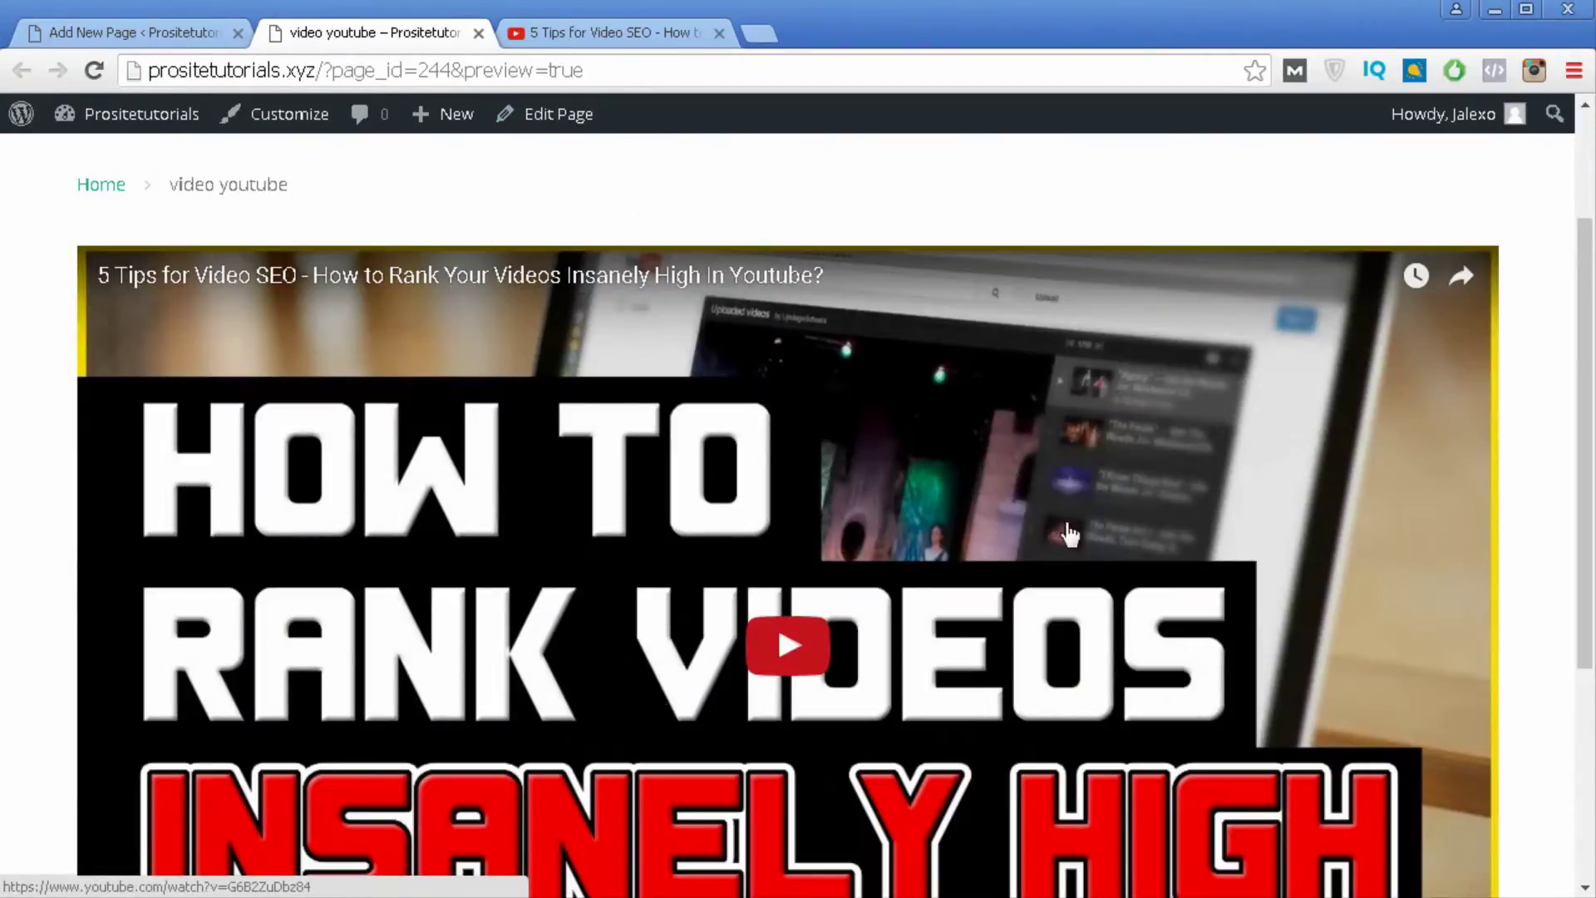
Cut the pasted YouTube link out of the page body in the Text tab
left_click(124, 33)
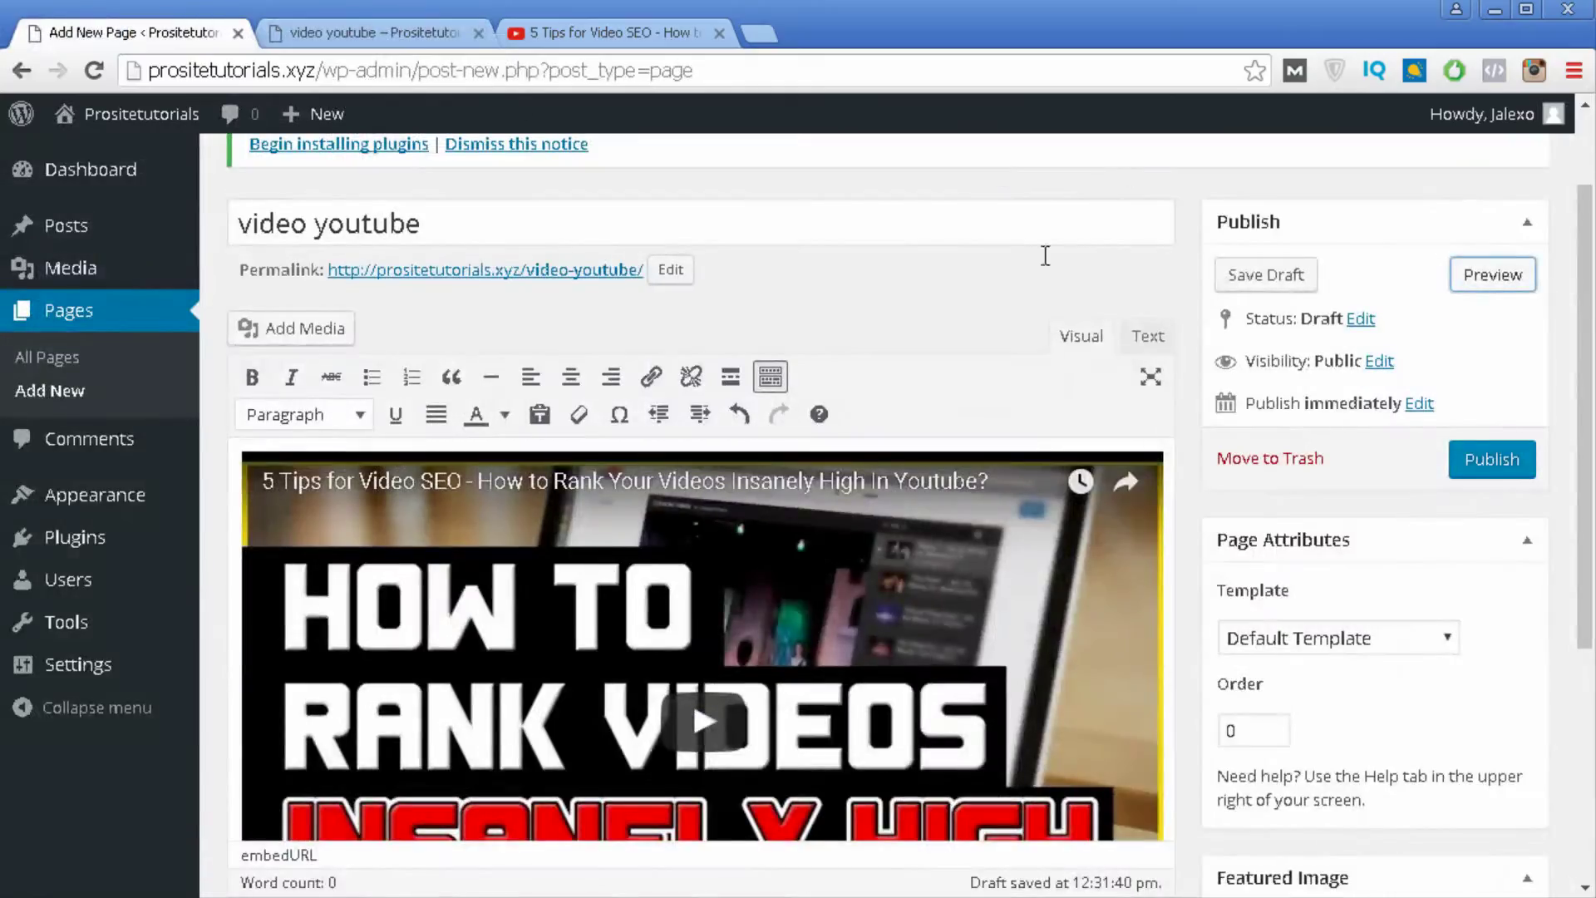
left_click(1148, 336)
left_click_drag(916, 426, 240, 424)
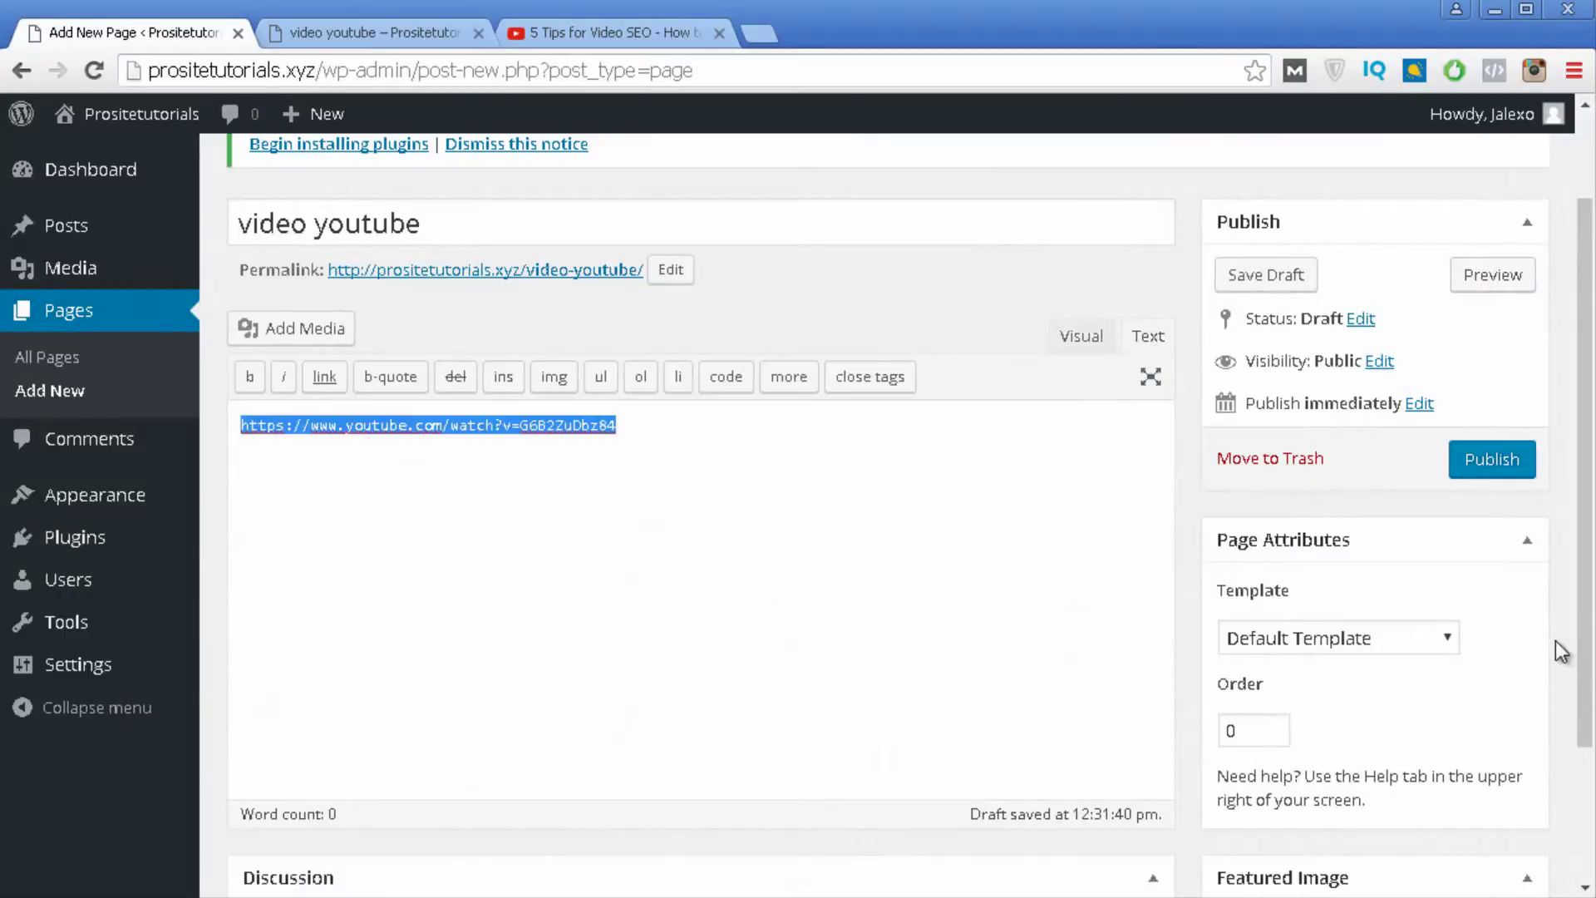
key("ctrl+x")
Copy the video's embed code from the YouTube player's right-click menu
left_click(542, 34)
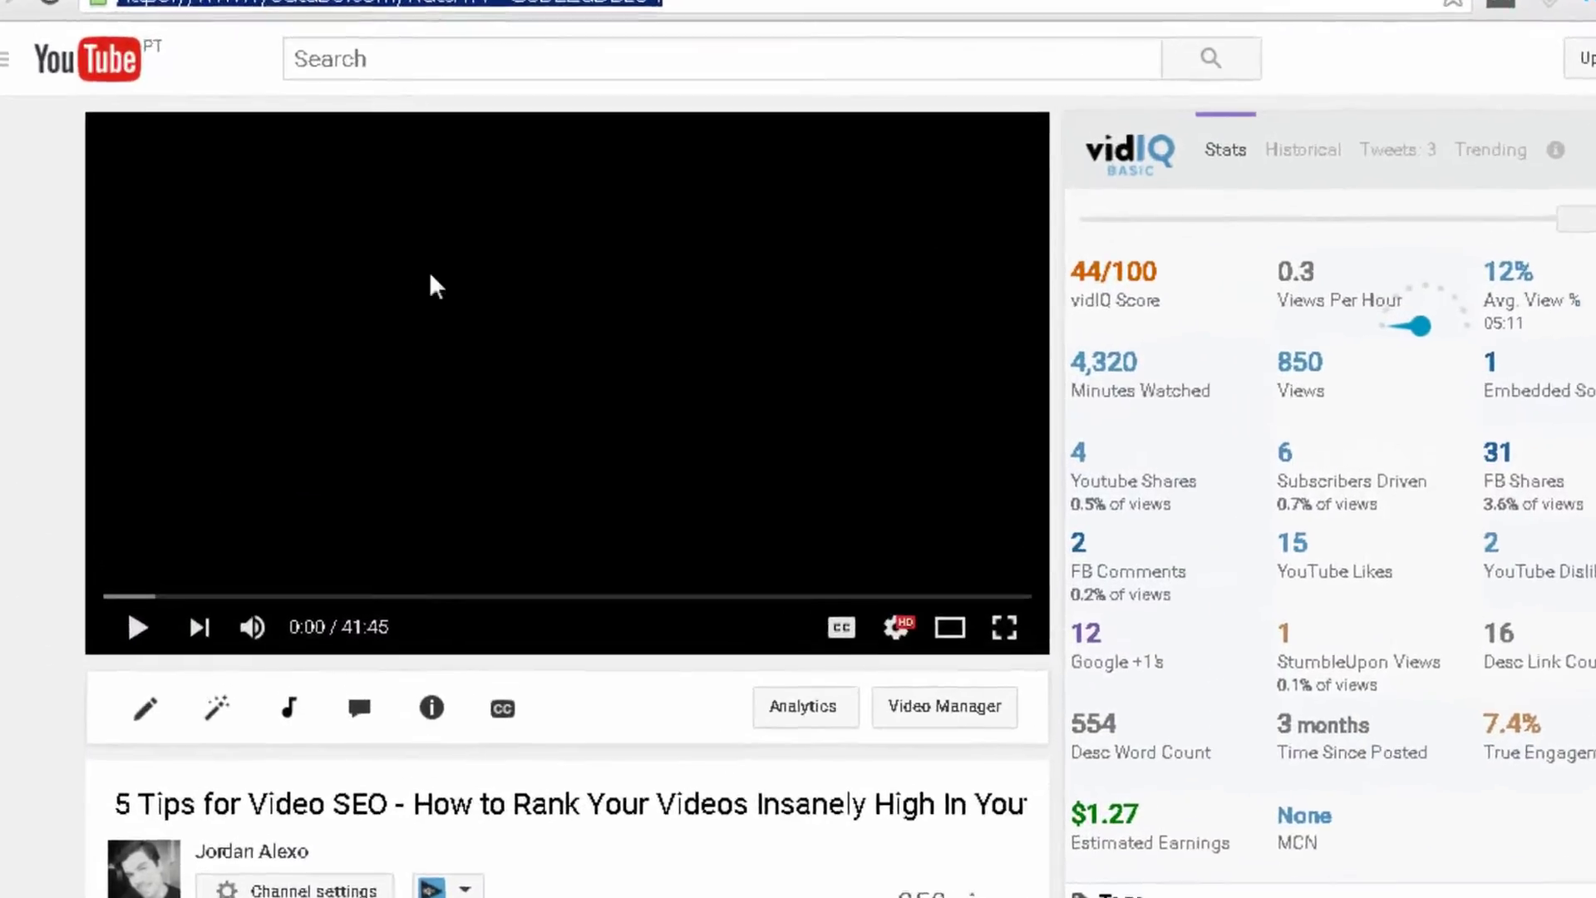
right_click(374, 293)
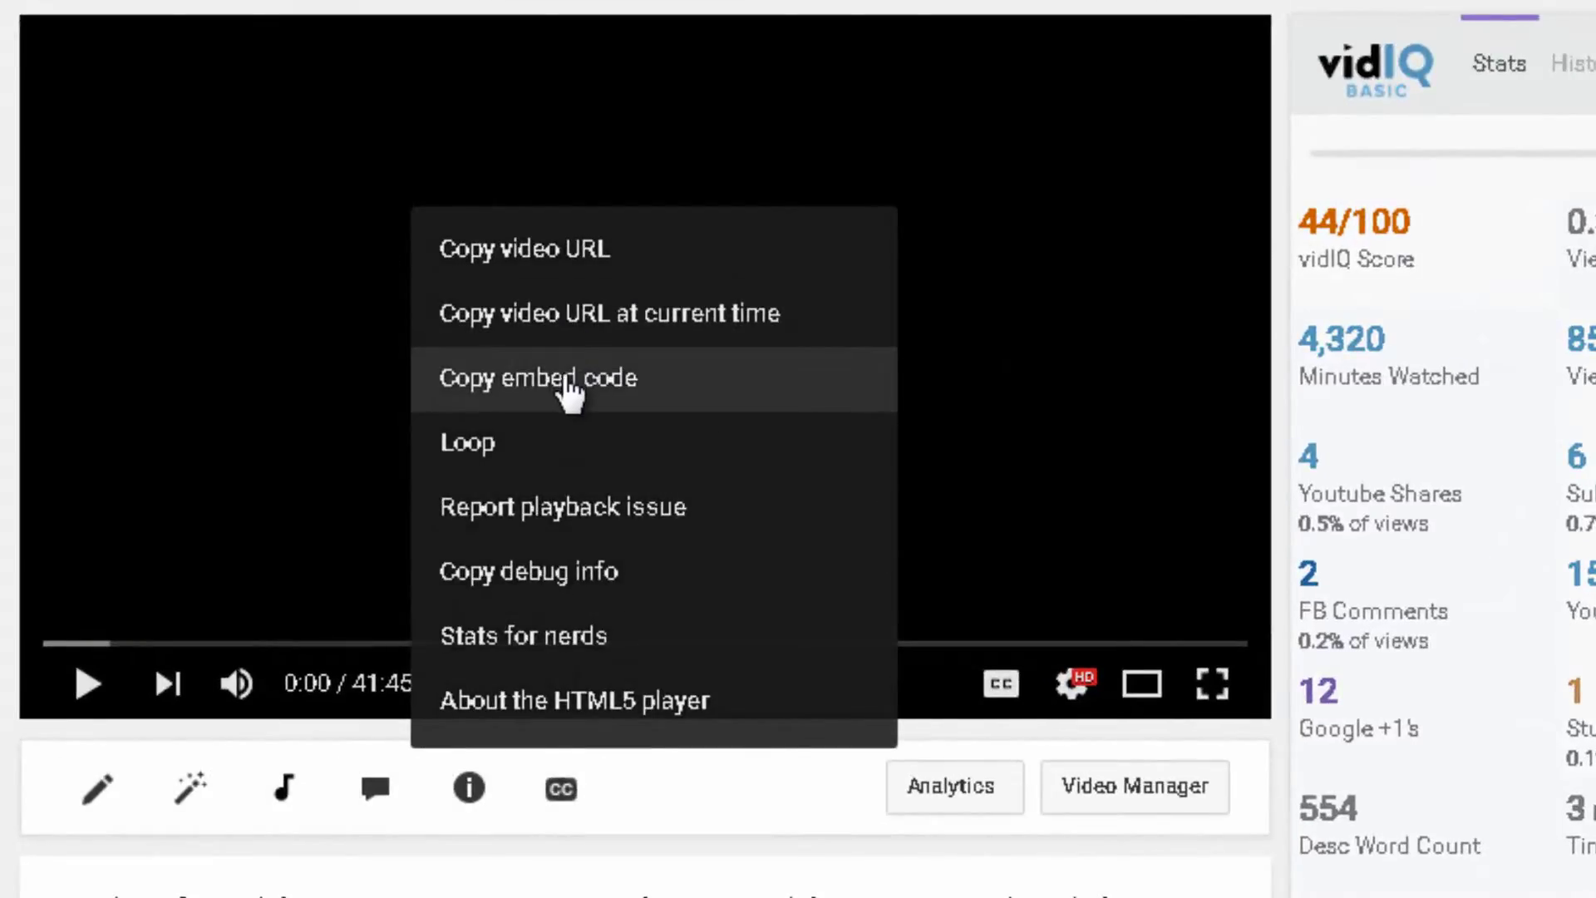
left_click(665, 384)
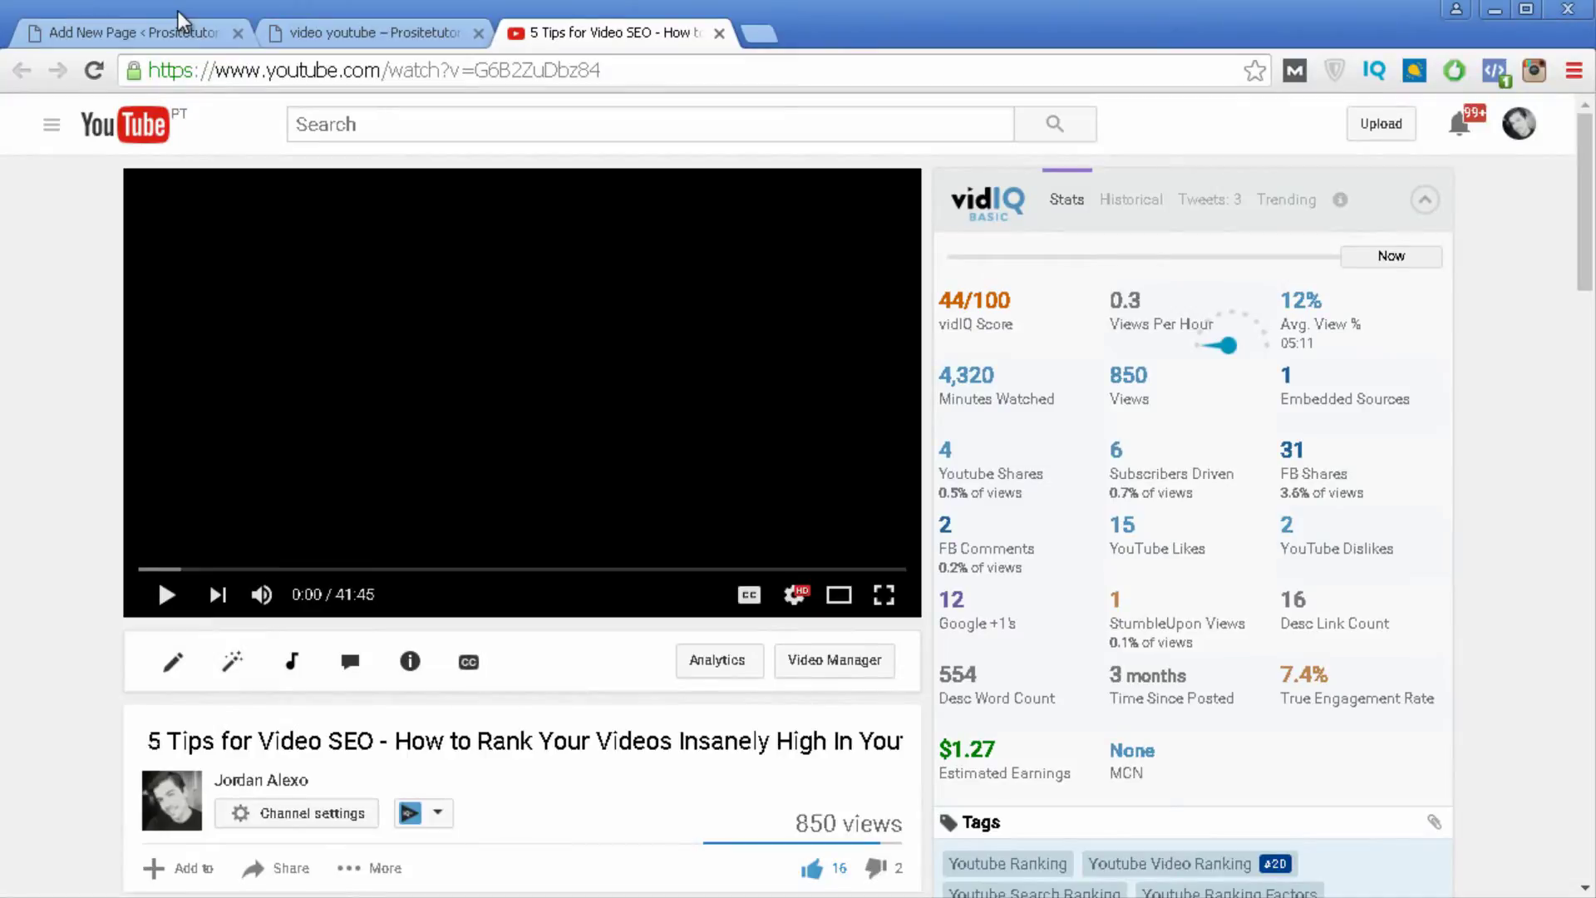
Paste the YouTube iframe embed code into the page body in the Text tab
left_click(163, 28)
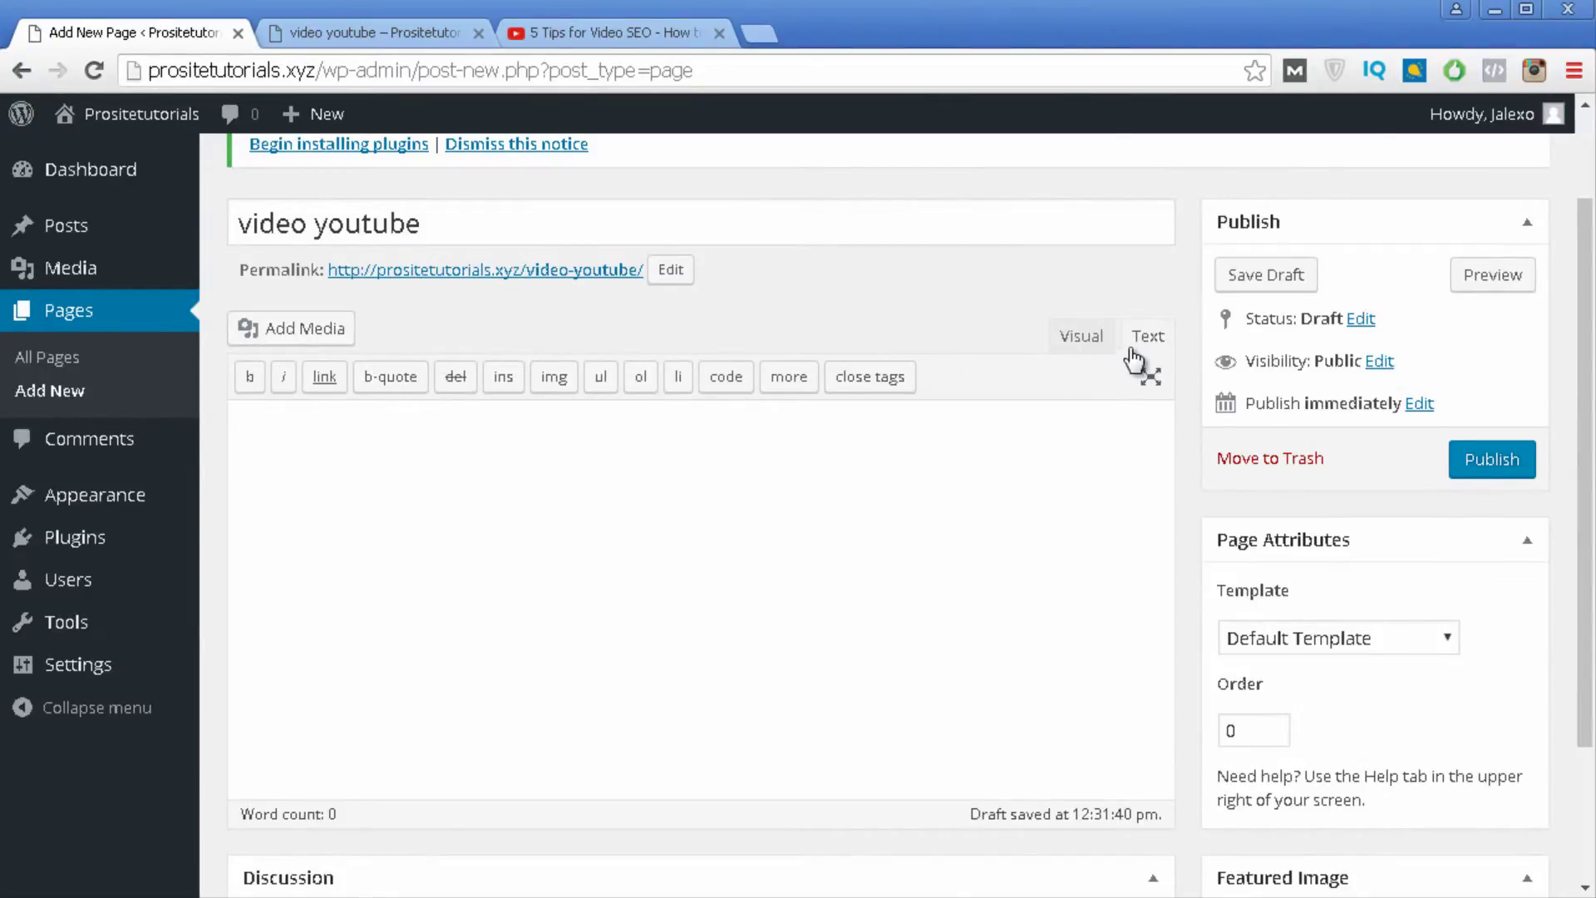
key("ctrl+v")
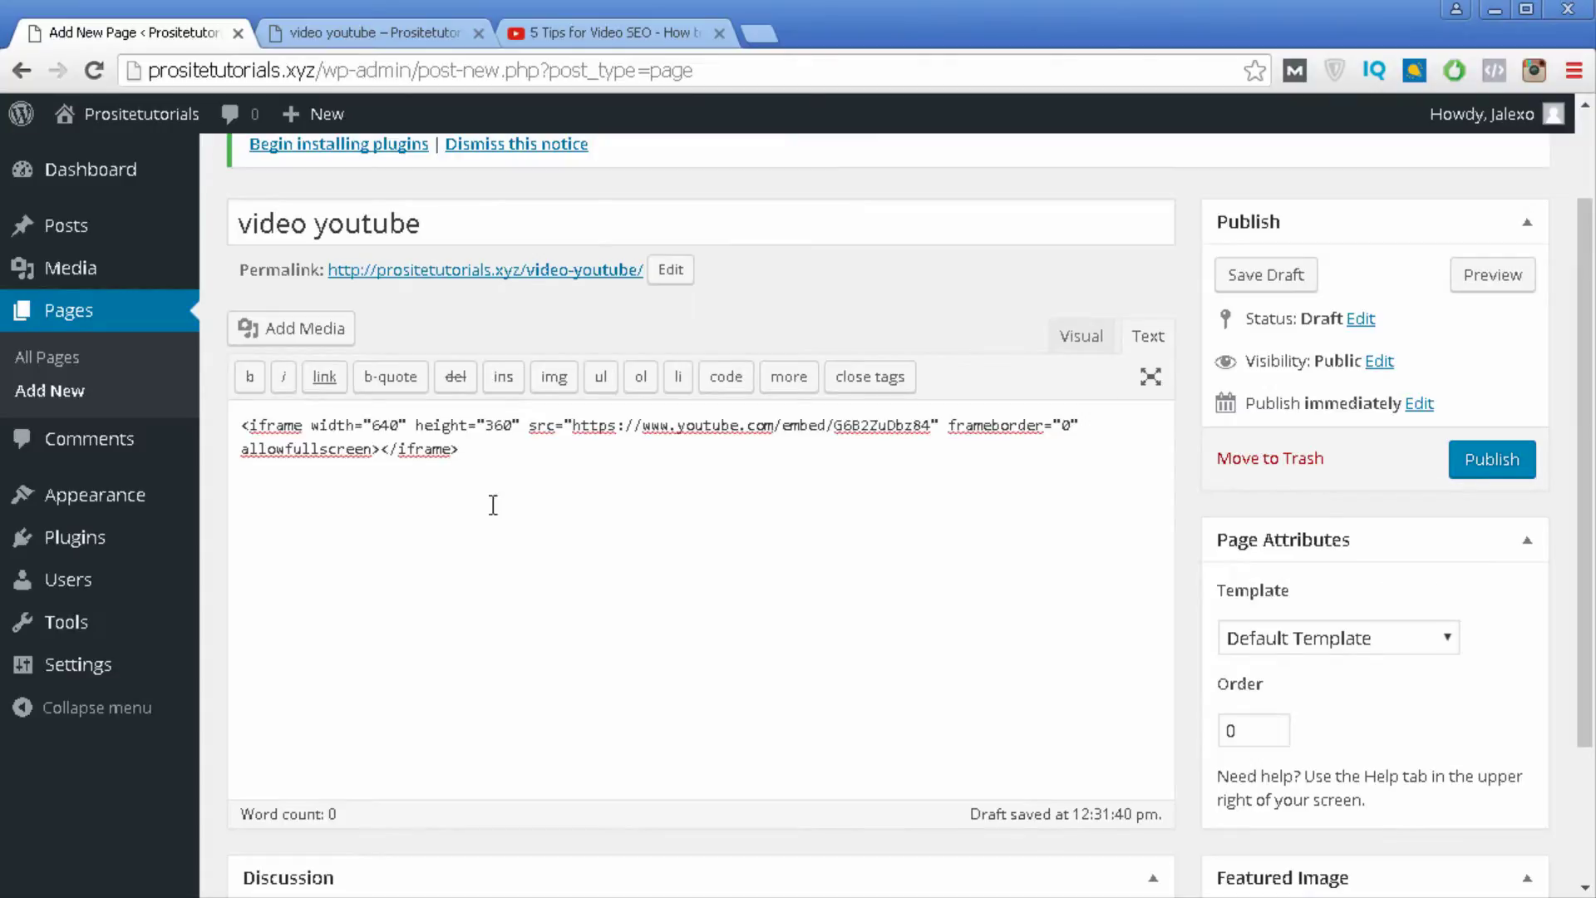
left_click_drag(239, 424, 533, 472)
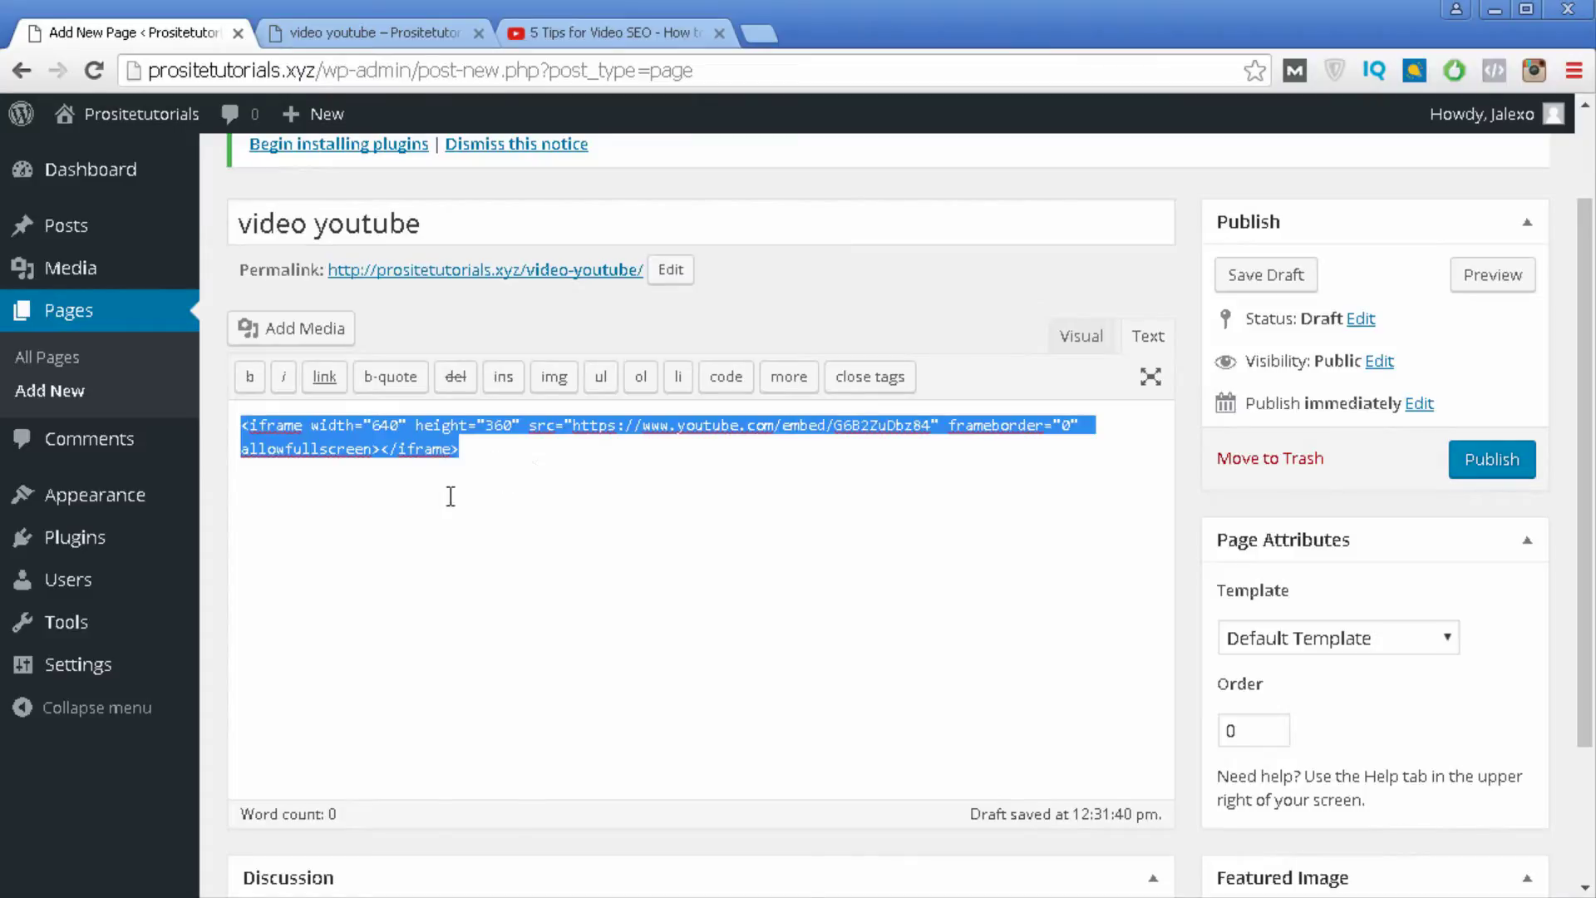
Preview the page and scroll through the embedded video
left_click(1500, 284)
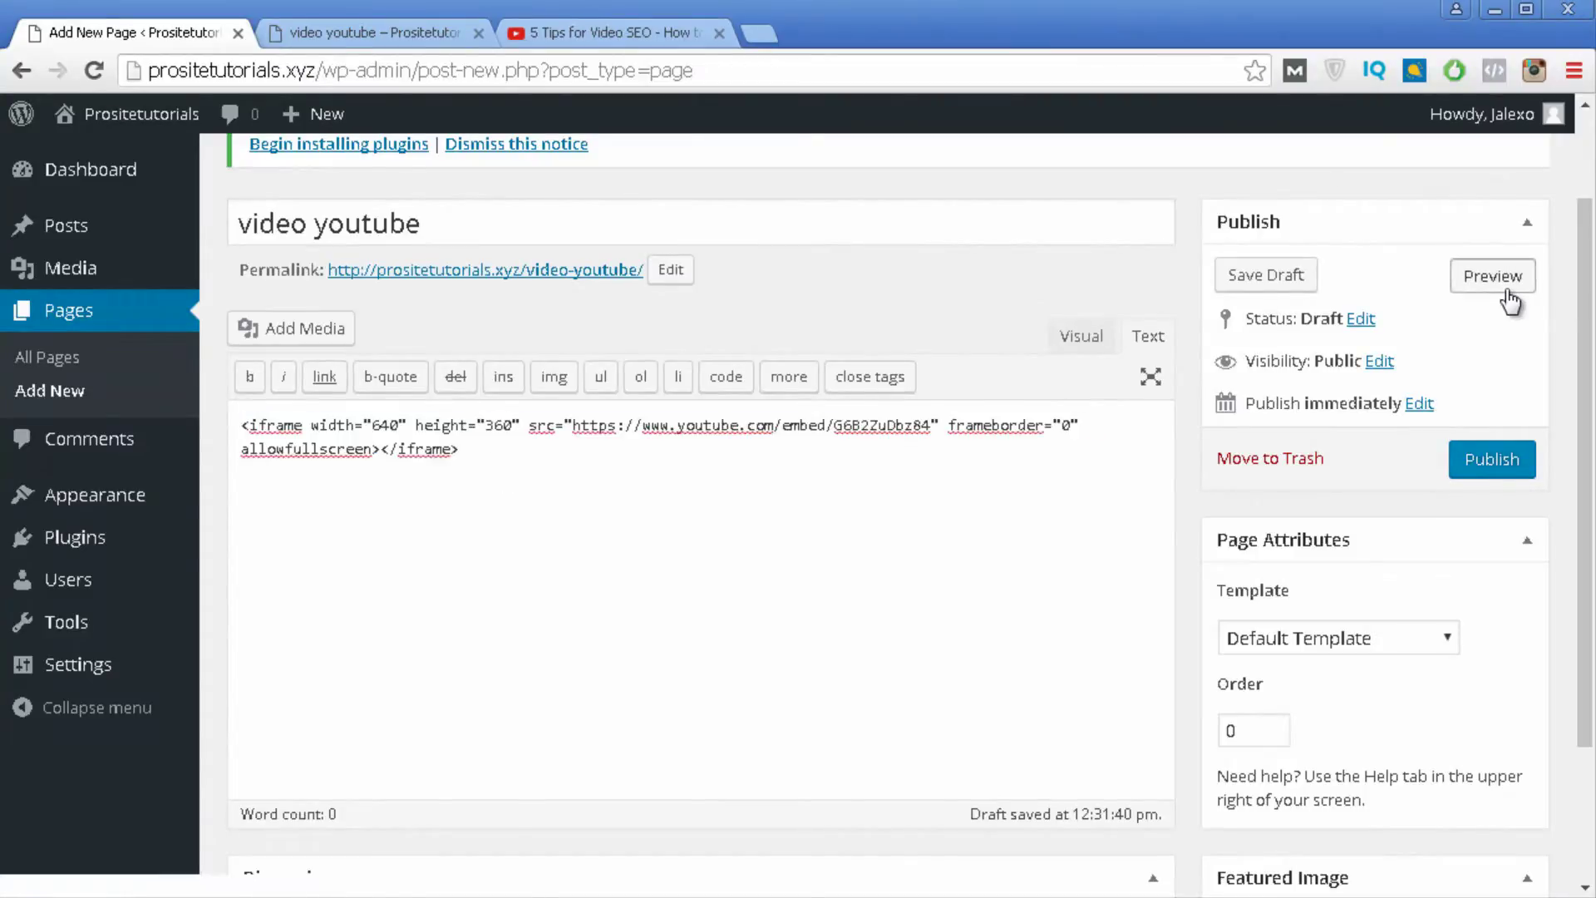
left_click(379, 33)
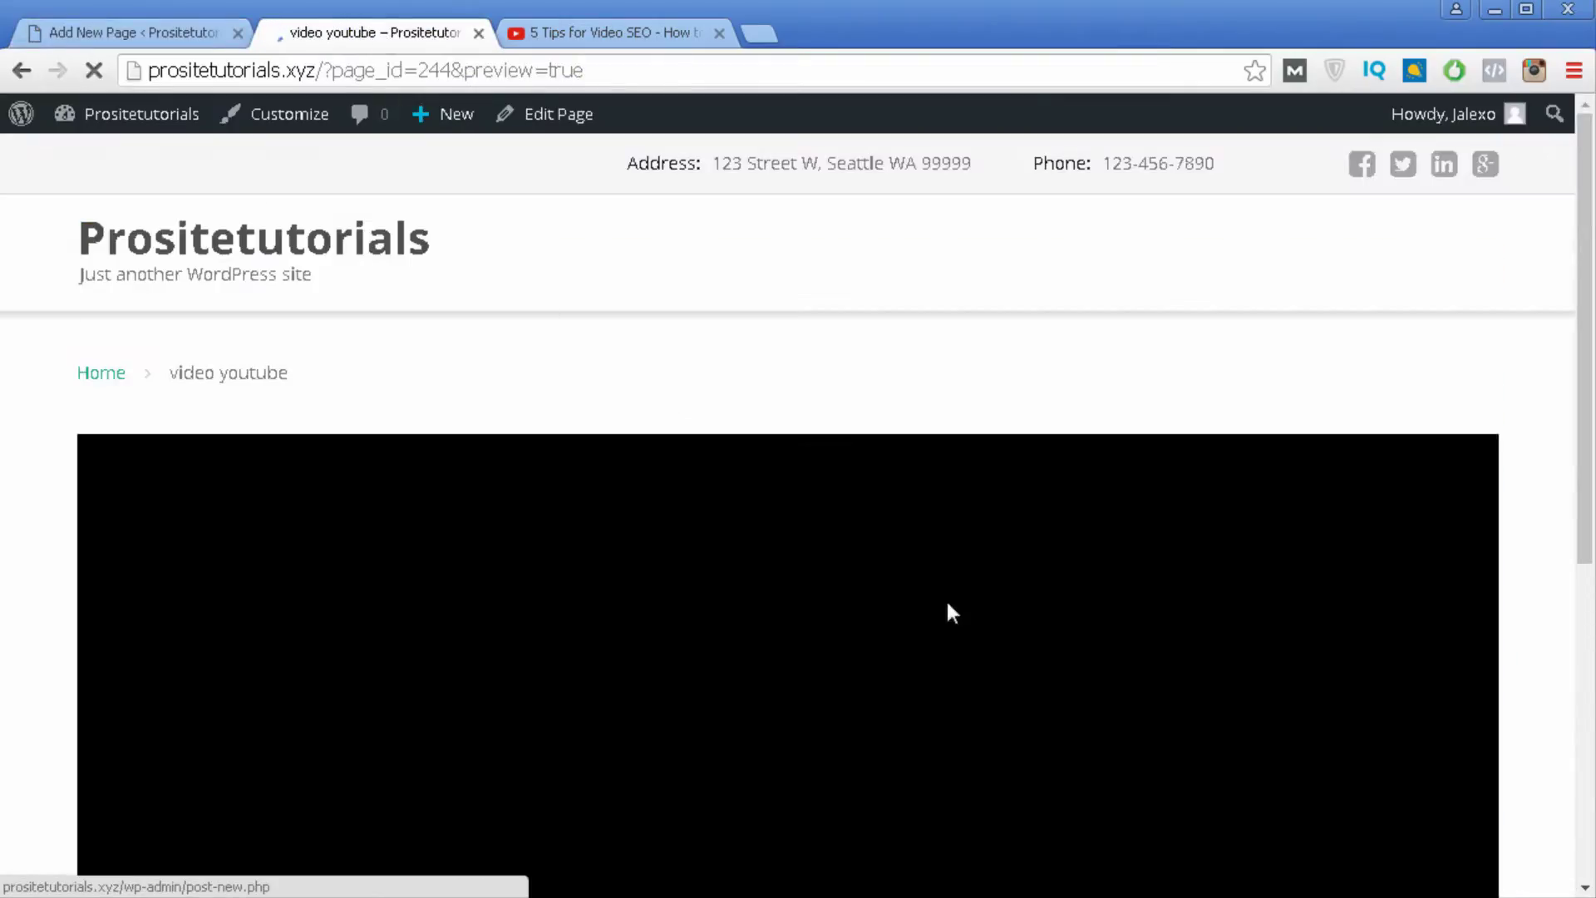
scroll(557, 499, "down", 1)
scroll(556, 499, "down", 3)
scroll(509, 529, "down", 1)
scroll(295, 441, "up", 1)
scroll(549, 499, "up", 3)
scroll(582, 523, "up", 2)
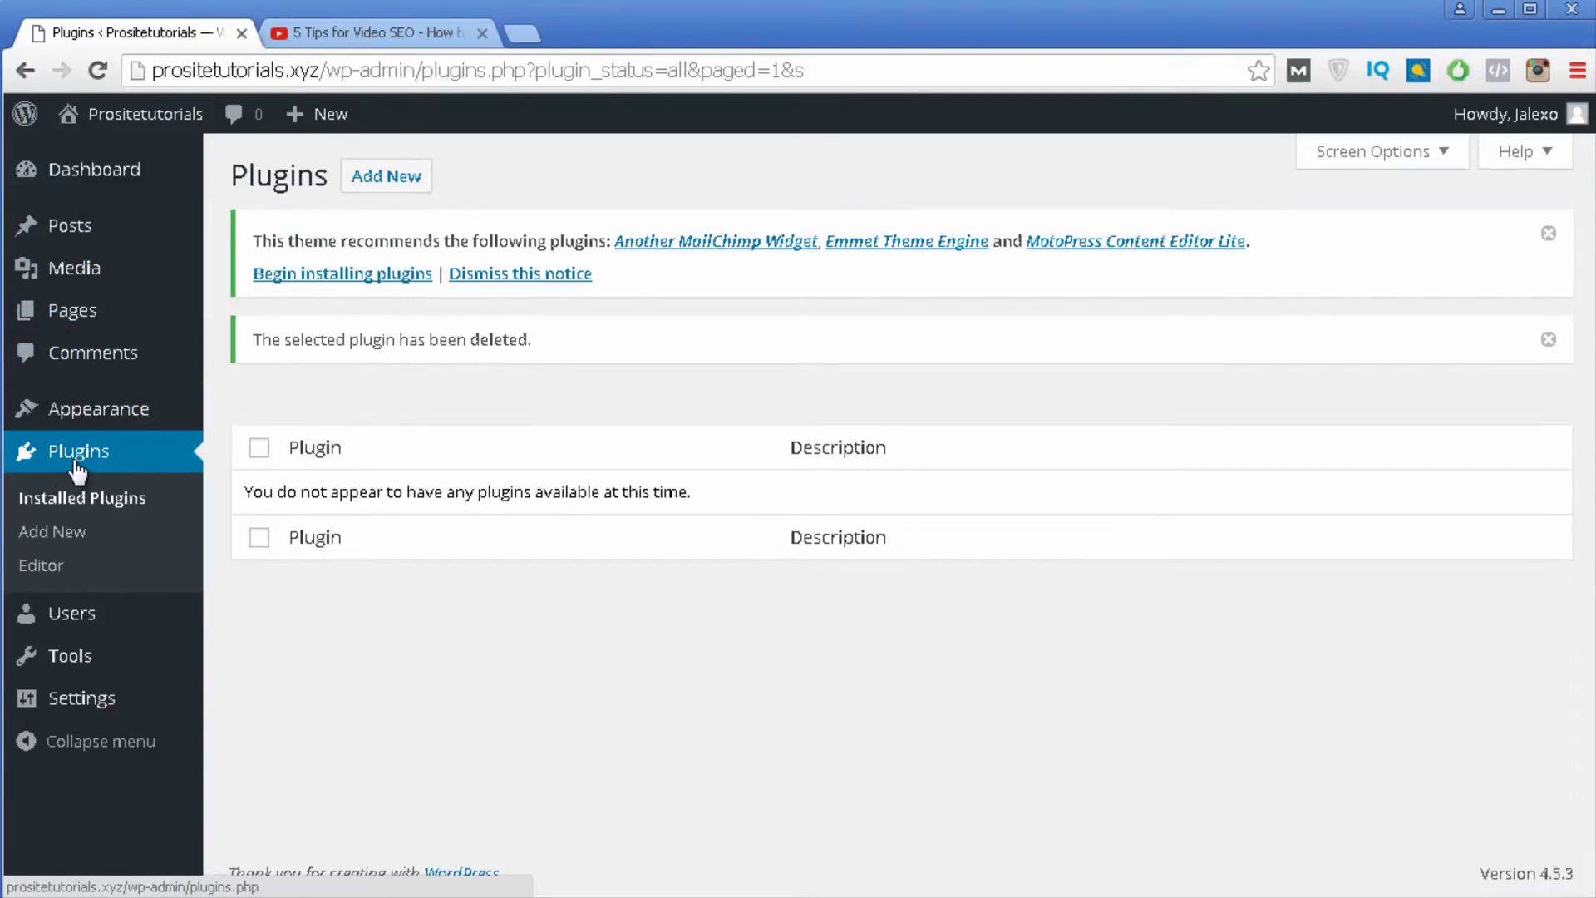
Search the plugin directory for 'youtube' and browse the results
left_click(372, 181)
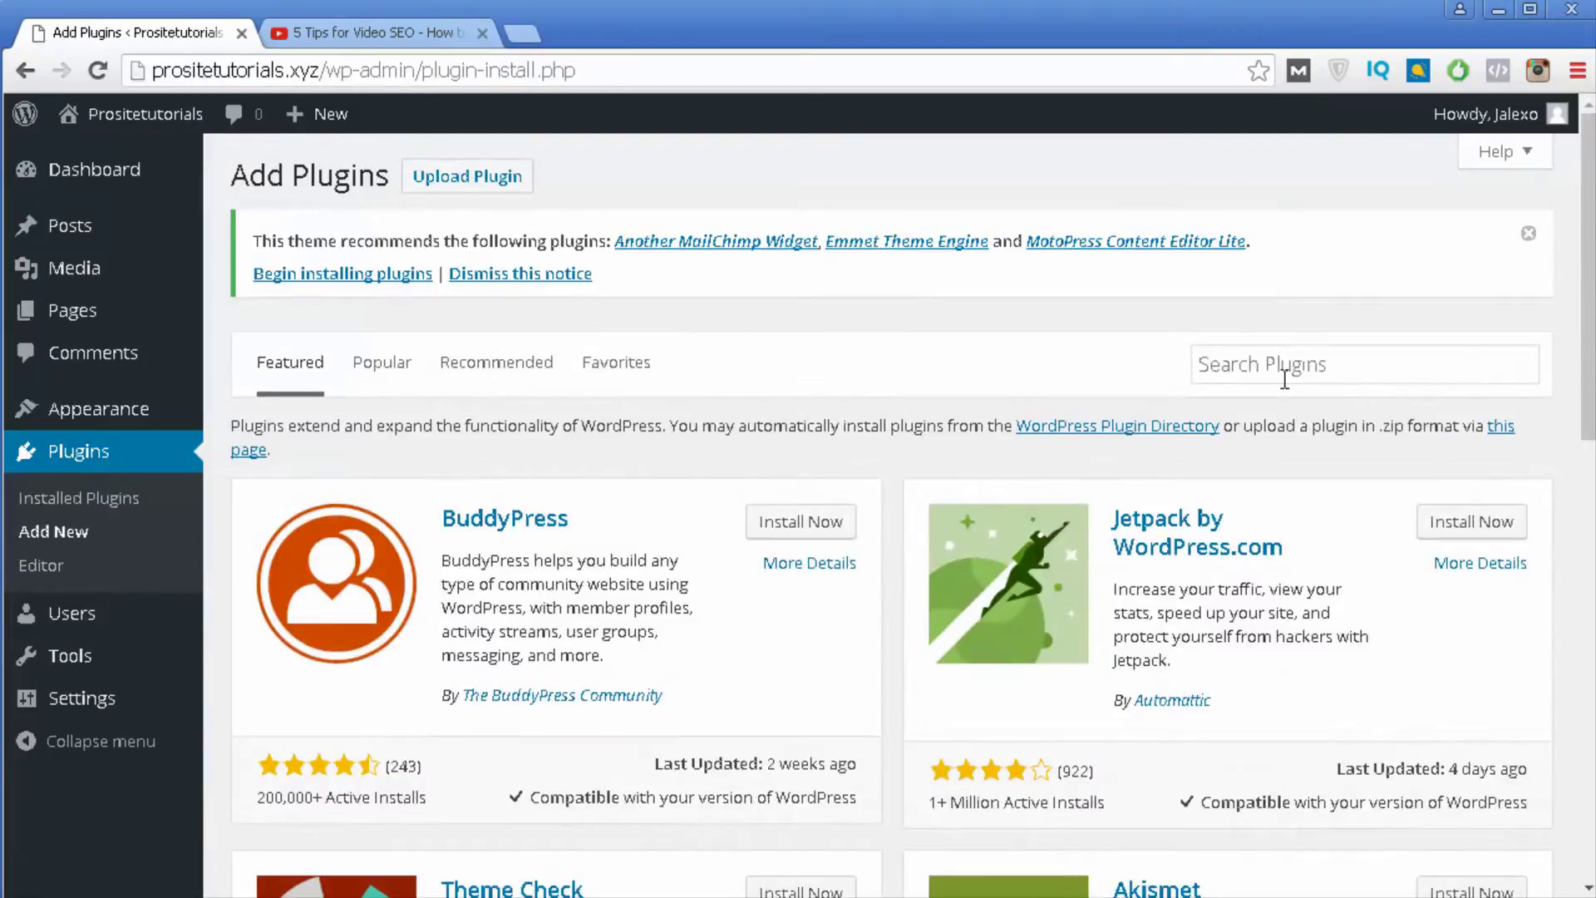
left_click(1284, 379)
type("youtube")
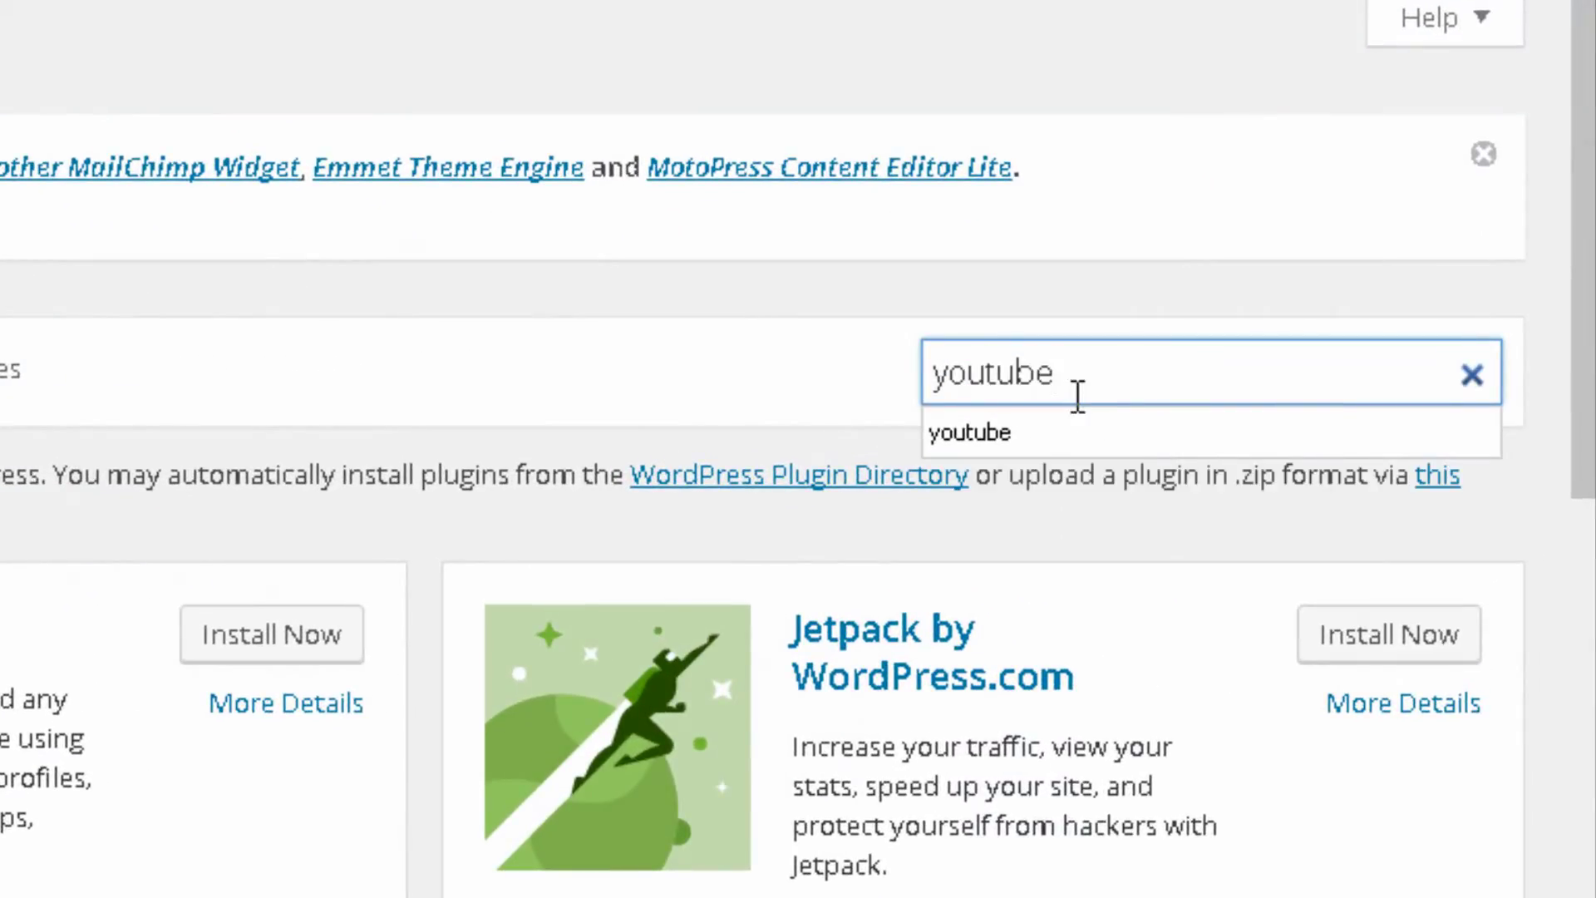
key("Return")
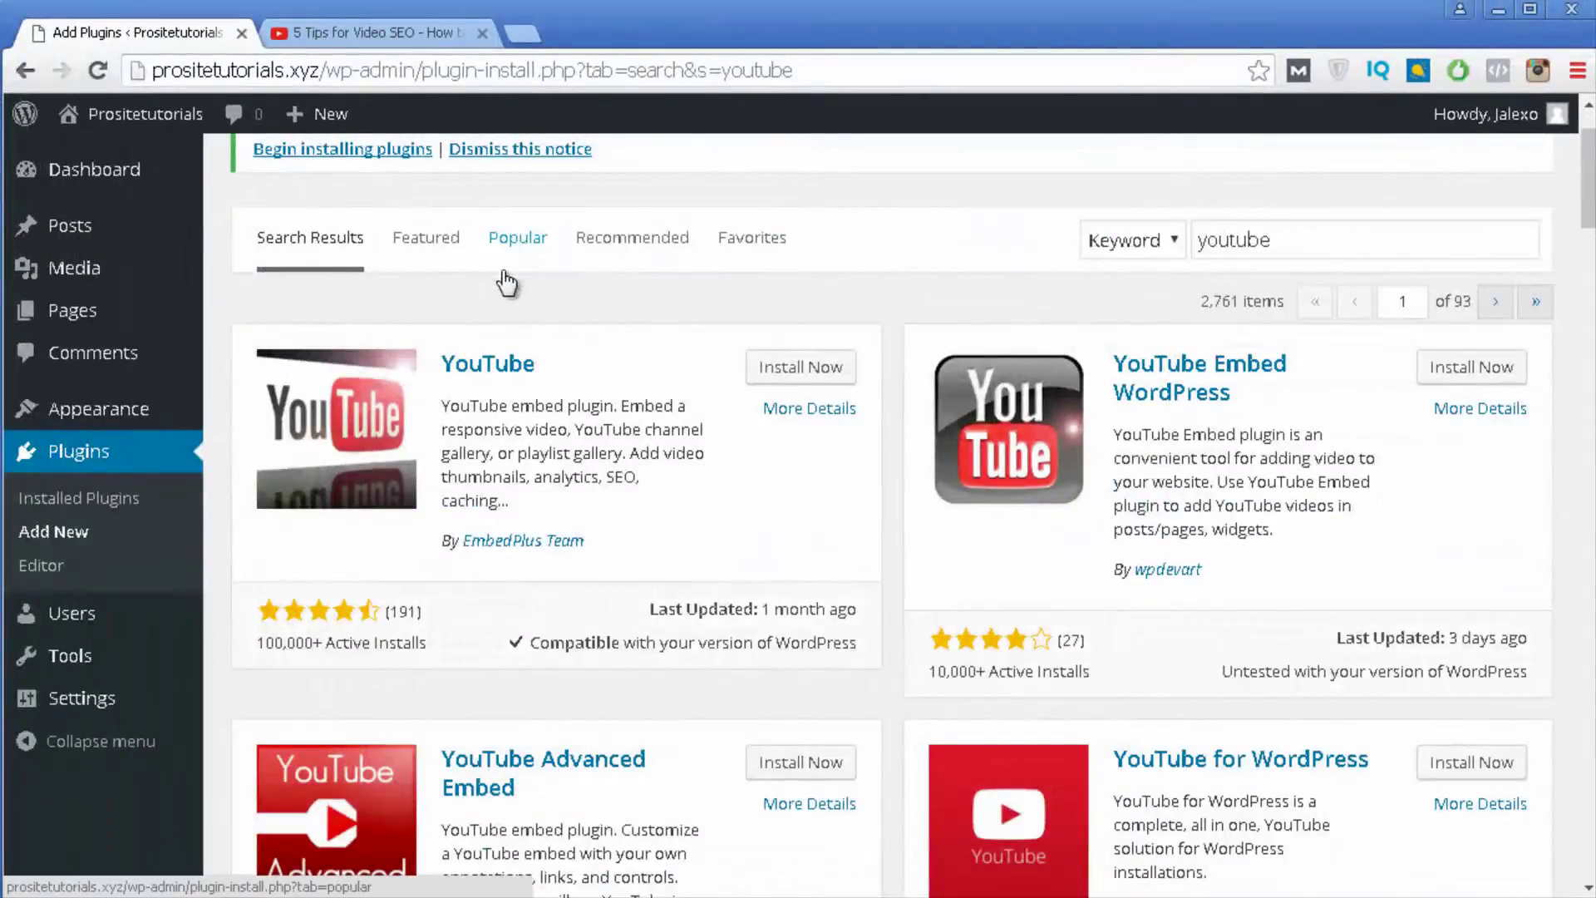
scroll(499, 250, "down", 2)
scroll(495, 212, "down", 3)
scroll(499, 249, "down", 3)
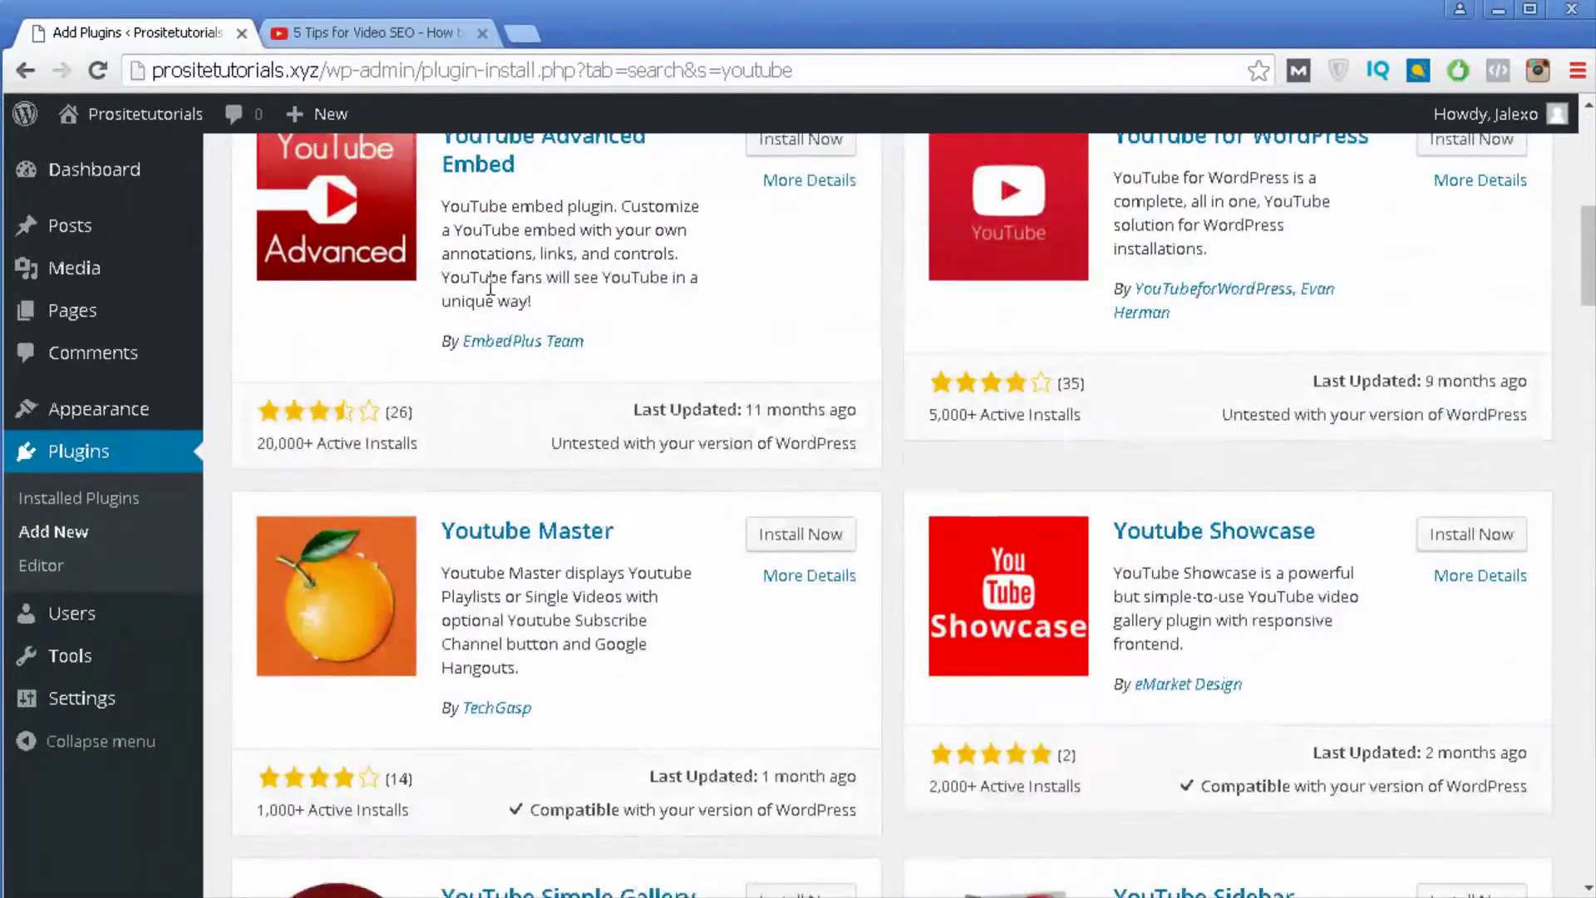
scroll(1303, 491, "down", 3)
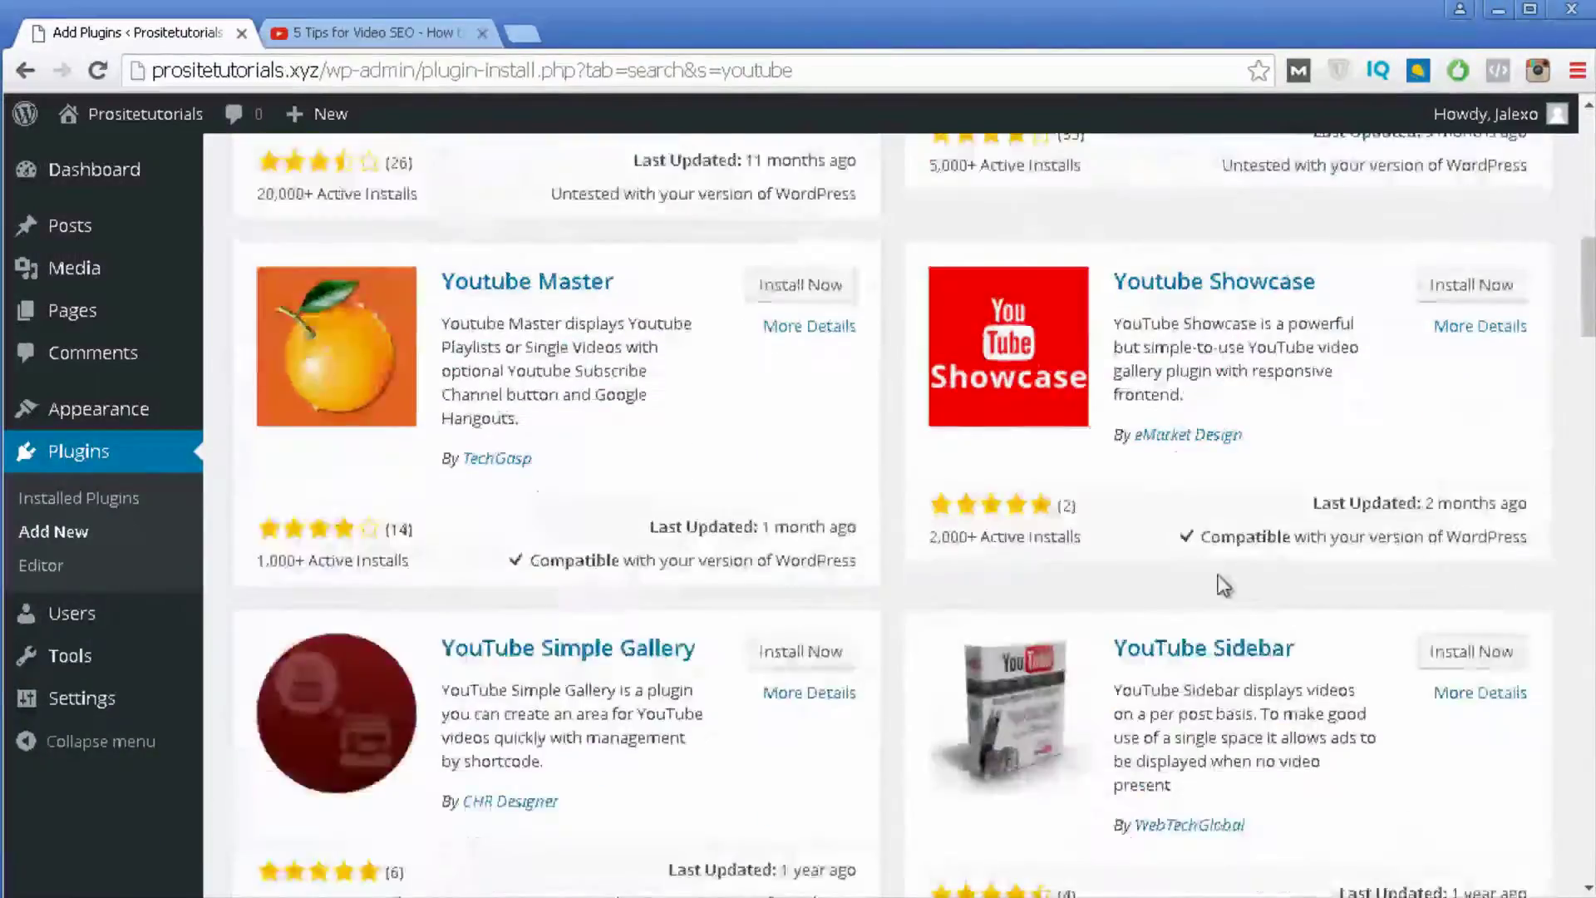
scroll(907, 349, "up", 2)
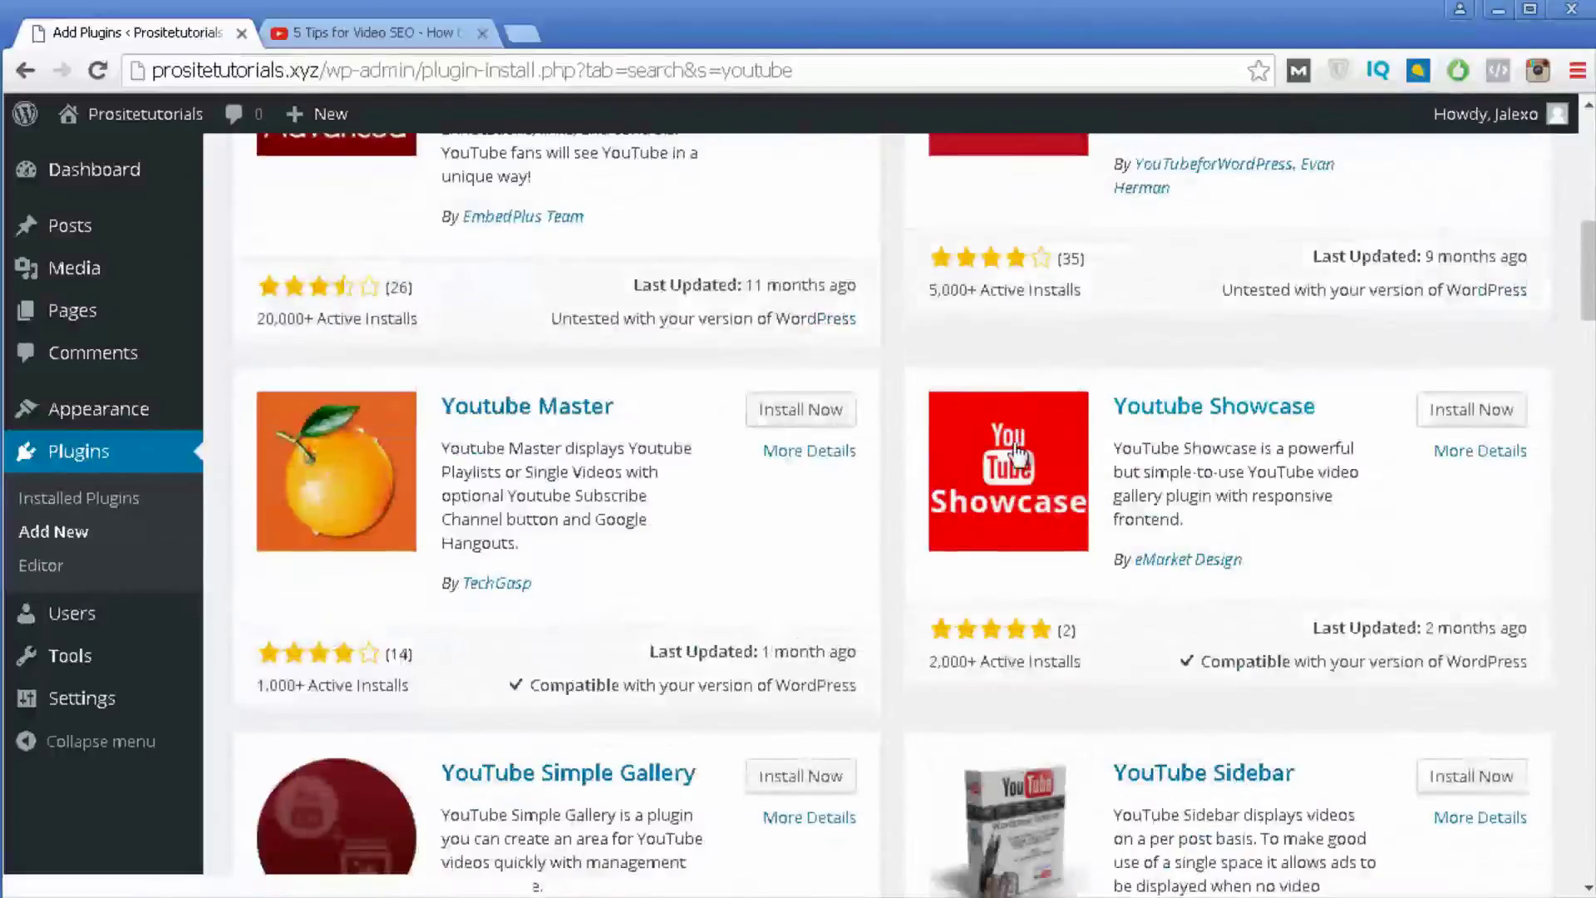
scroll(571, 428, "up", 5)
scroll(536, 386, "up", 3)
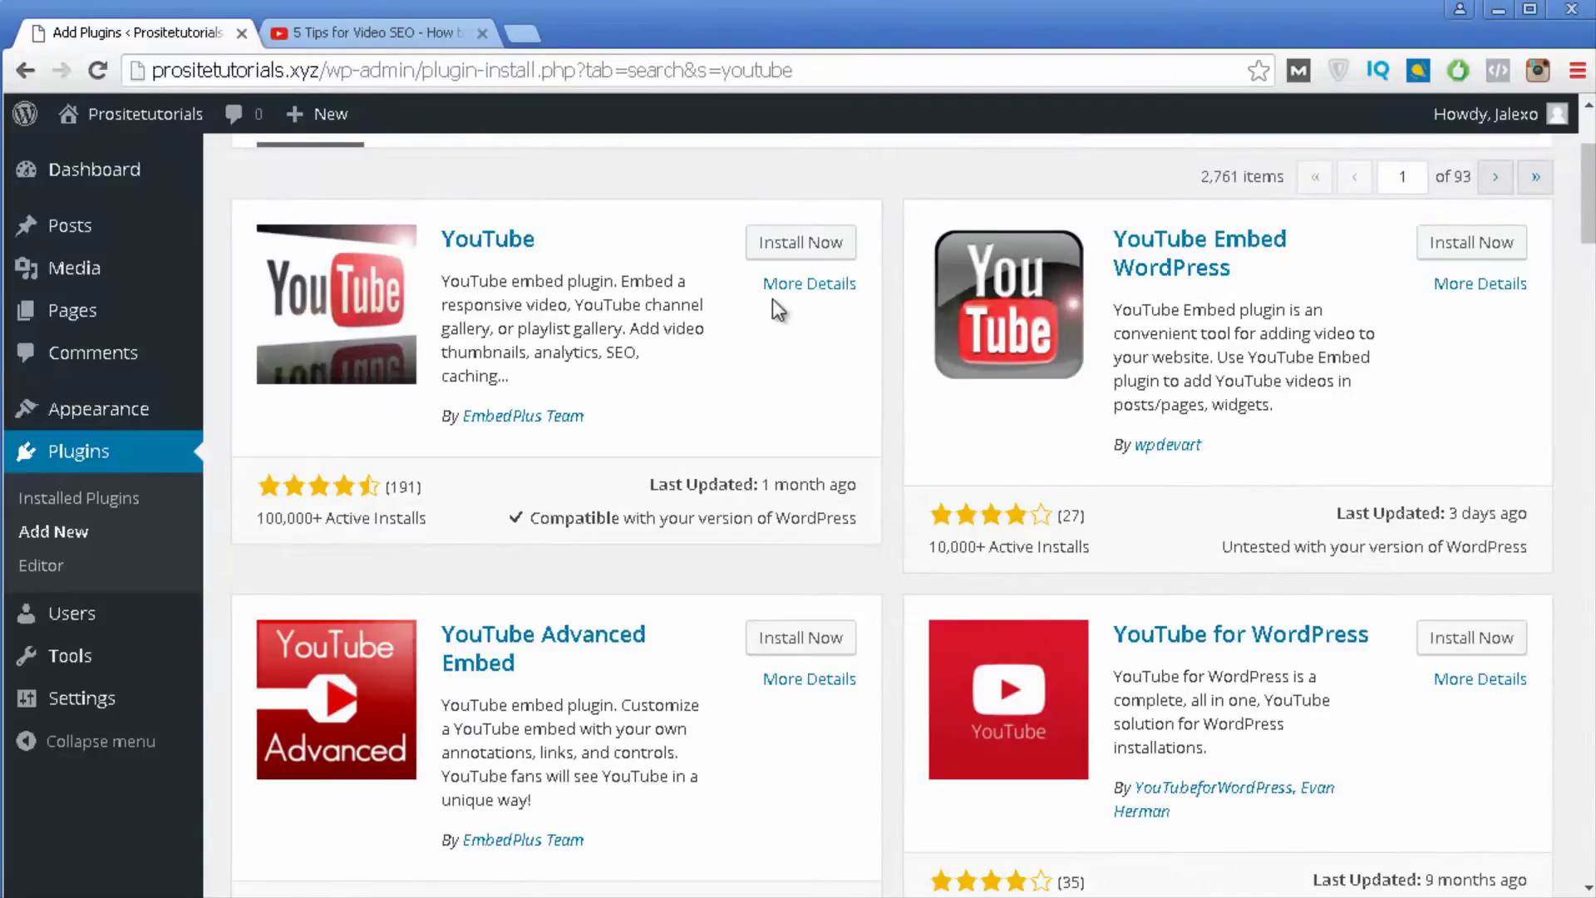
Open the EmbedPlus YouTube plugin details and install it
left_click(823, 283)
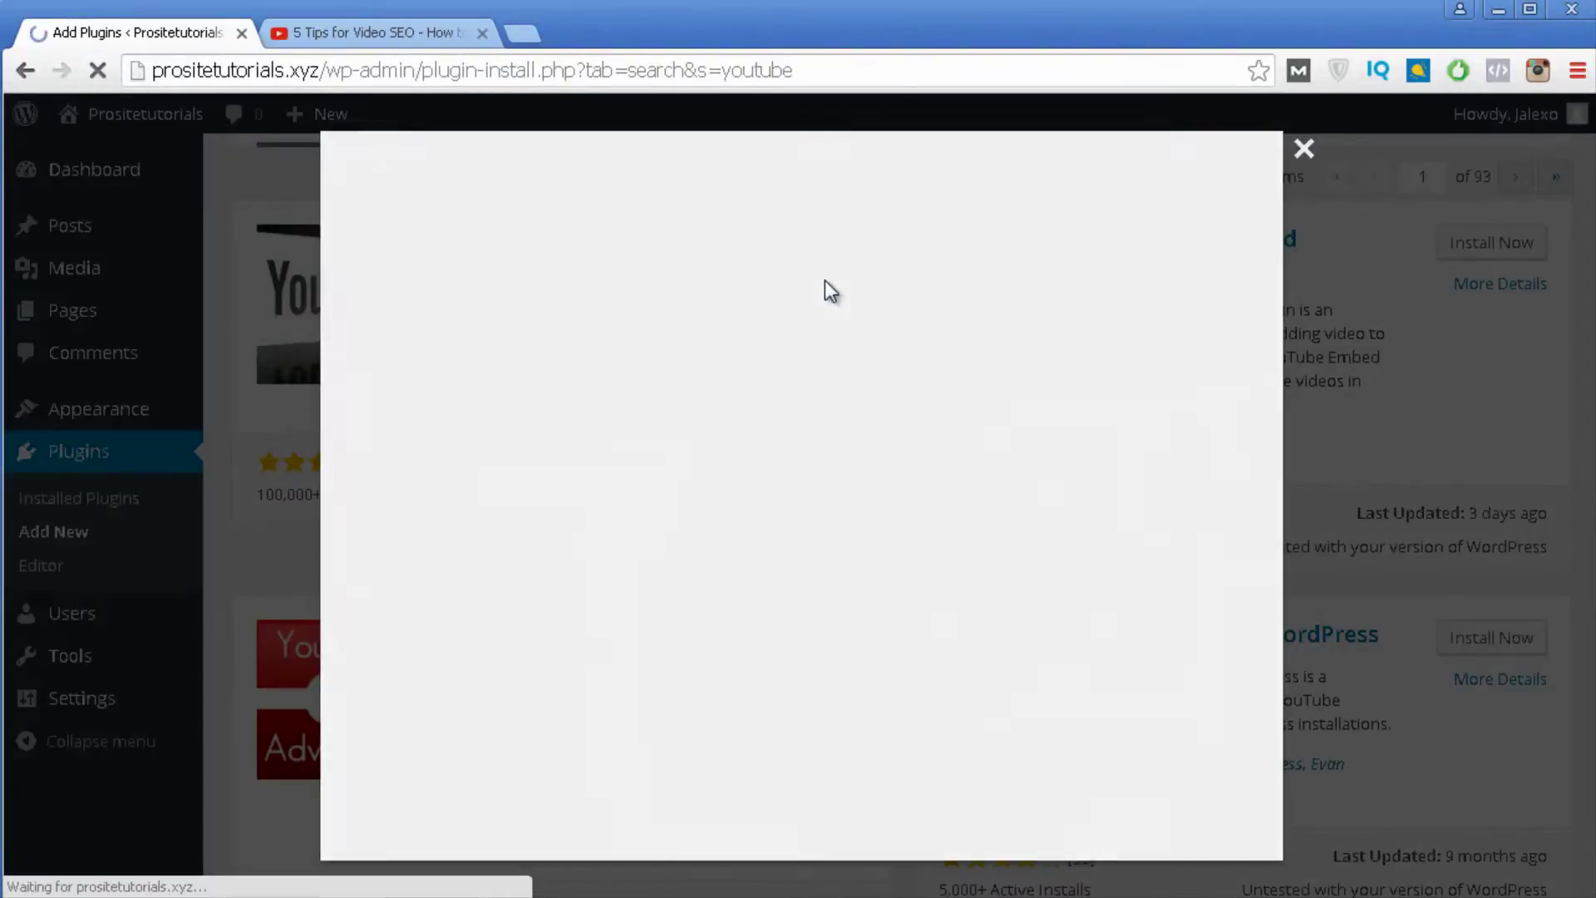
scroll(798, 303, "down", 6)
scroll(796, 309, "down", 4)
scroll(796, 309, "down", 5)
scroll(796, 309, "down", 5)
scroll(796, 309, "down", 5)
scroll(1190, 625, "down", 3)
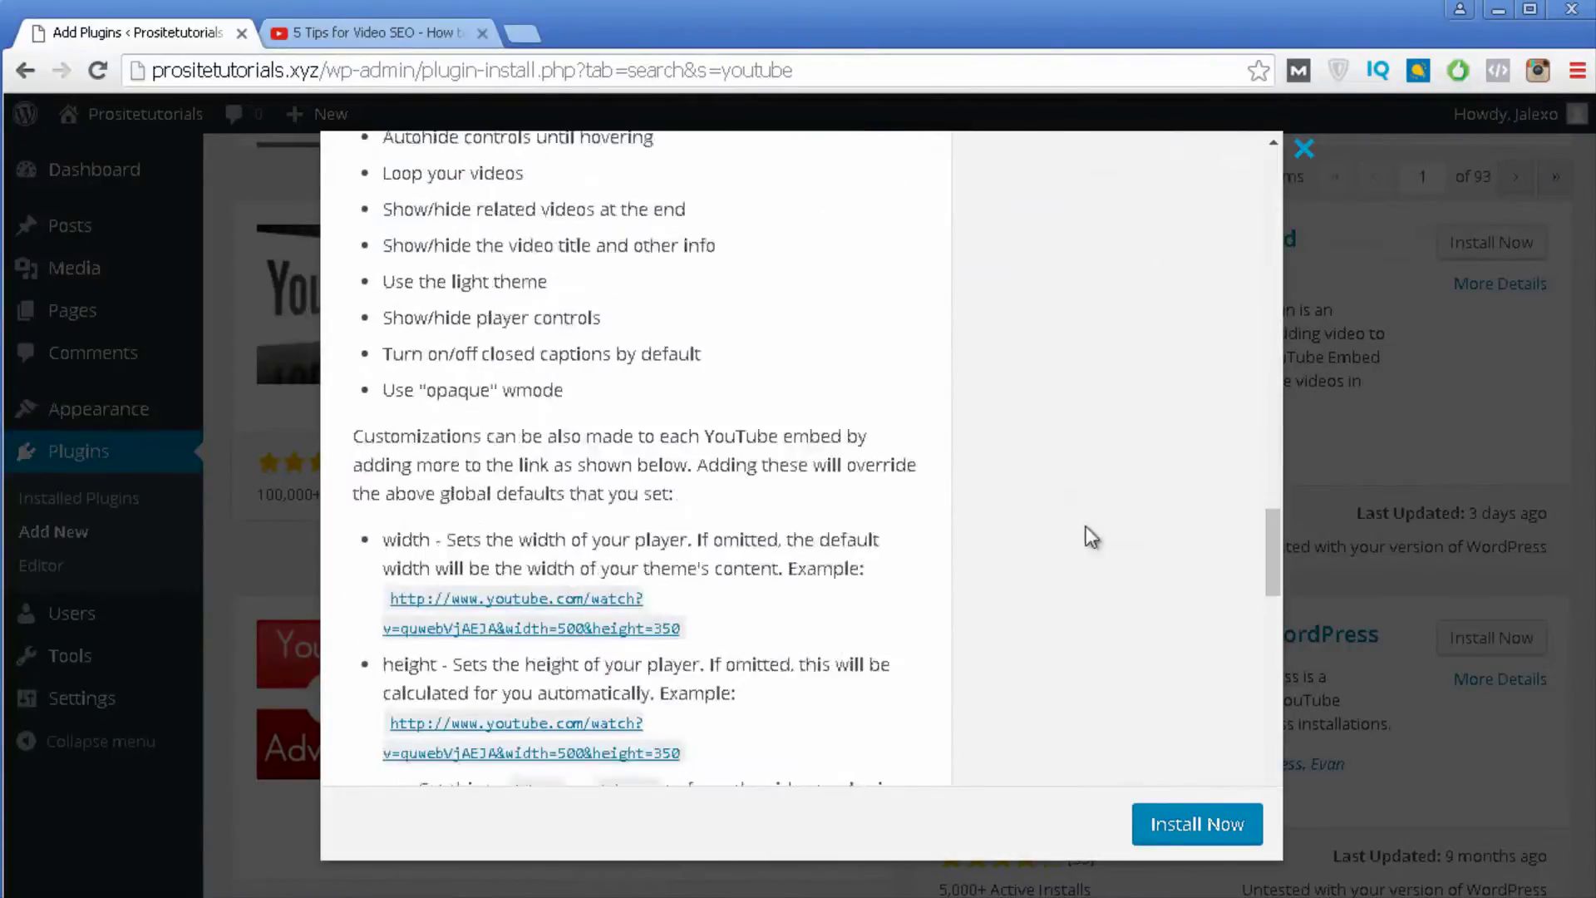
scroll(911, 521, "down", 3)
scroll(1154, 738, "down", 4)
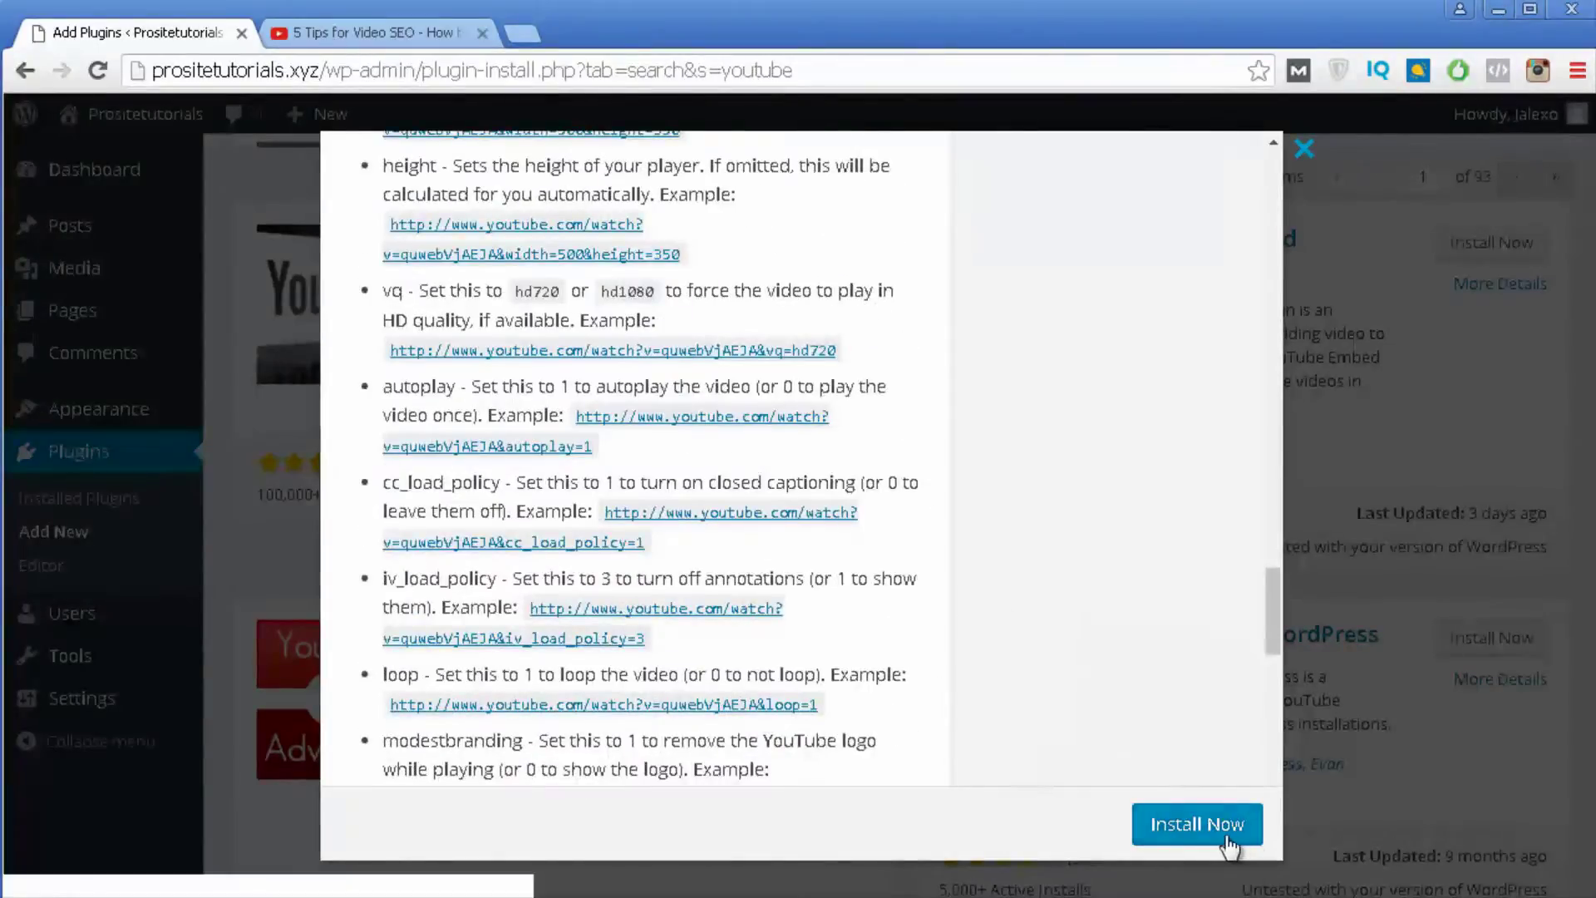
left_click(1157, 843)
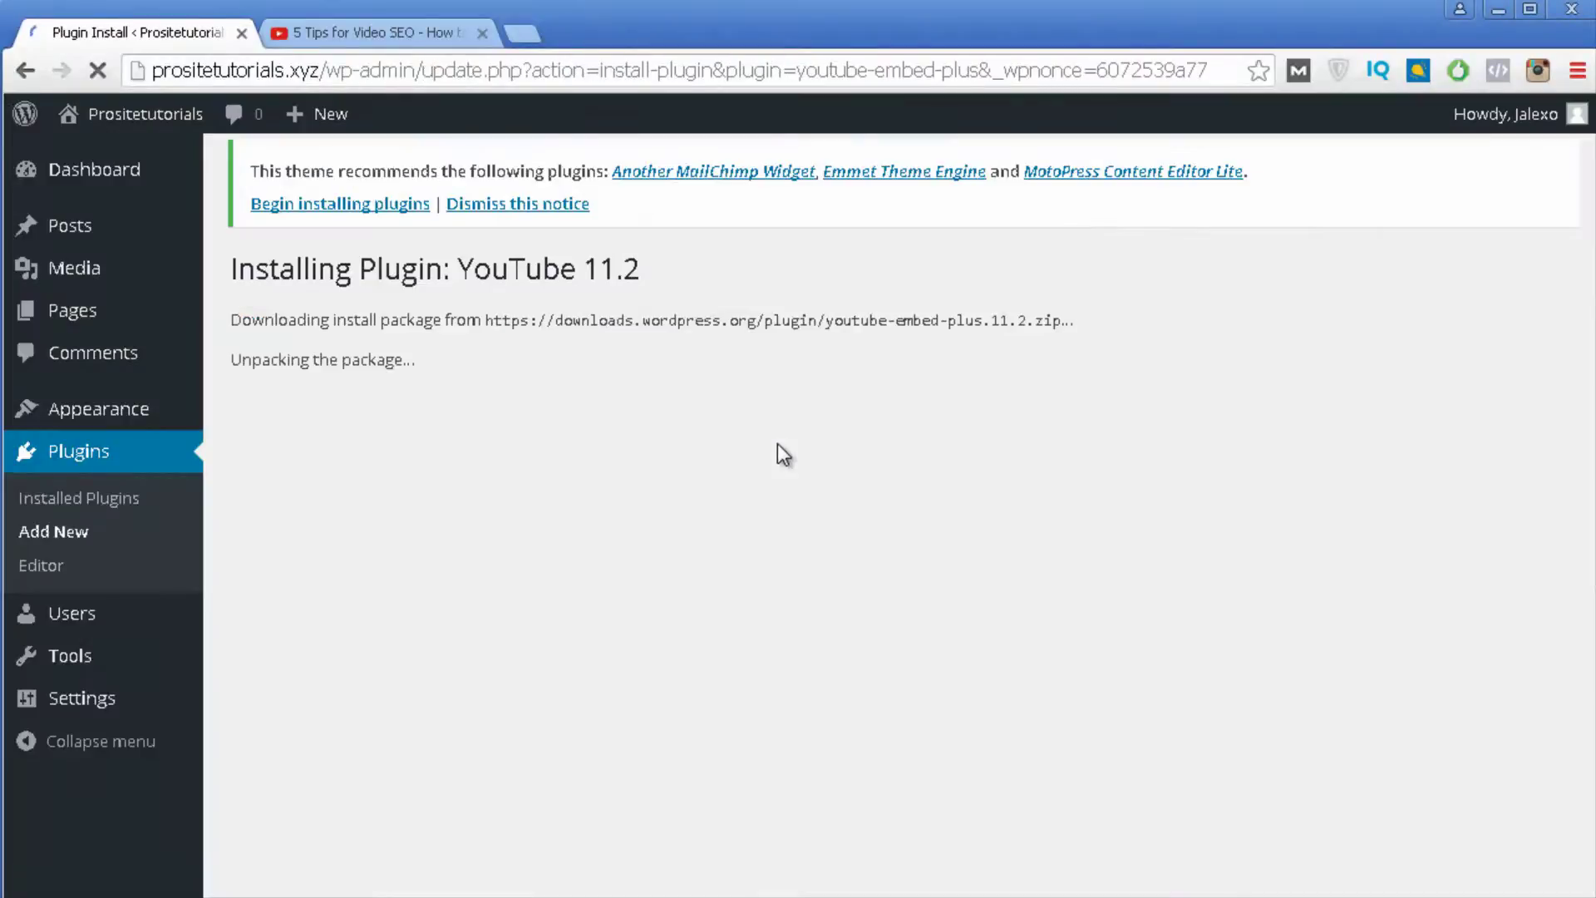
Activate the newly installed YouTube 11.2 plugin
left_click(277, 491)
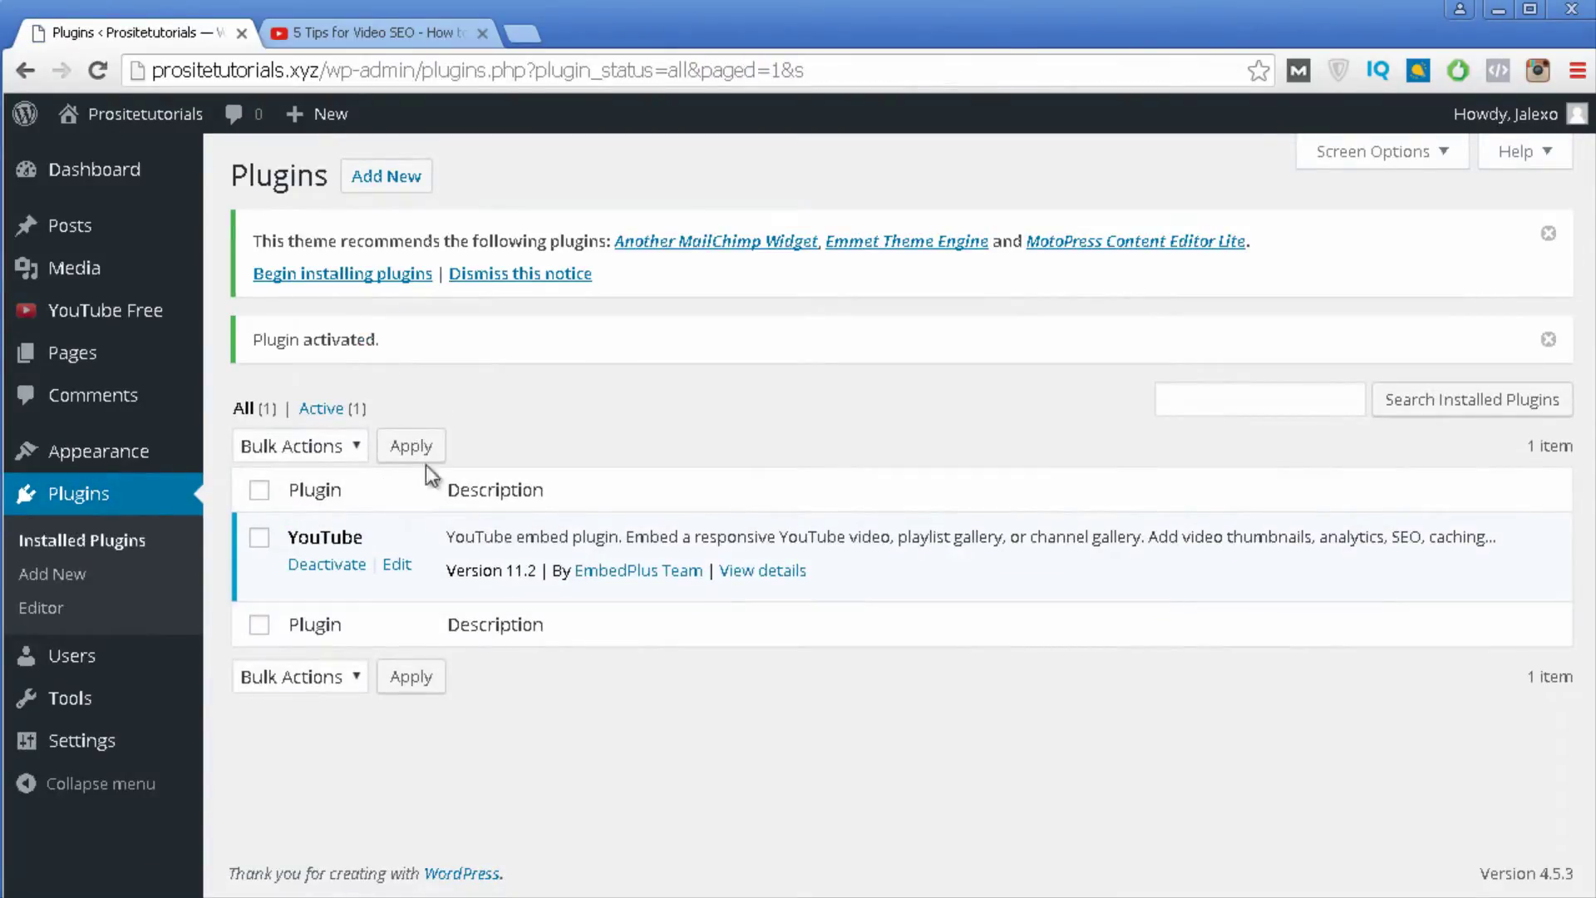
mouse_move(107, 311)
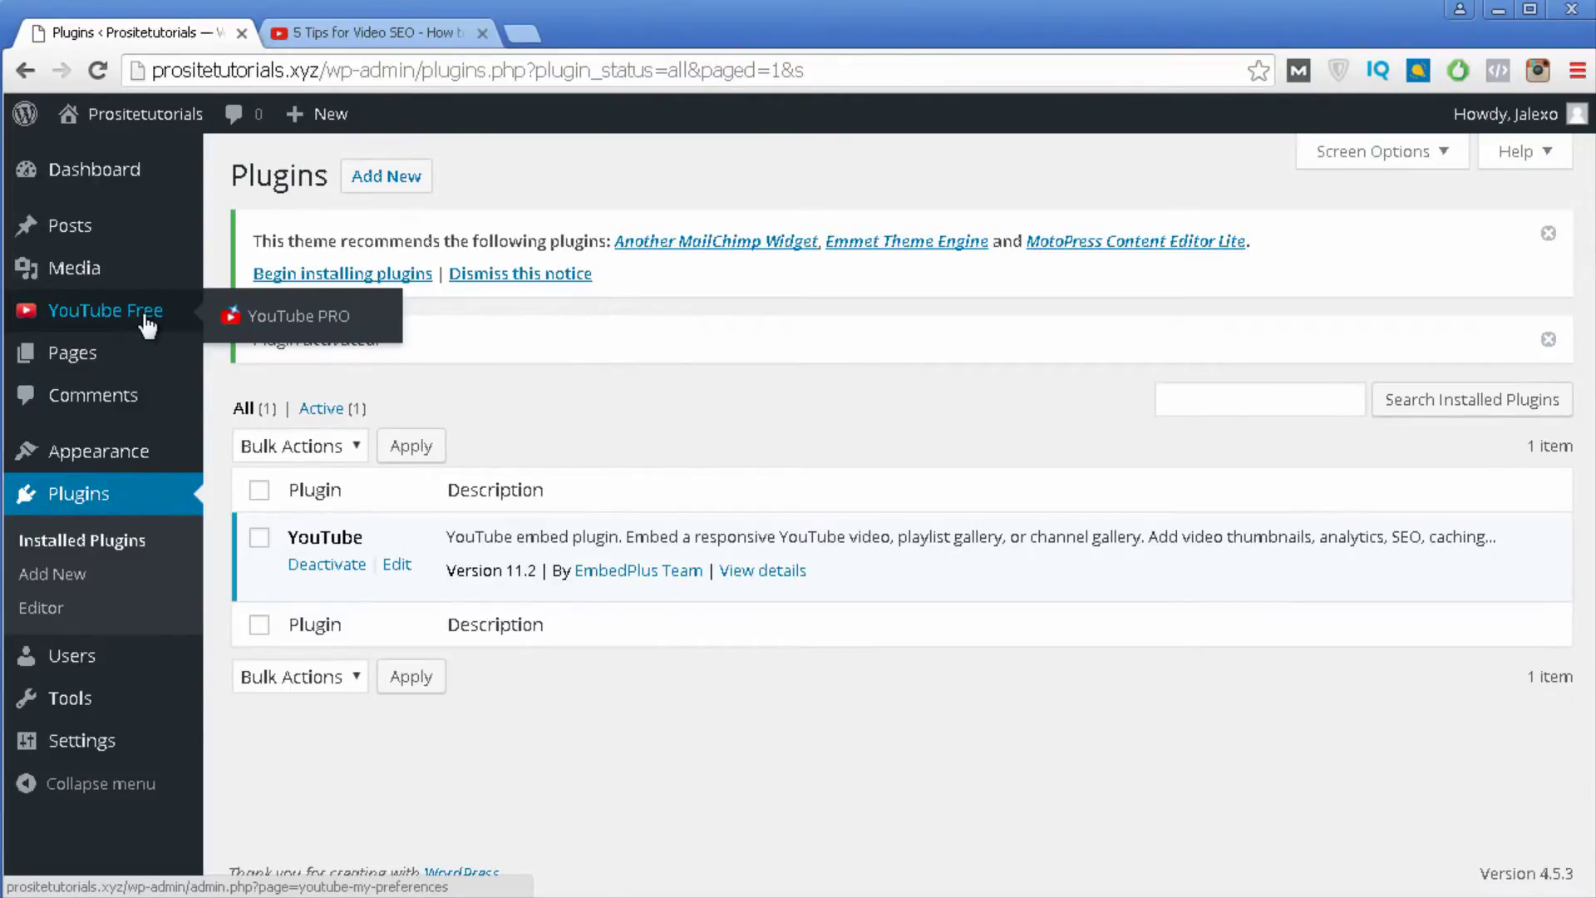
Open the YouTube Free settings page and scroll through its How to Insert a YouTube Video instructions
left_click(146, 316)
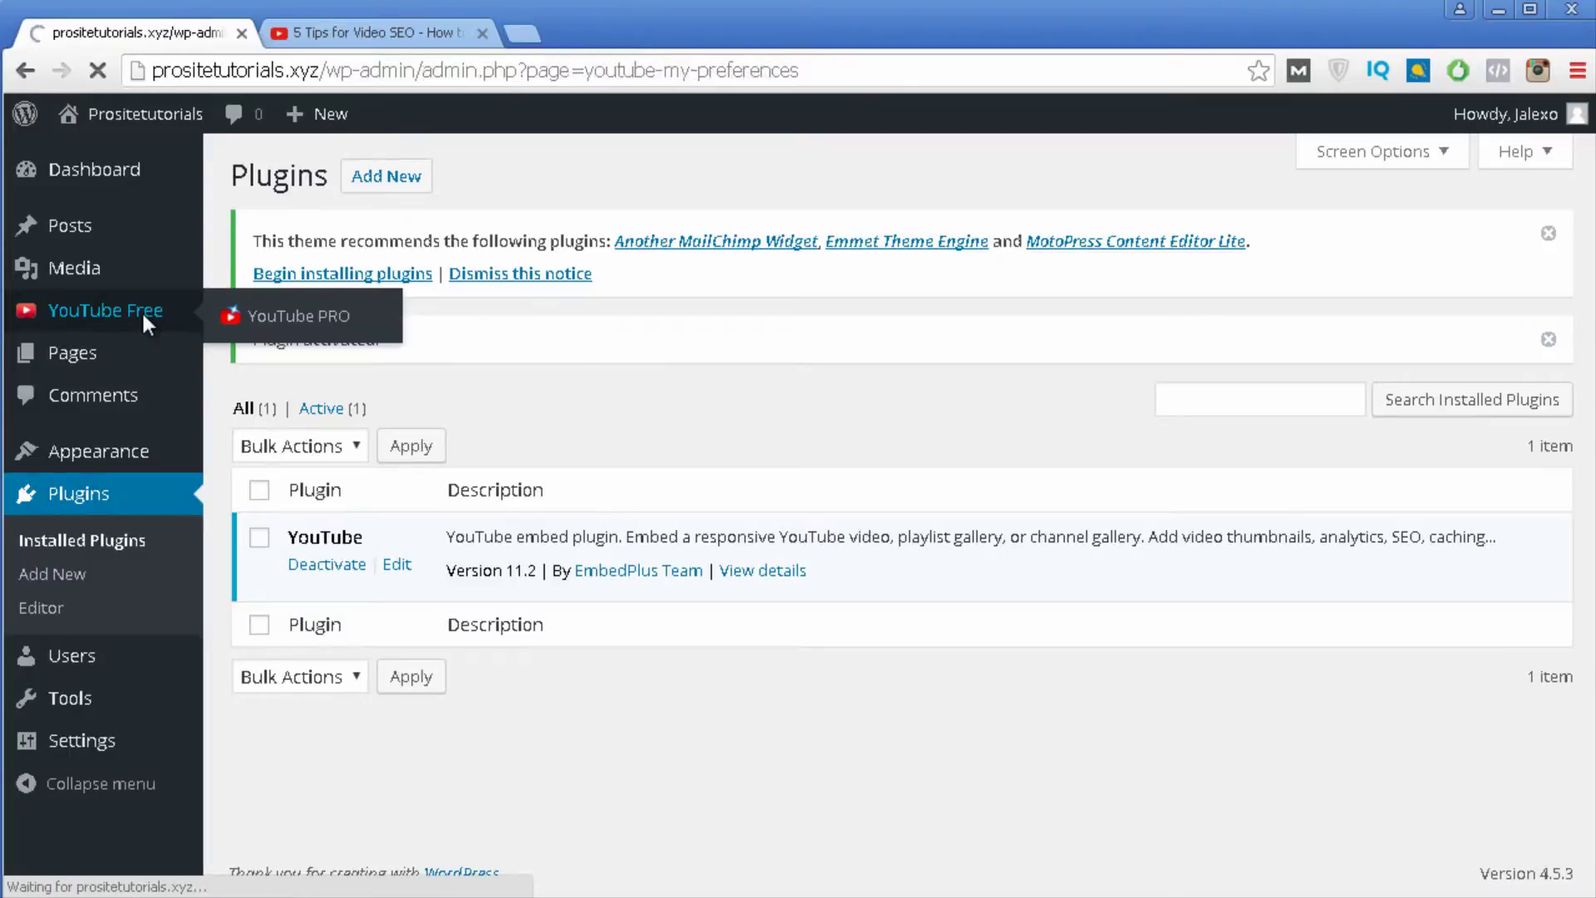
scroll(1239, 221, "down", 1)
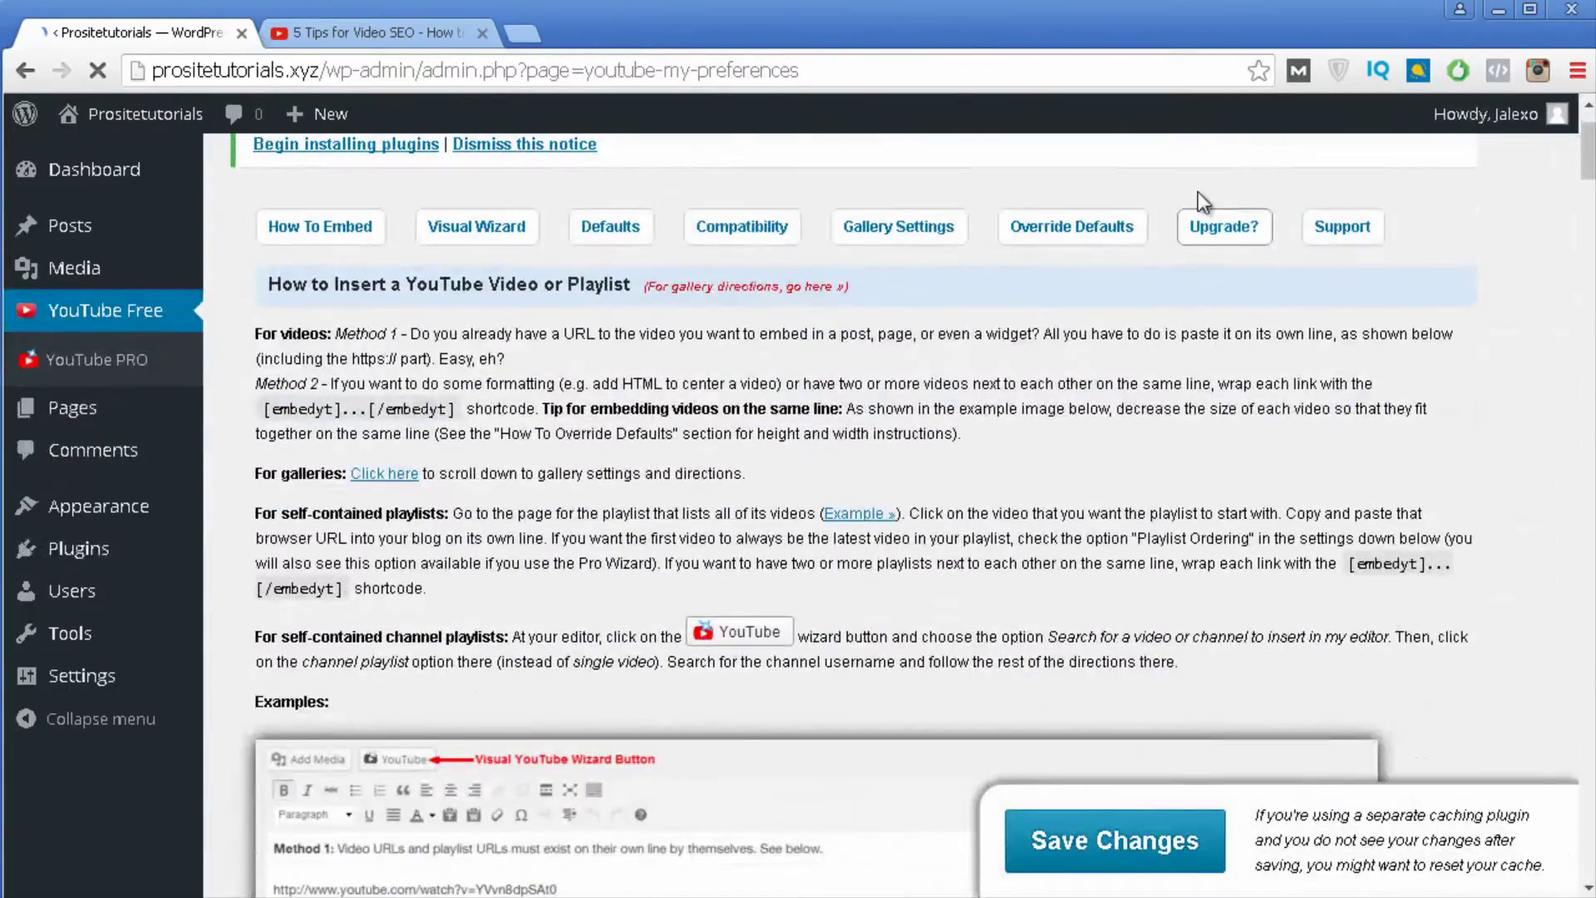
scroll(1081, 216, "down", 3)
scroll(966, 226, "down", 1)
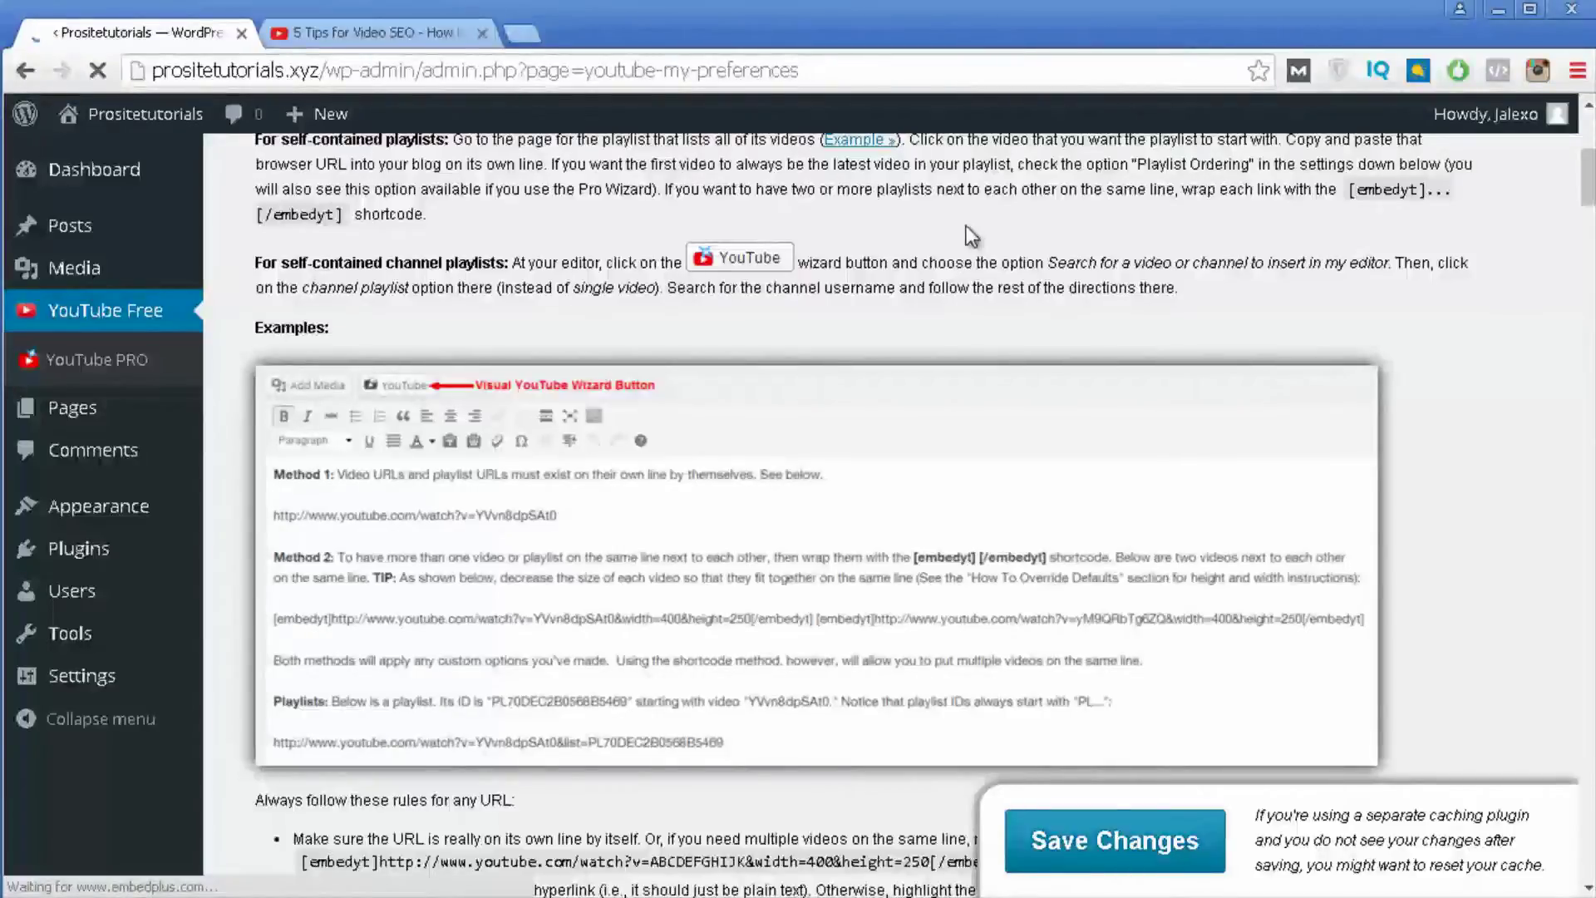
Turn on Autoplay in the Default YouTube Options
scroll(921, 316, "down", 5)
scroll(747, 232, "down", 2)
scroll(632, 143, "down", 1)
scroll(563, 175, "down", 3)
scroll(499, 222, "down", 7)
scroll(498, 221, "up", 1)
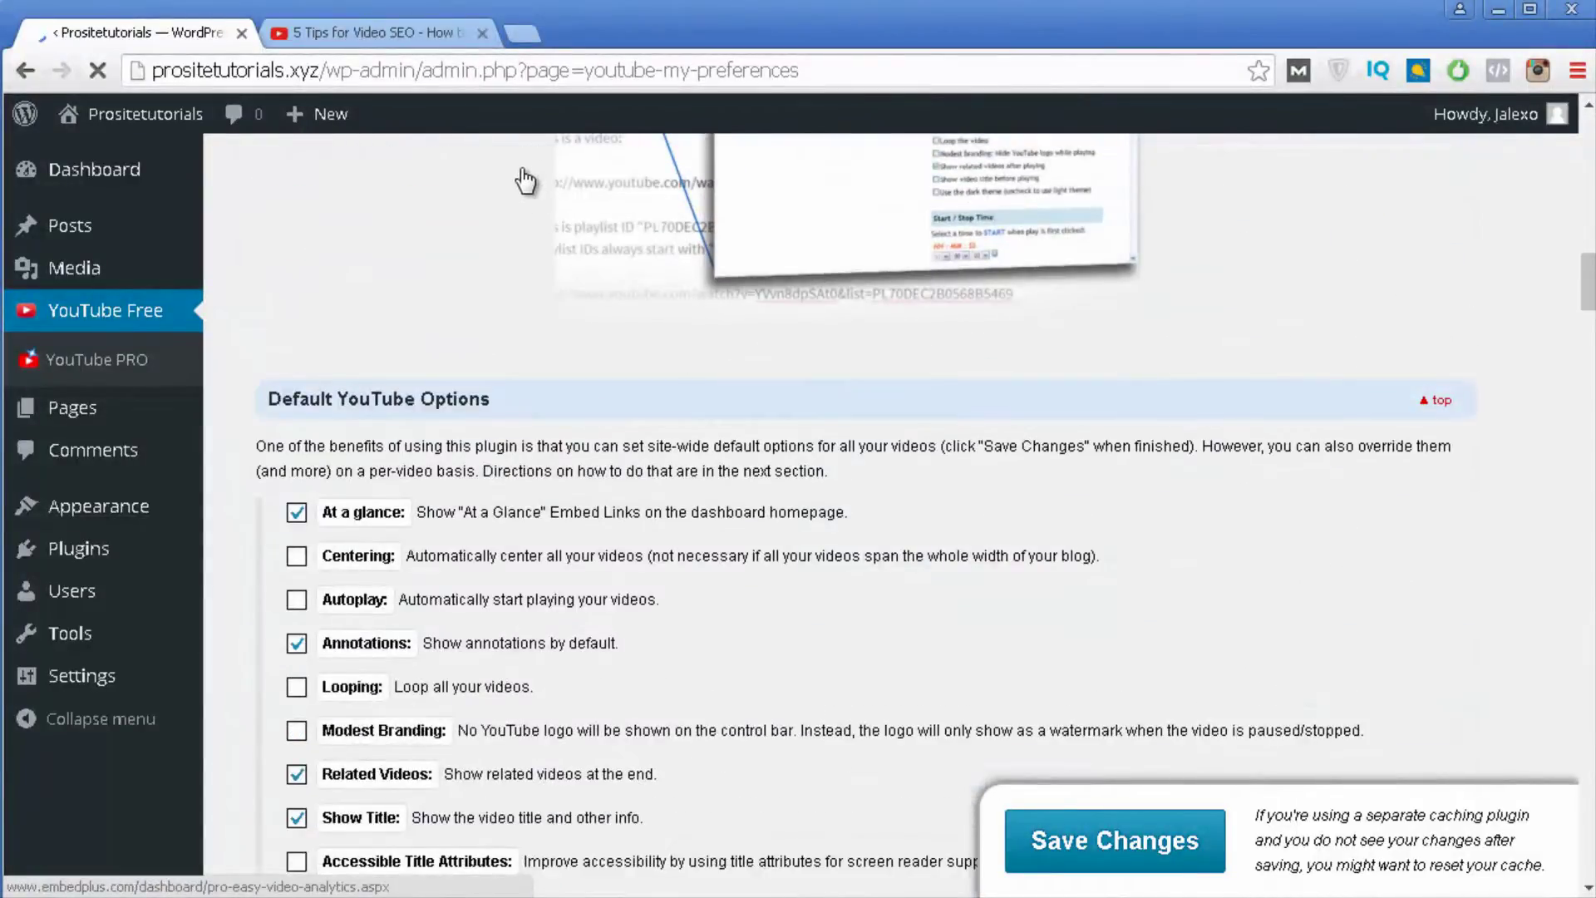
scroll(522, 170, "up", 2)
scroll(522, 171, "down", 3)
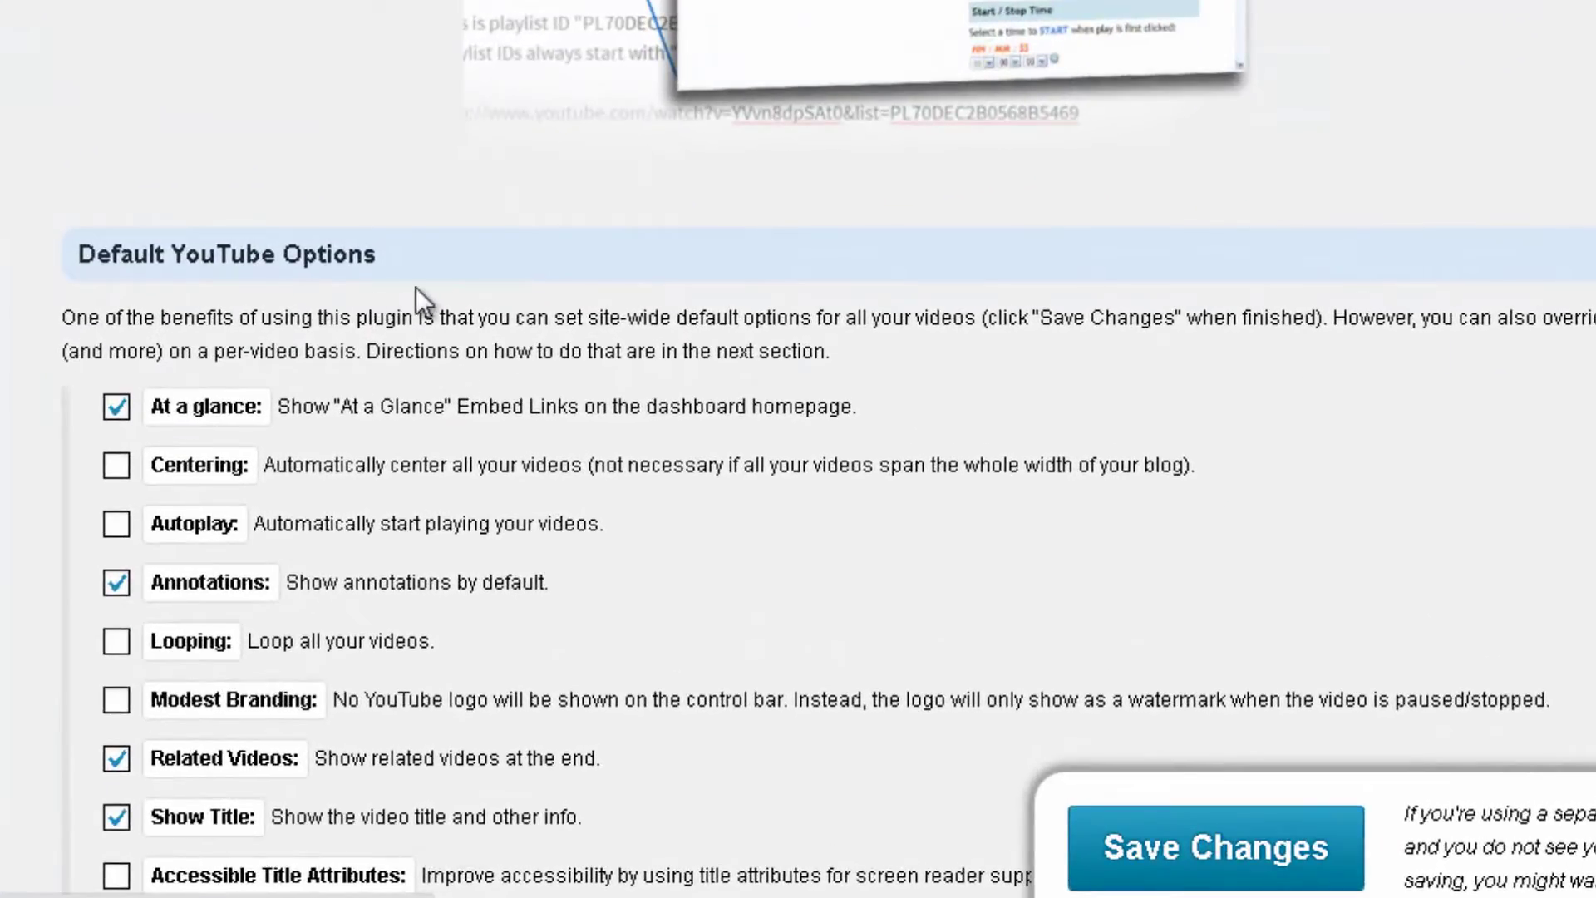
scroll(241, 332, "down", 2)
scroll(191, 124, "down", 2)
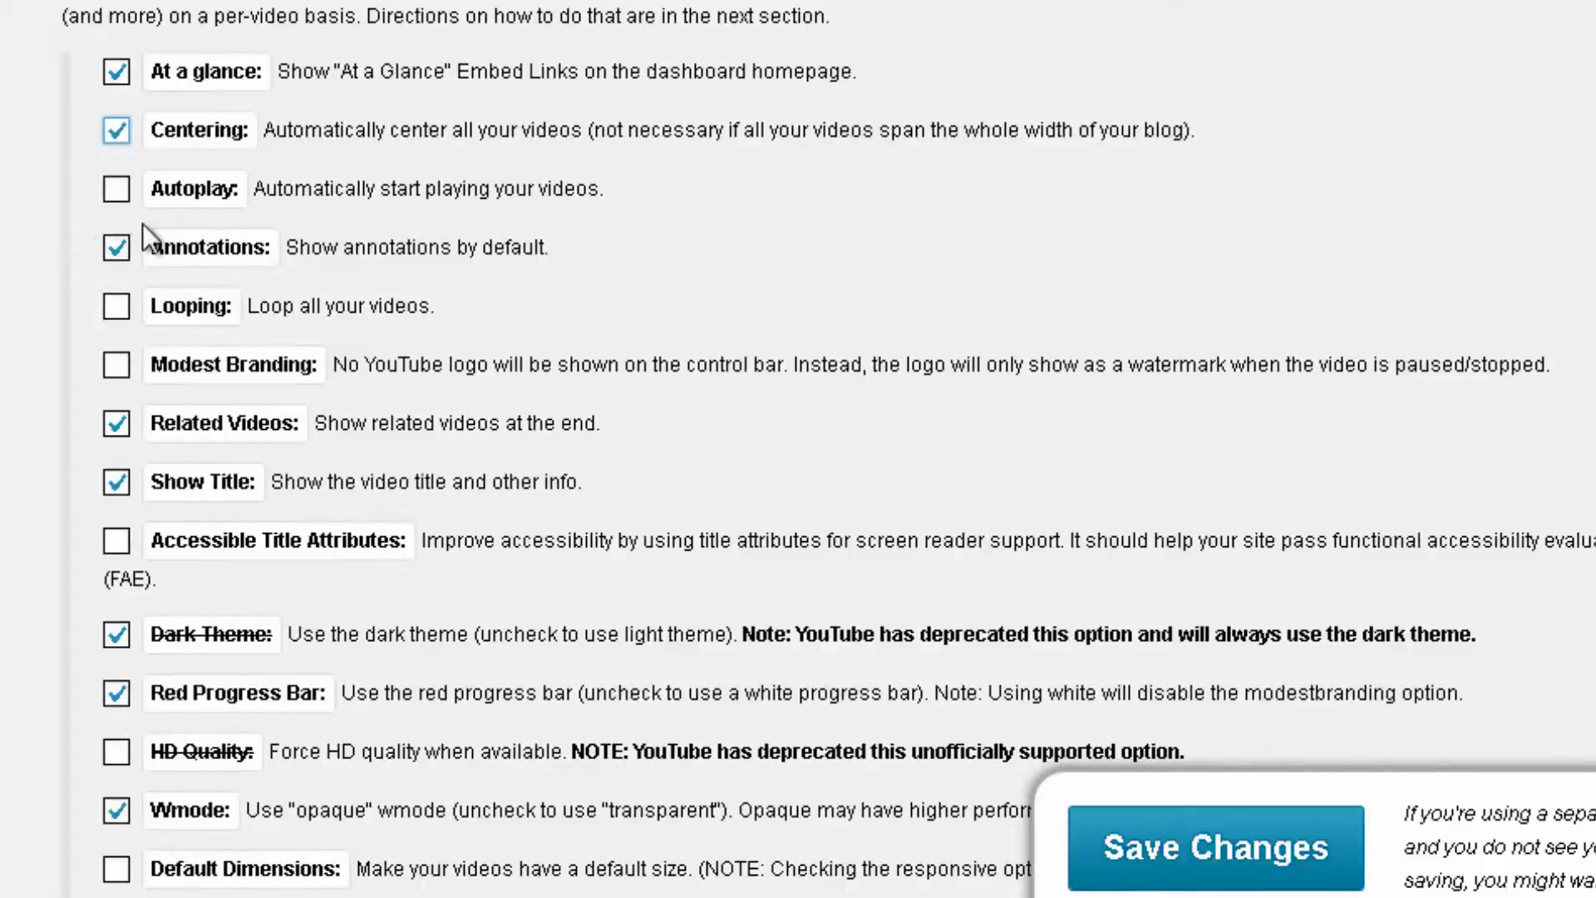
left_click(116, 191)
Enable Looping and Responsive Video Sizing for default videos
scroll(207, 383, "down", 2)
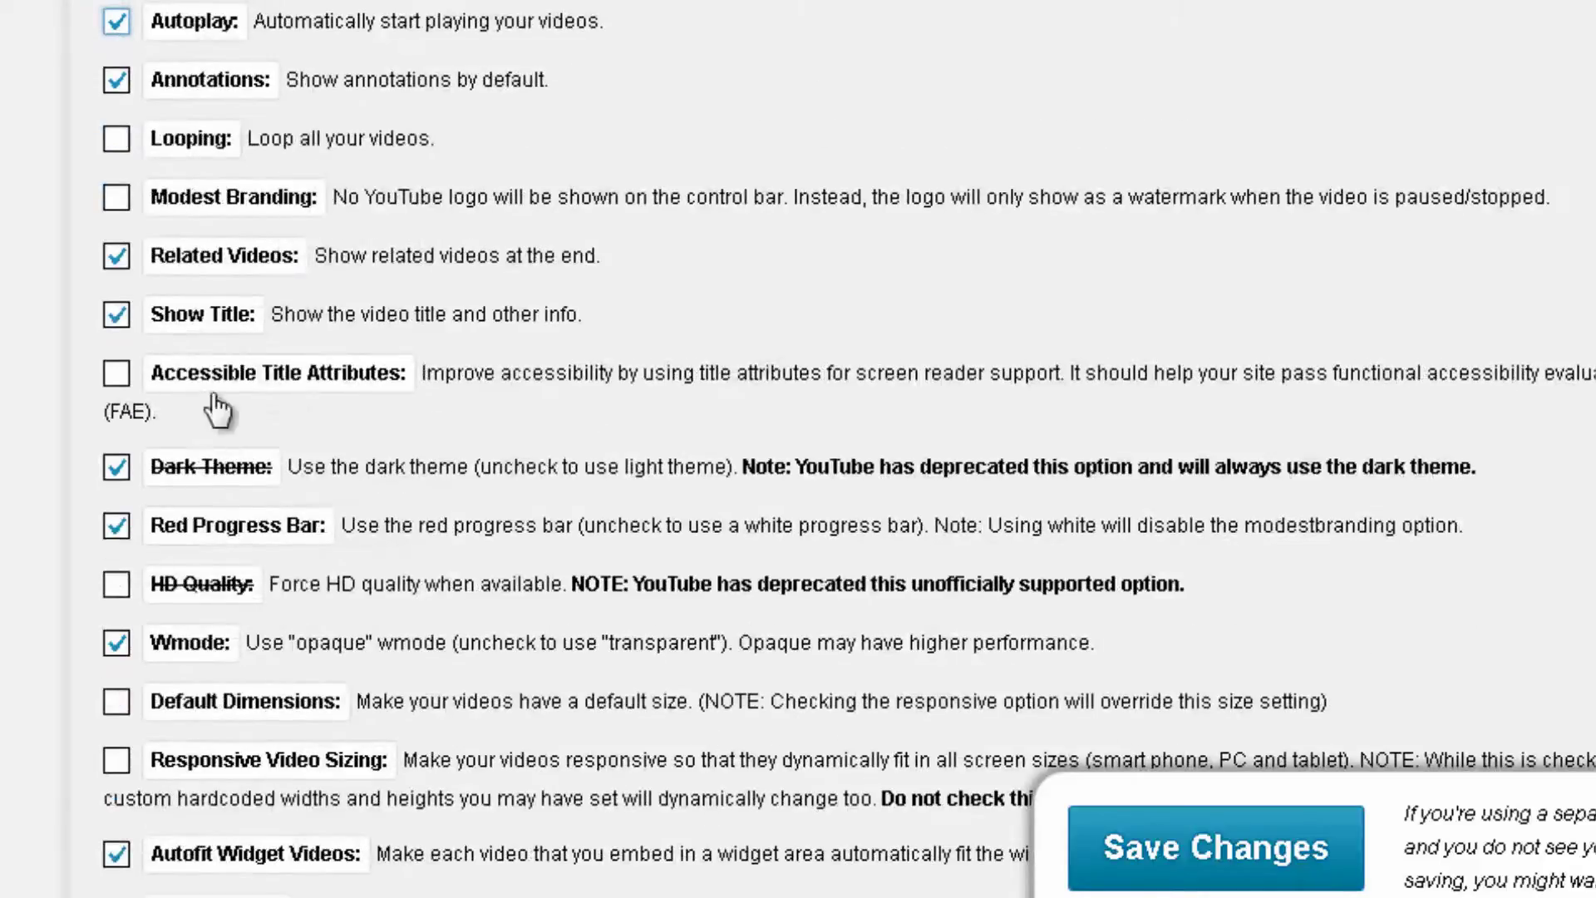
left_click(118, 139)
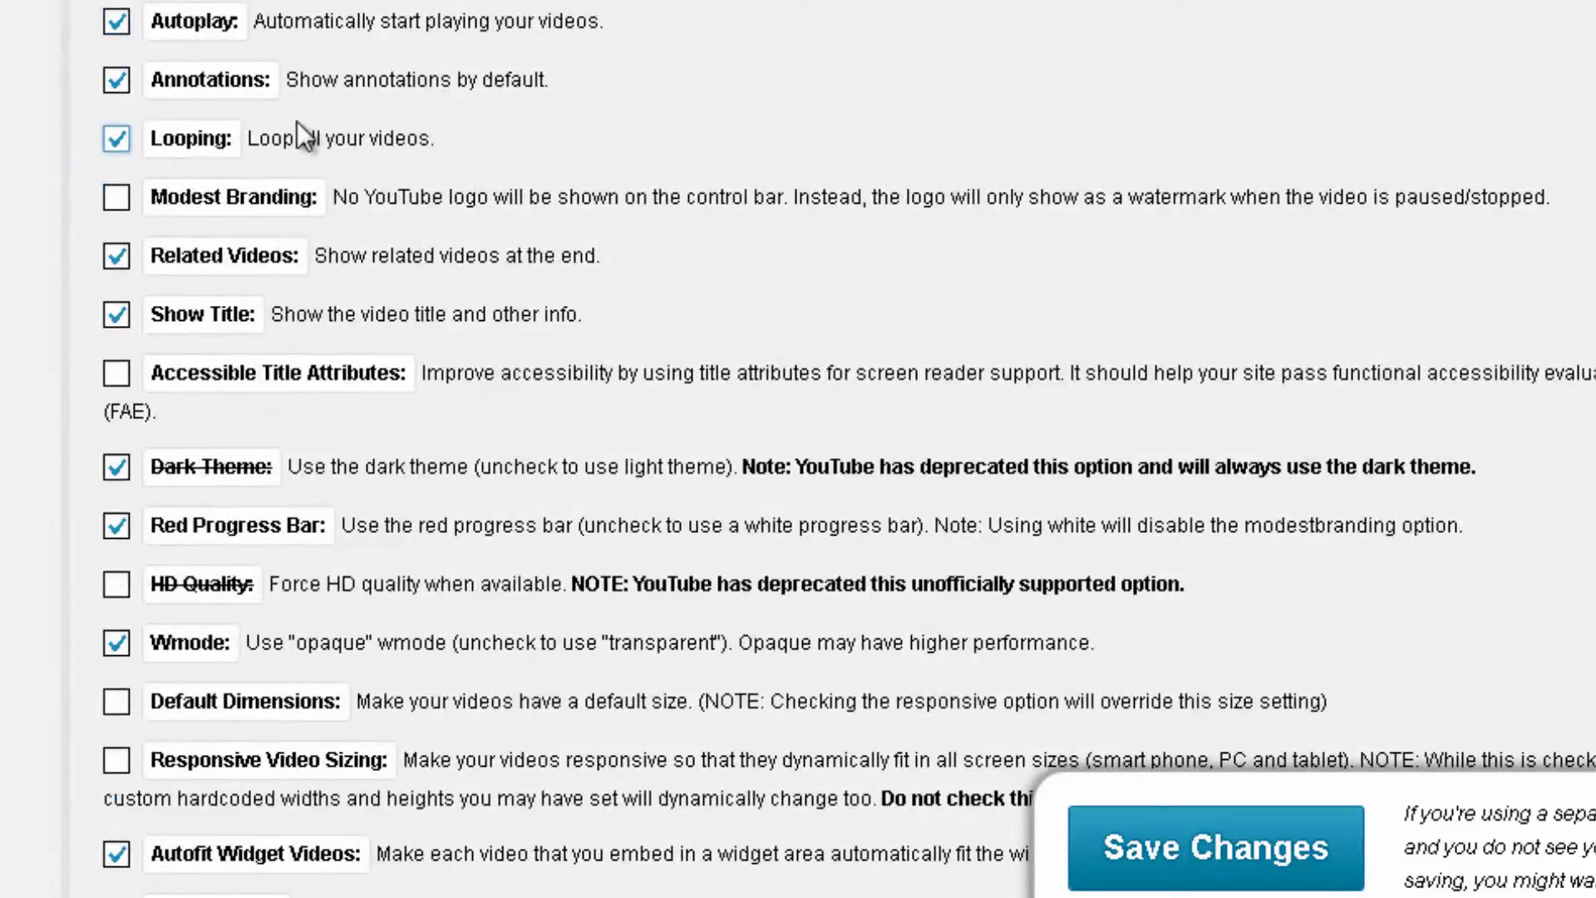
scroll(297, 115, "down", 2)
scroll(208, 67, "up", 2)
scroll(374, 177, "down", 2)
scroll(243, 160, "down", 4)
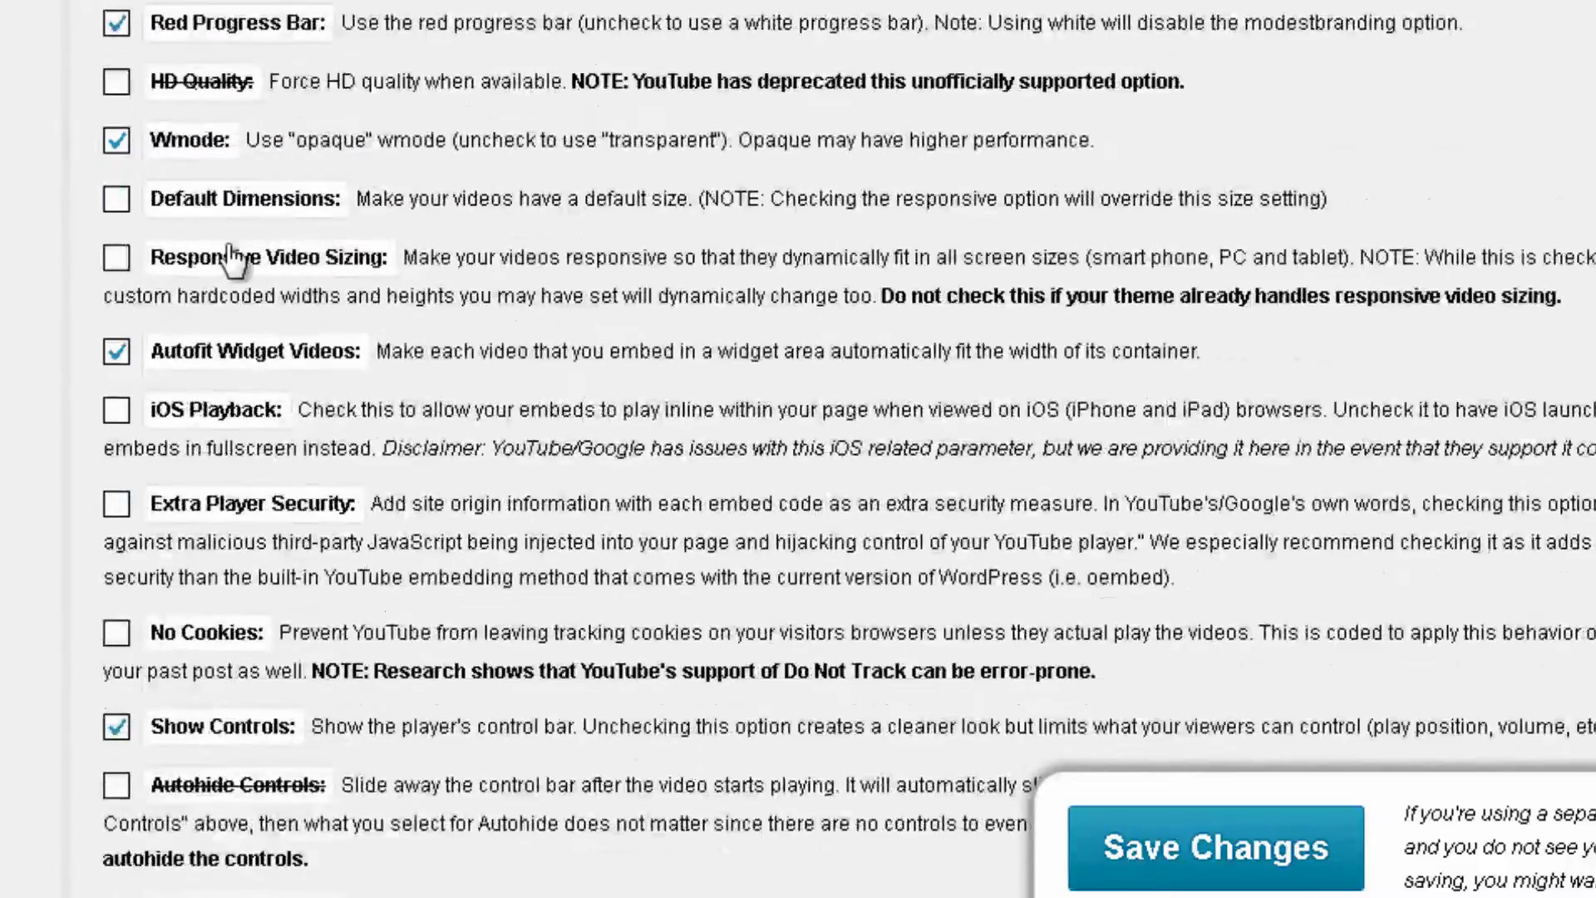
left_click(117, 265)
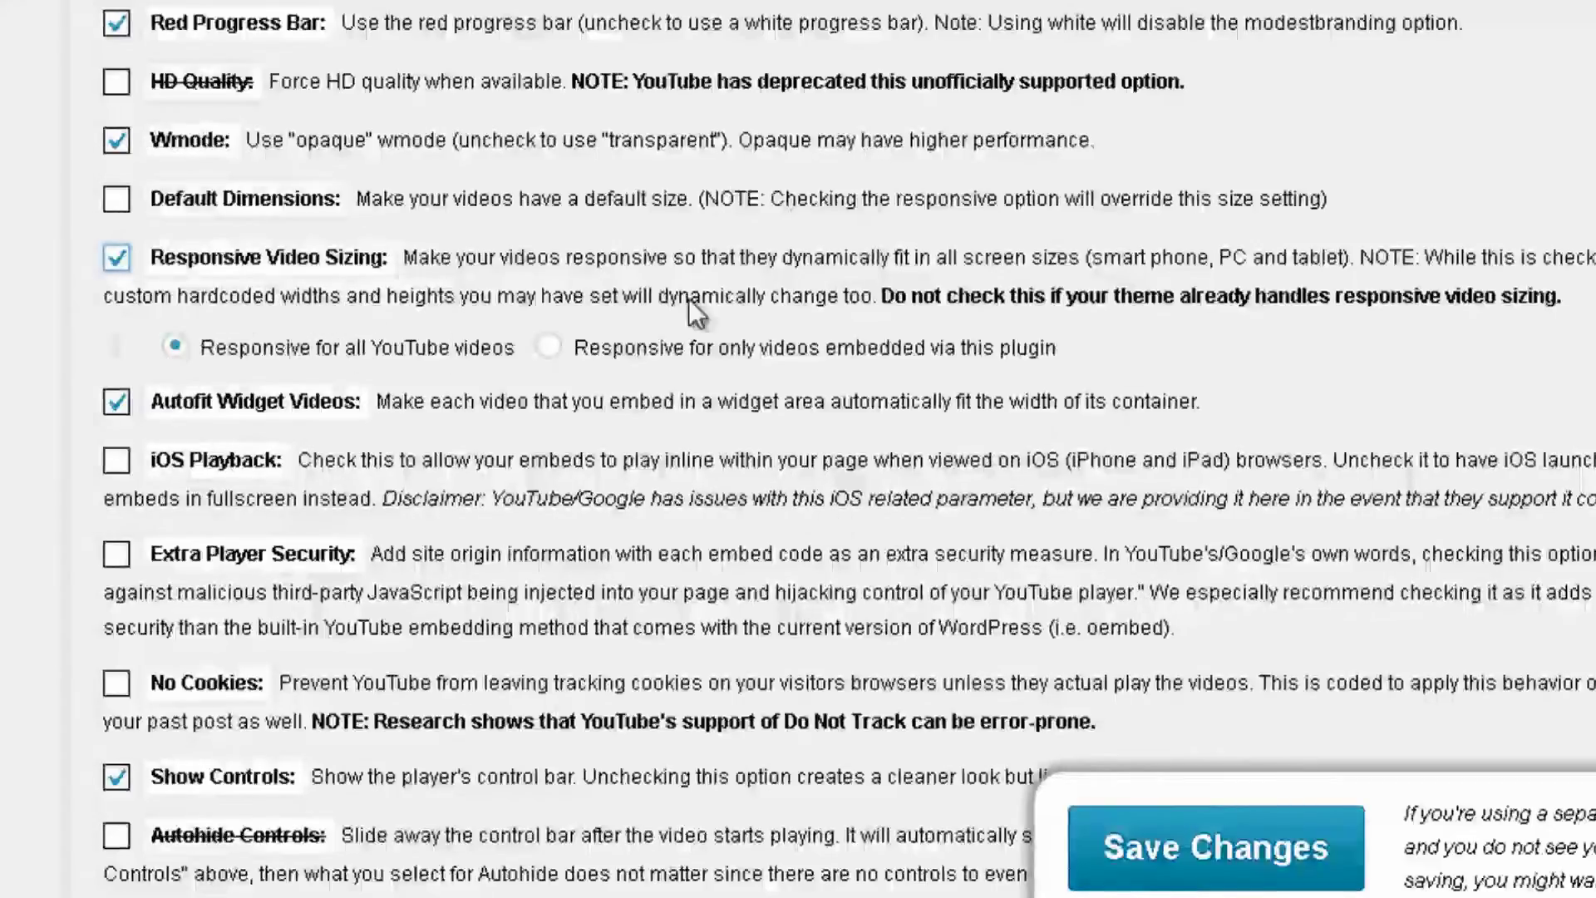
scroll(669, 271, "down", 2)
scroll(607, 101, "down", 6)
scroll(567, 4, "down", 5)
Open the API key tutorial video from Gallery Settings, pause it, and return to WordPress
scroll(147, 151, "down", 3)
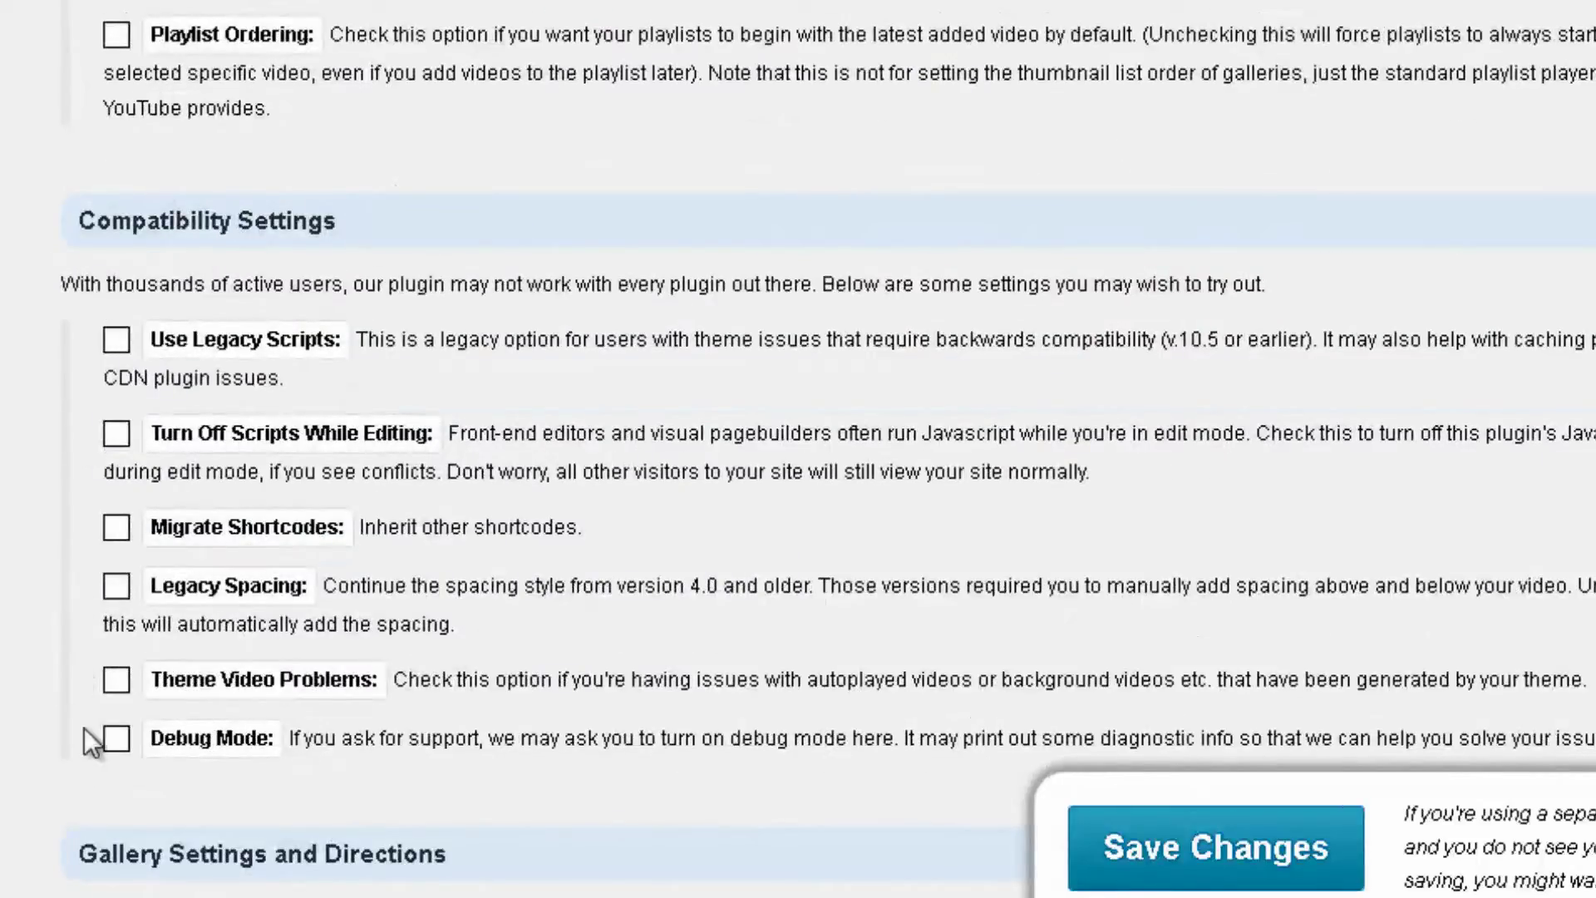
scroll(356, 301, "down", 6)
scroll(595, 138, "down", 4)
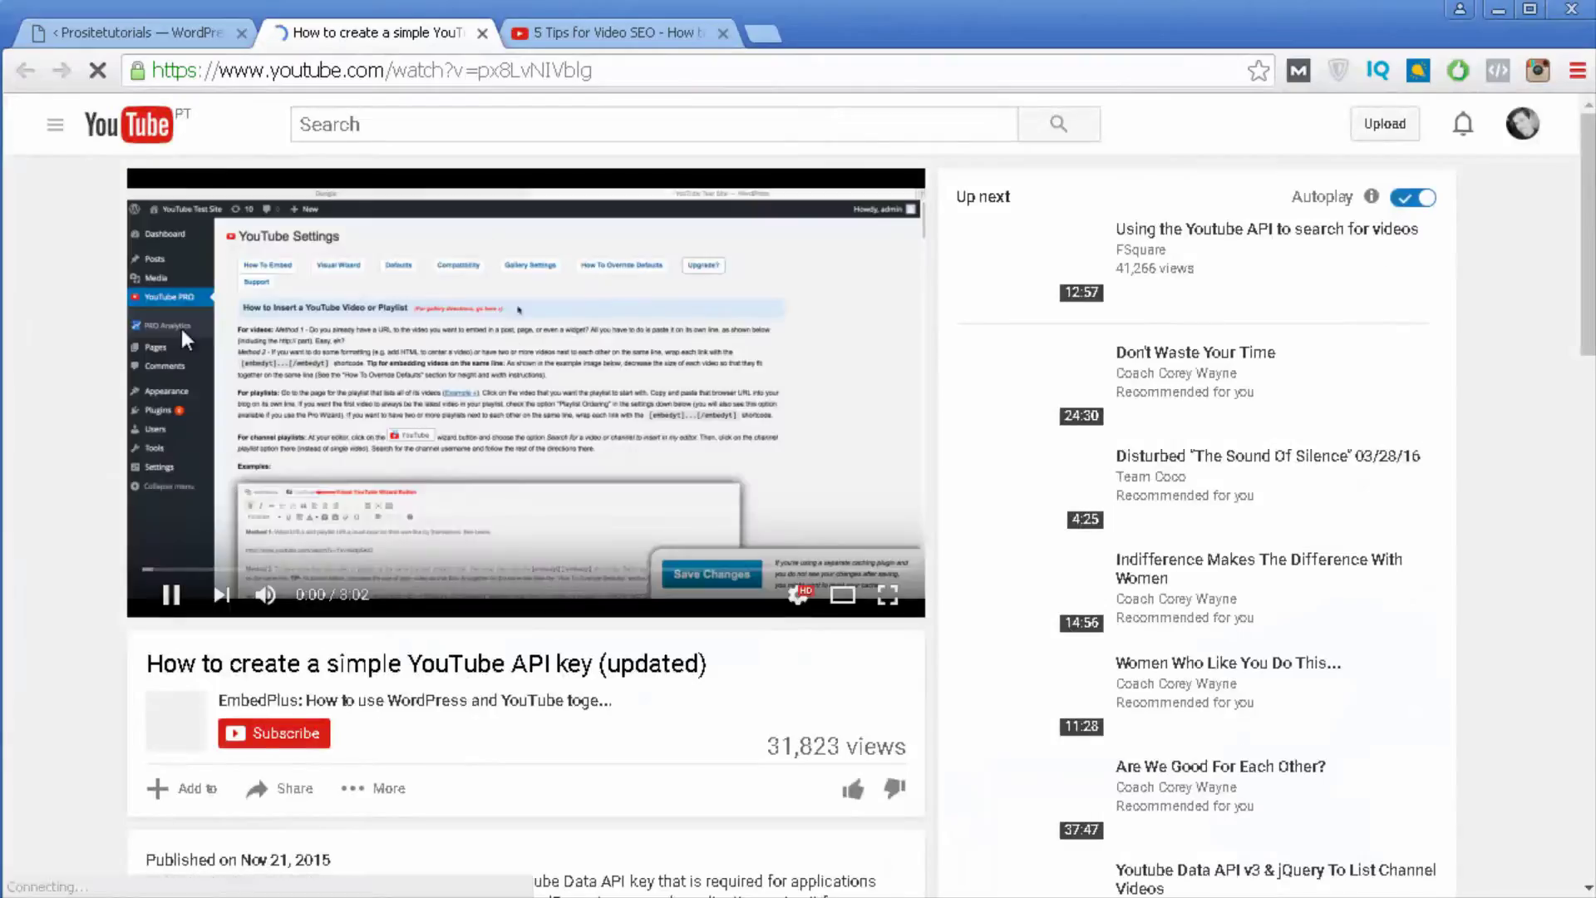
left_click(170, 593)
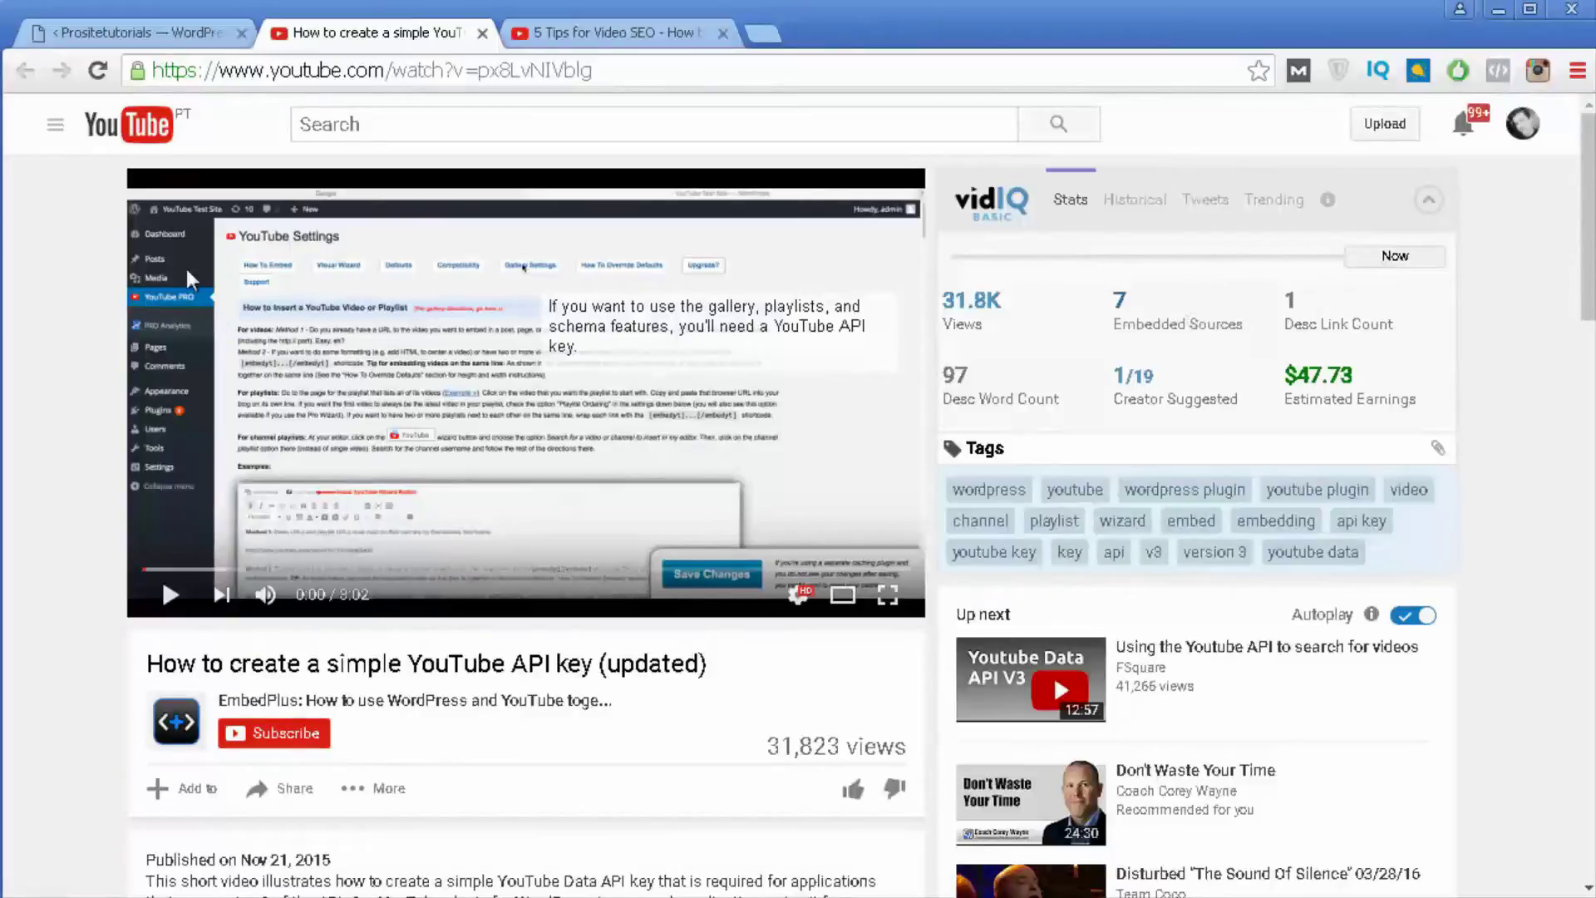
left_click(133, 32)
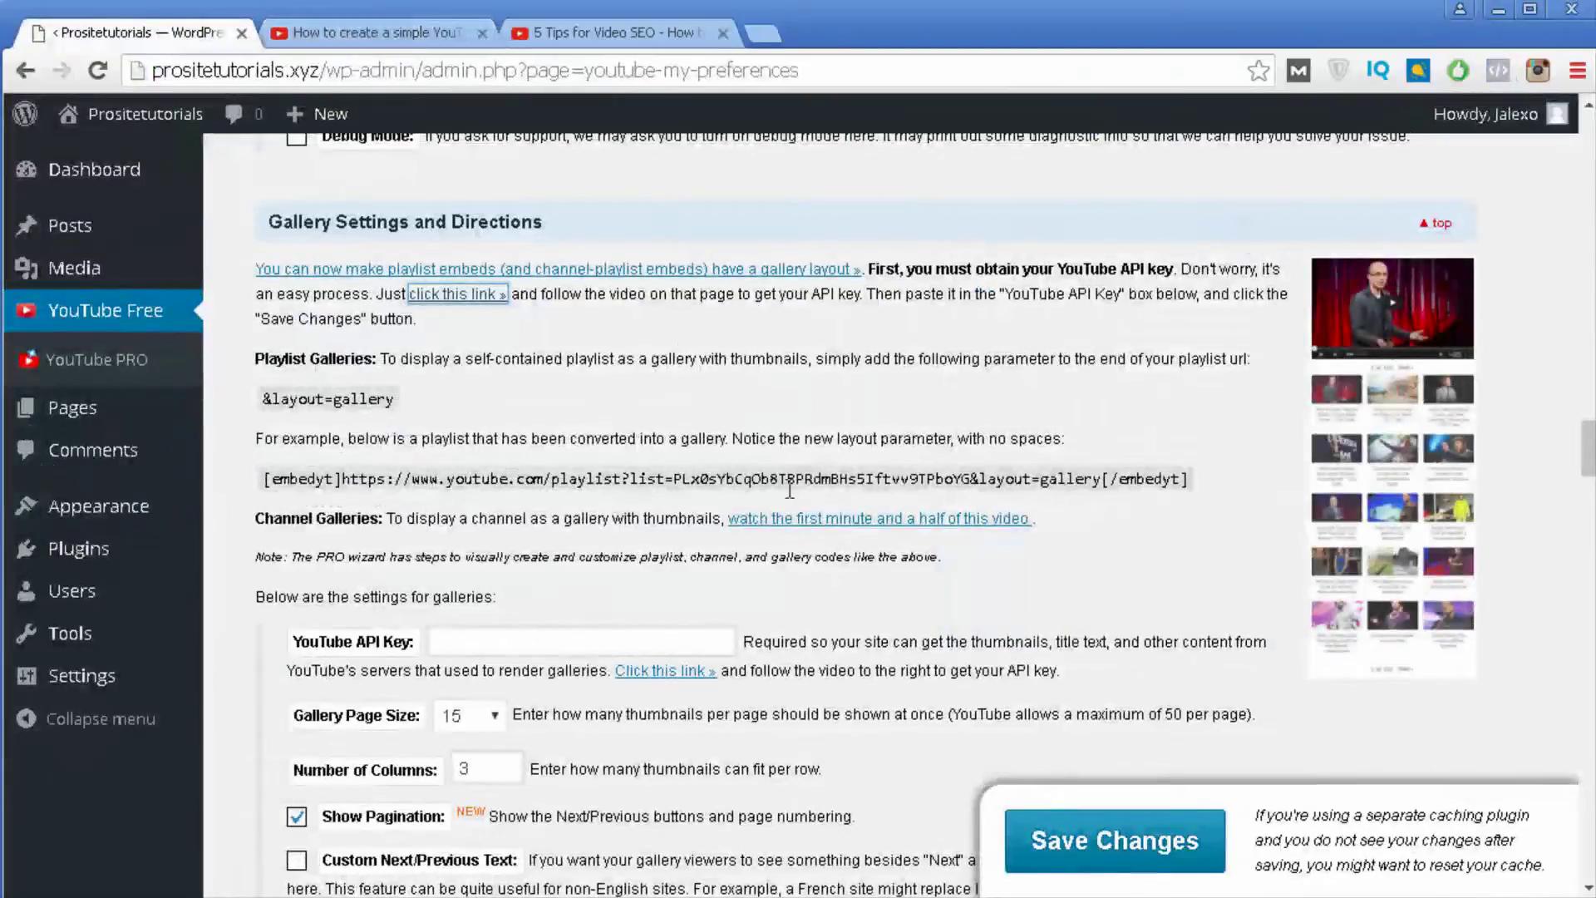
Review the gallery, PRO and override options, then save the YouTube Free settings
scroll(1090, 576, "down", 3)
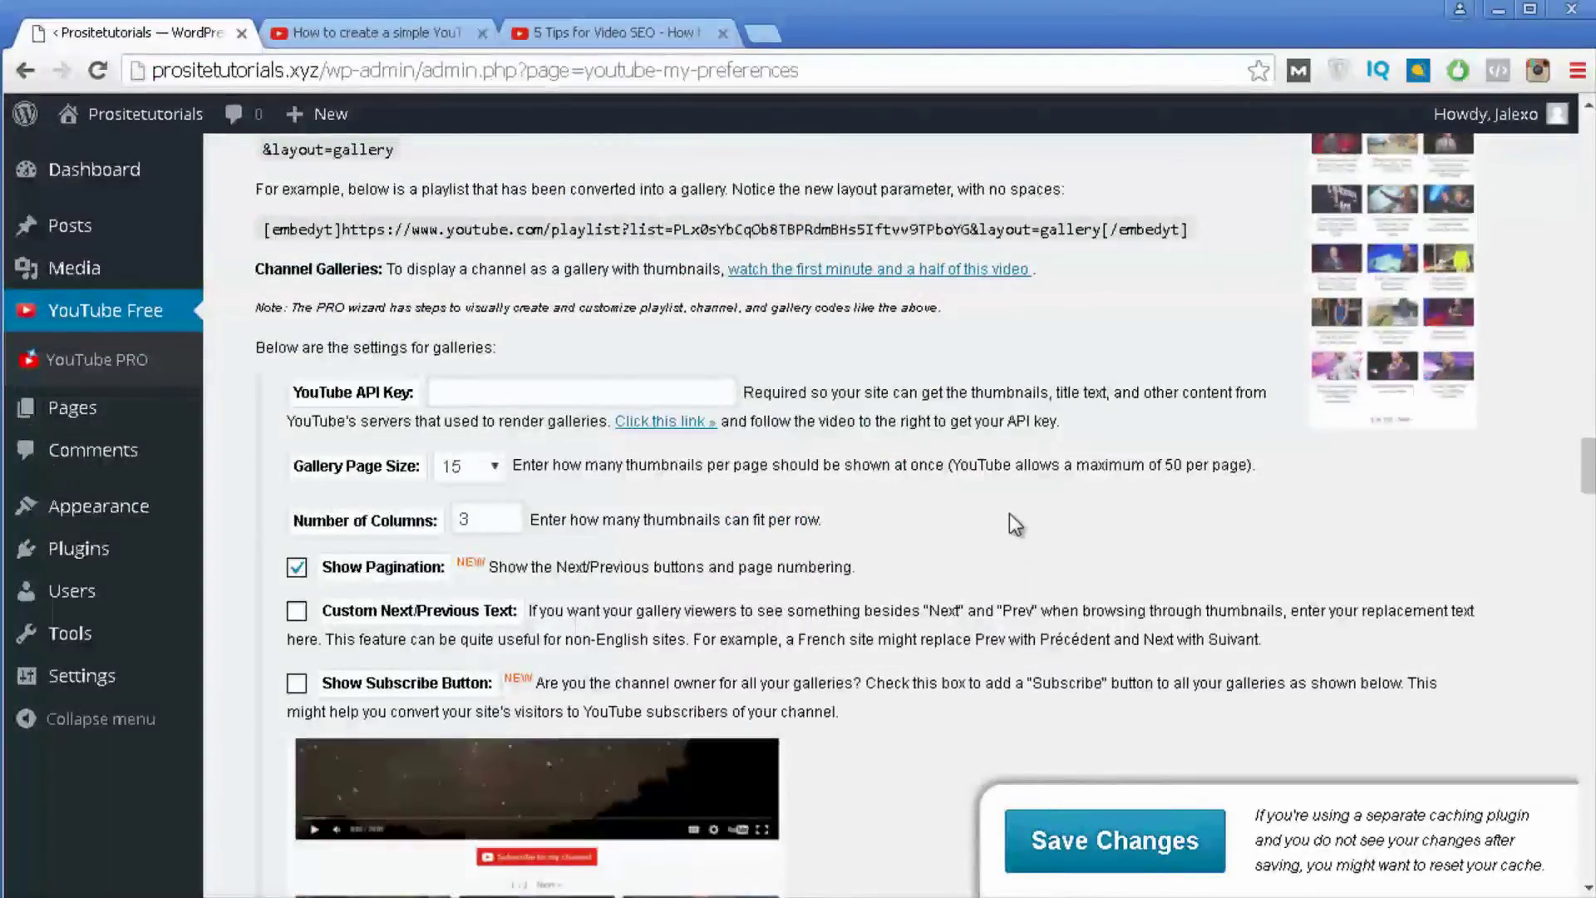
scroll(1009, 512, "down", 1)
scroll(924, 313, "down", 3)
scroll(746, 457, "down", 3)
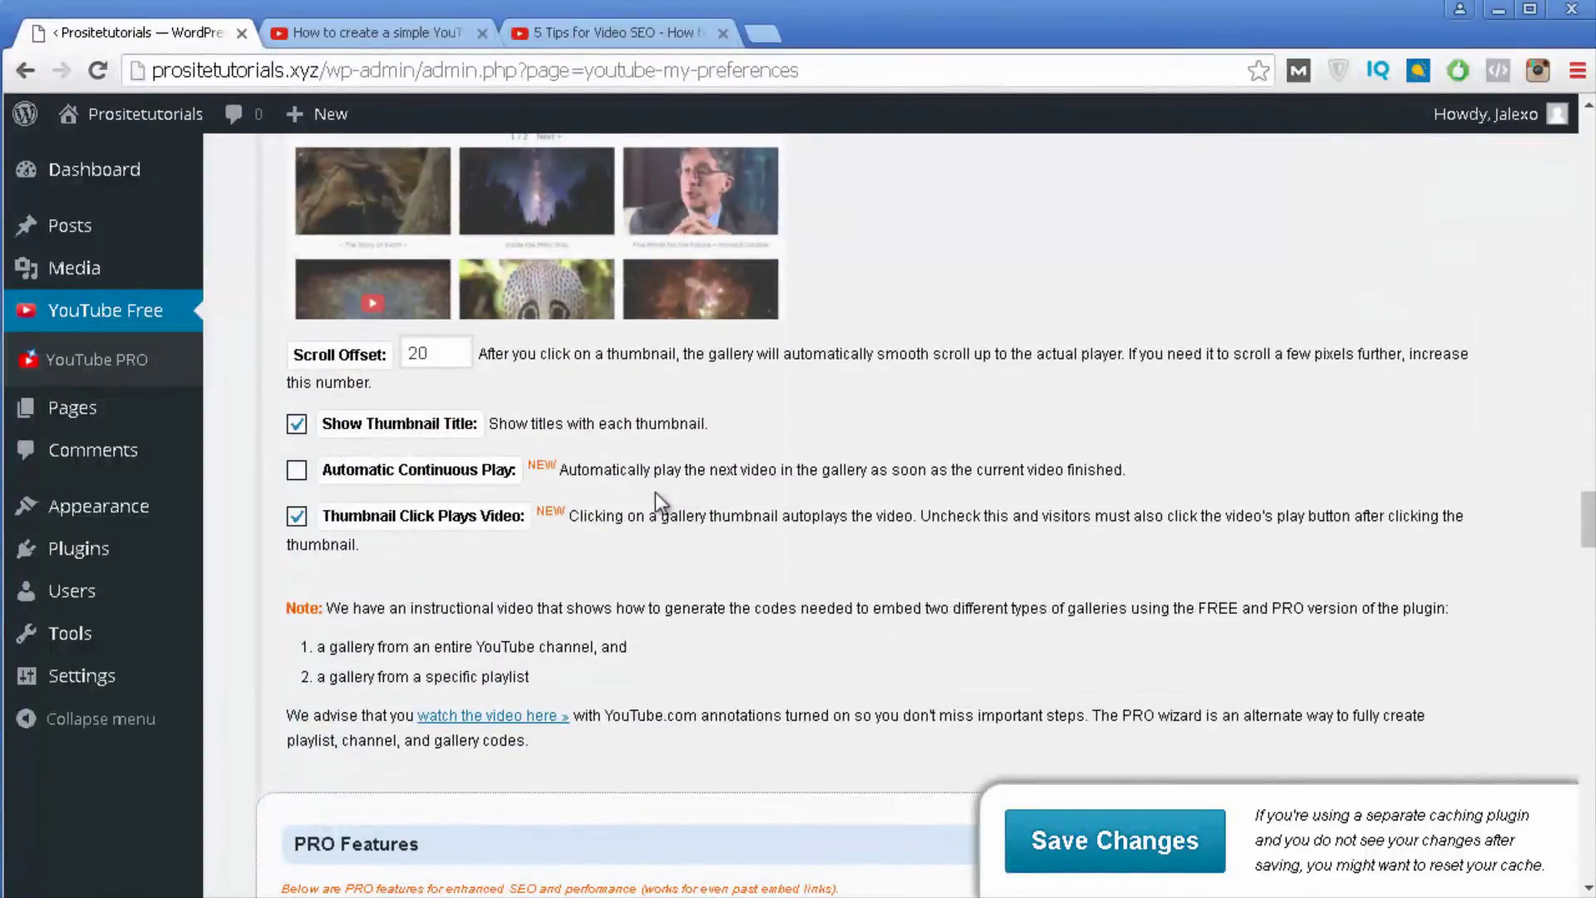
scroll(654, 492, "down", 3)
scroll(649, 509, "down", 3)
scroll(695, 357, "down", 3)
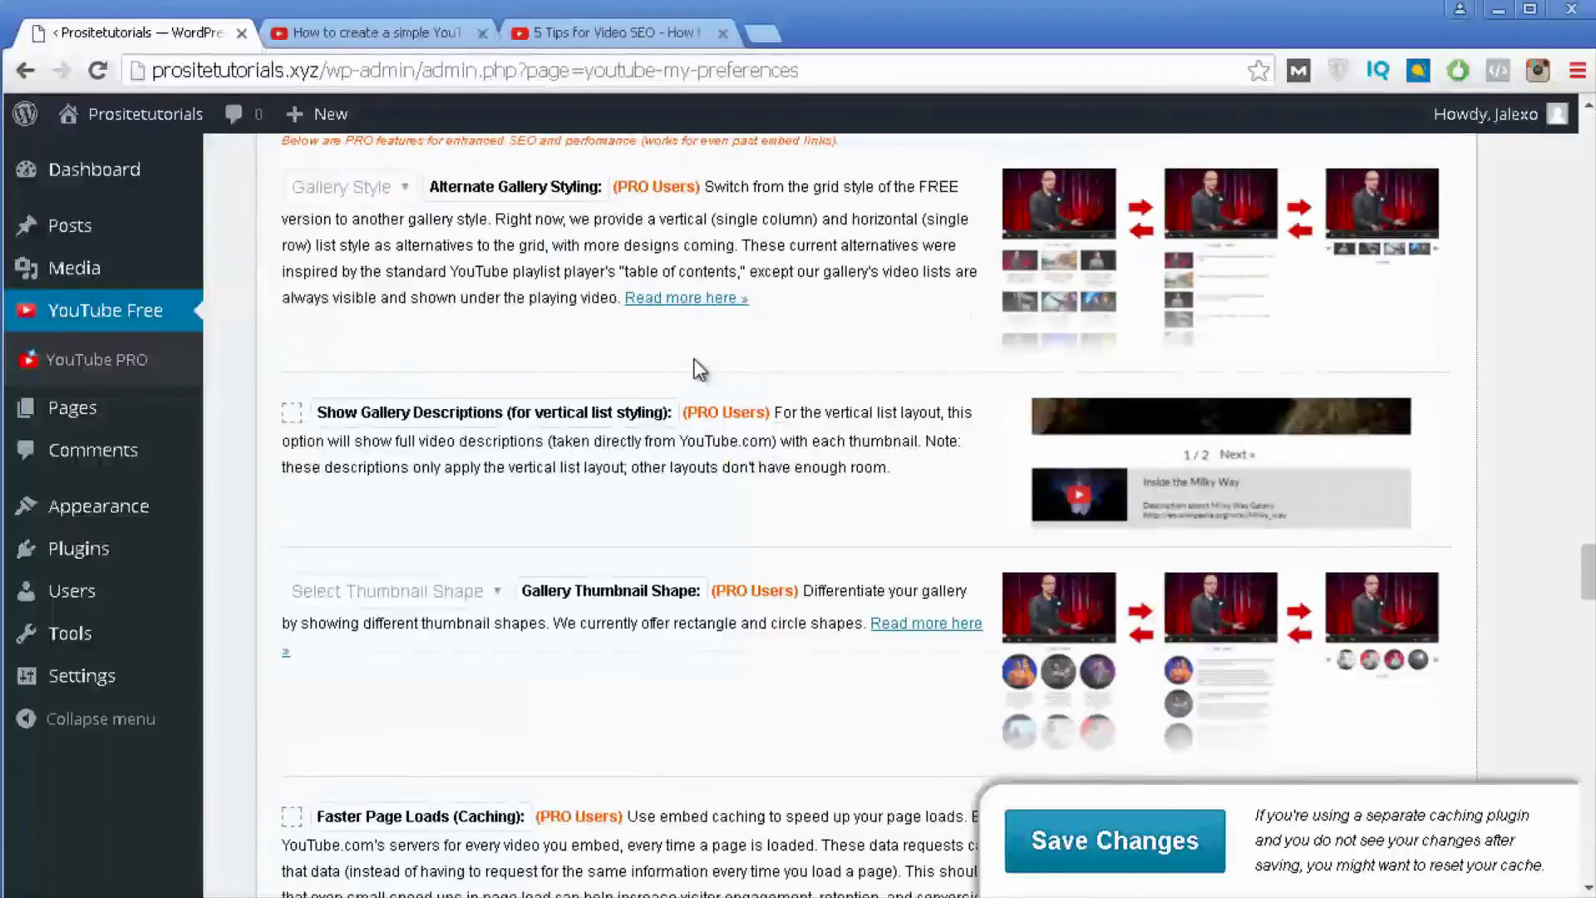
scroll(752, 499, "down", 1)
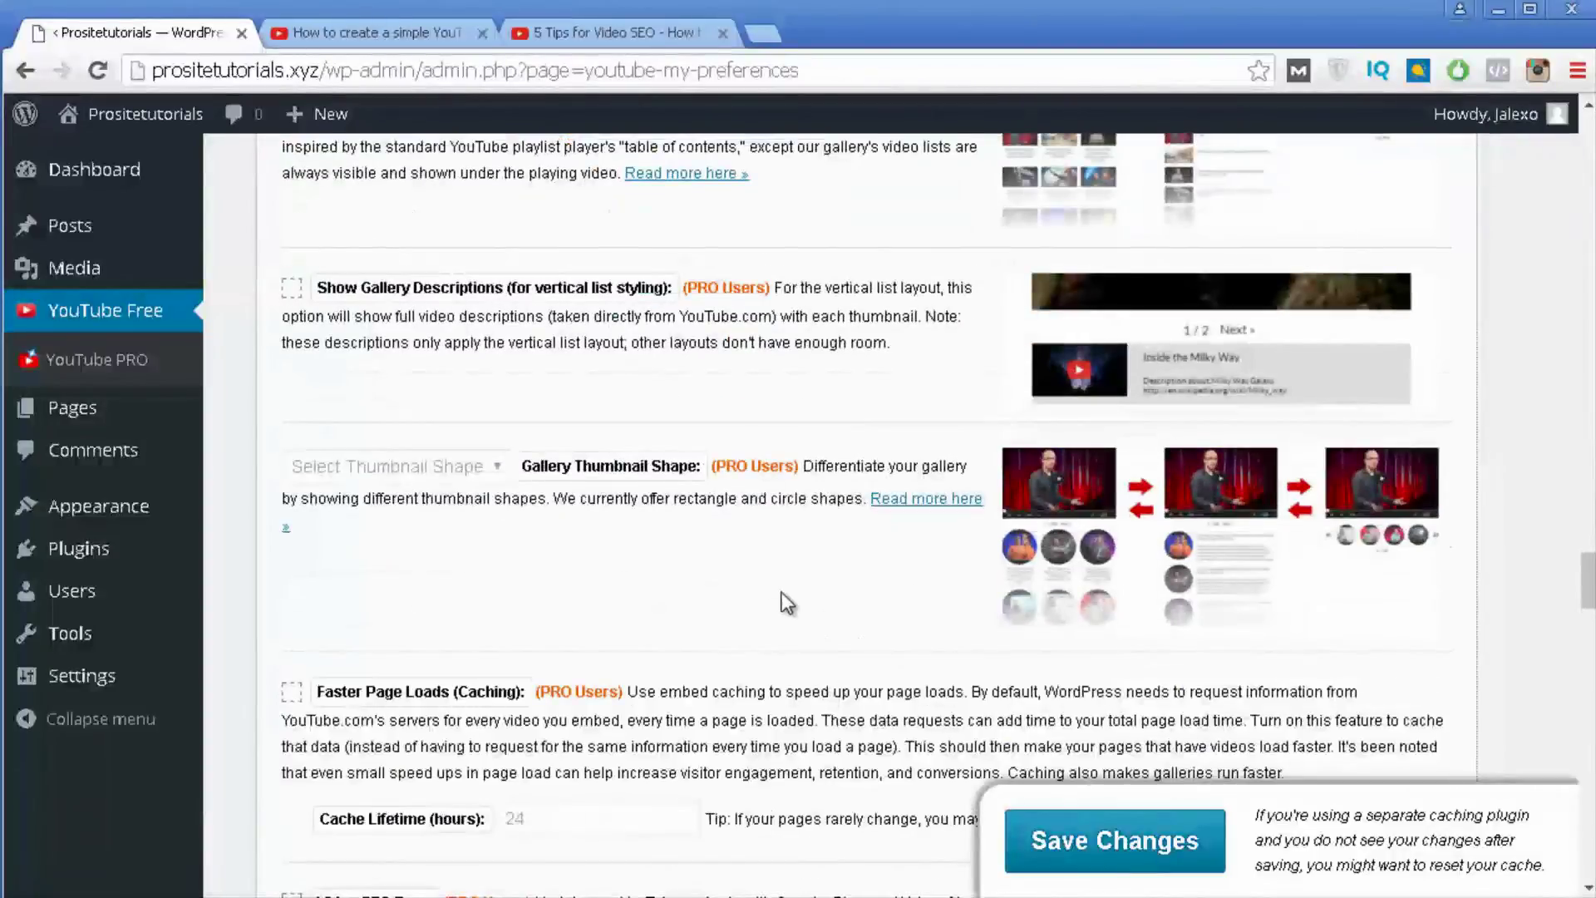
scroll(770, 577, "down", 3)
scroll(715, 316, "down", 1)
scroll(739, 218, "down", 3)
scroll(759, 247, "down", 1)
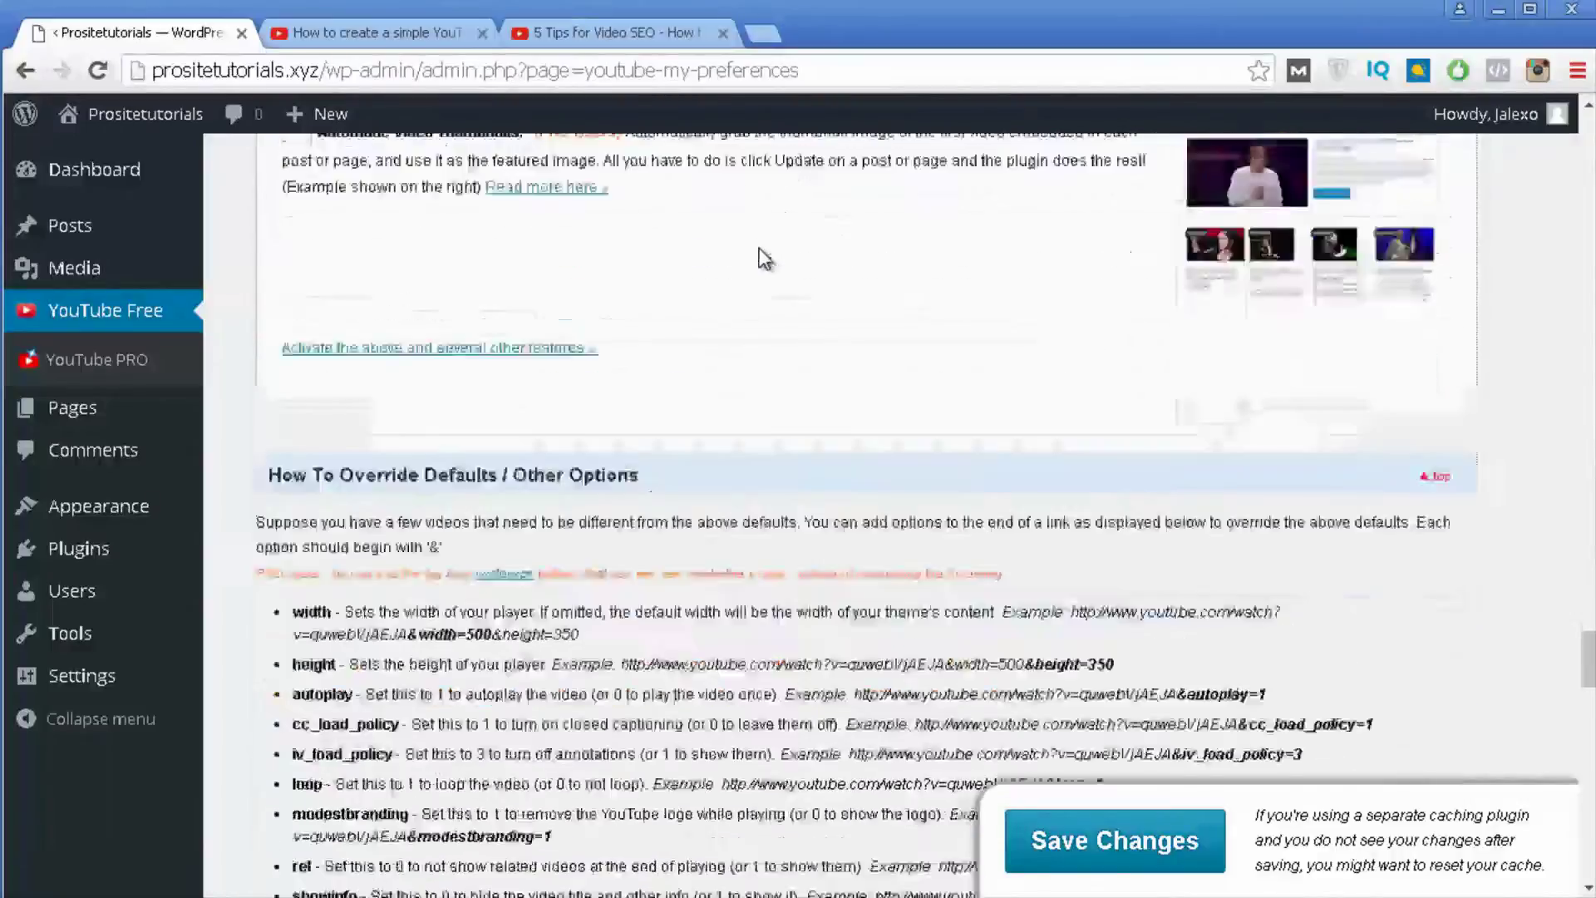
scroll(760, 248, "down", 3)
scroll(760, 248, "down", 5)
scroll(739, 250, "down", 2)
scroll(649, 399, "down", 5)
scroll(582, 523, "up", 3)
scroll(607, 512, "up", 5)
scroll(615, 499, "up", 5)
scroll(627, 471, "up", 5)
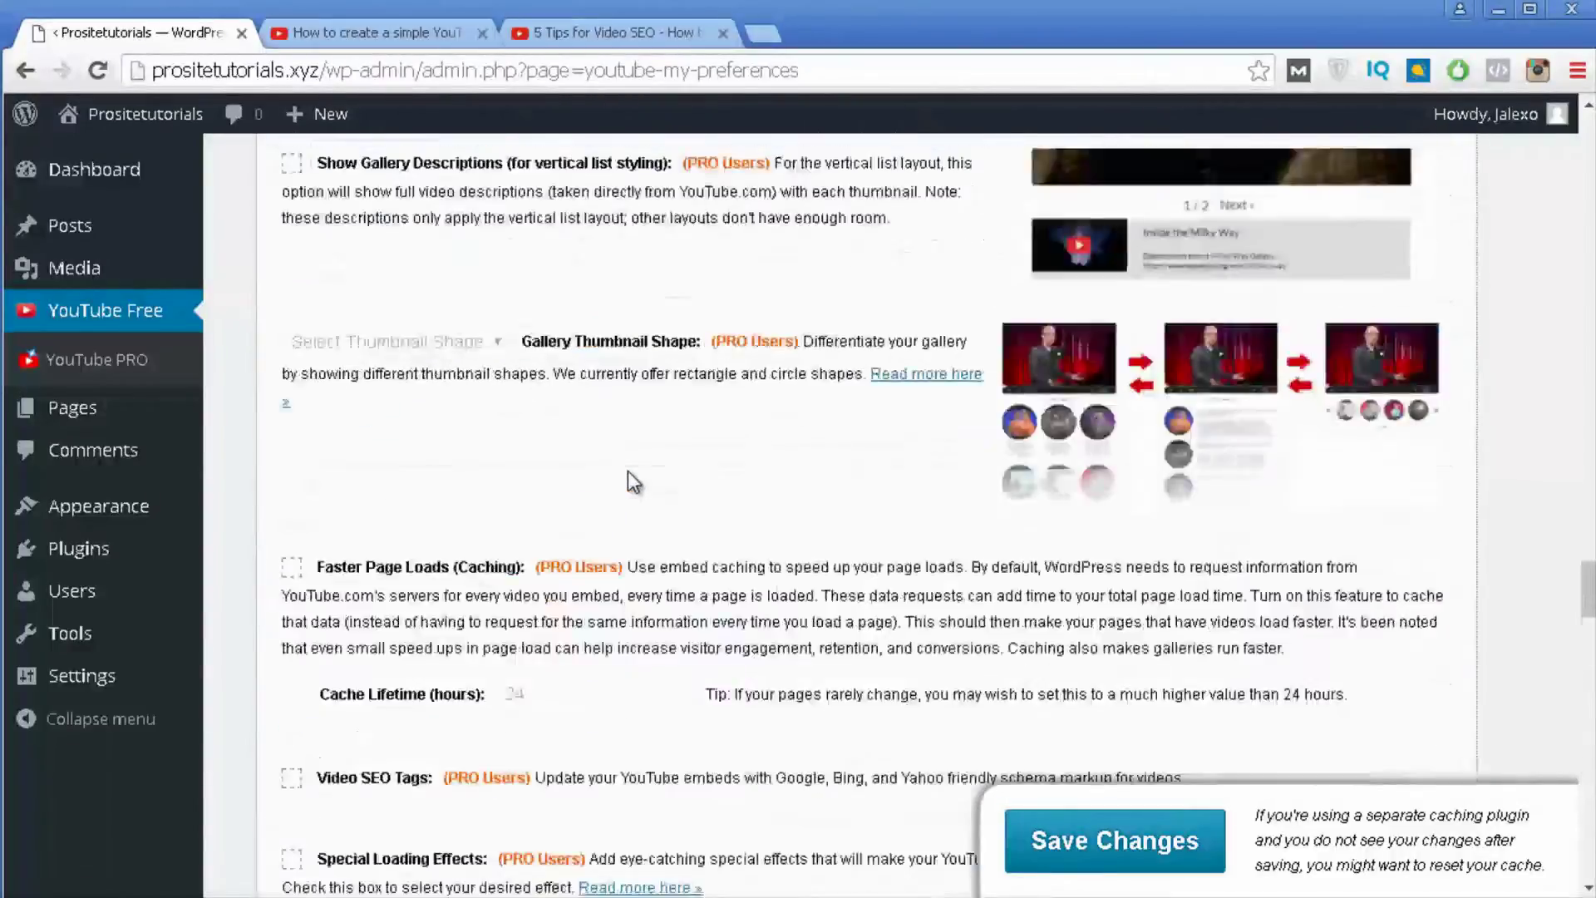
scroll(628, 472, "up", 5)
left_click(1114, 842)
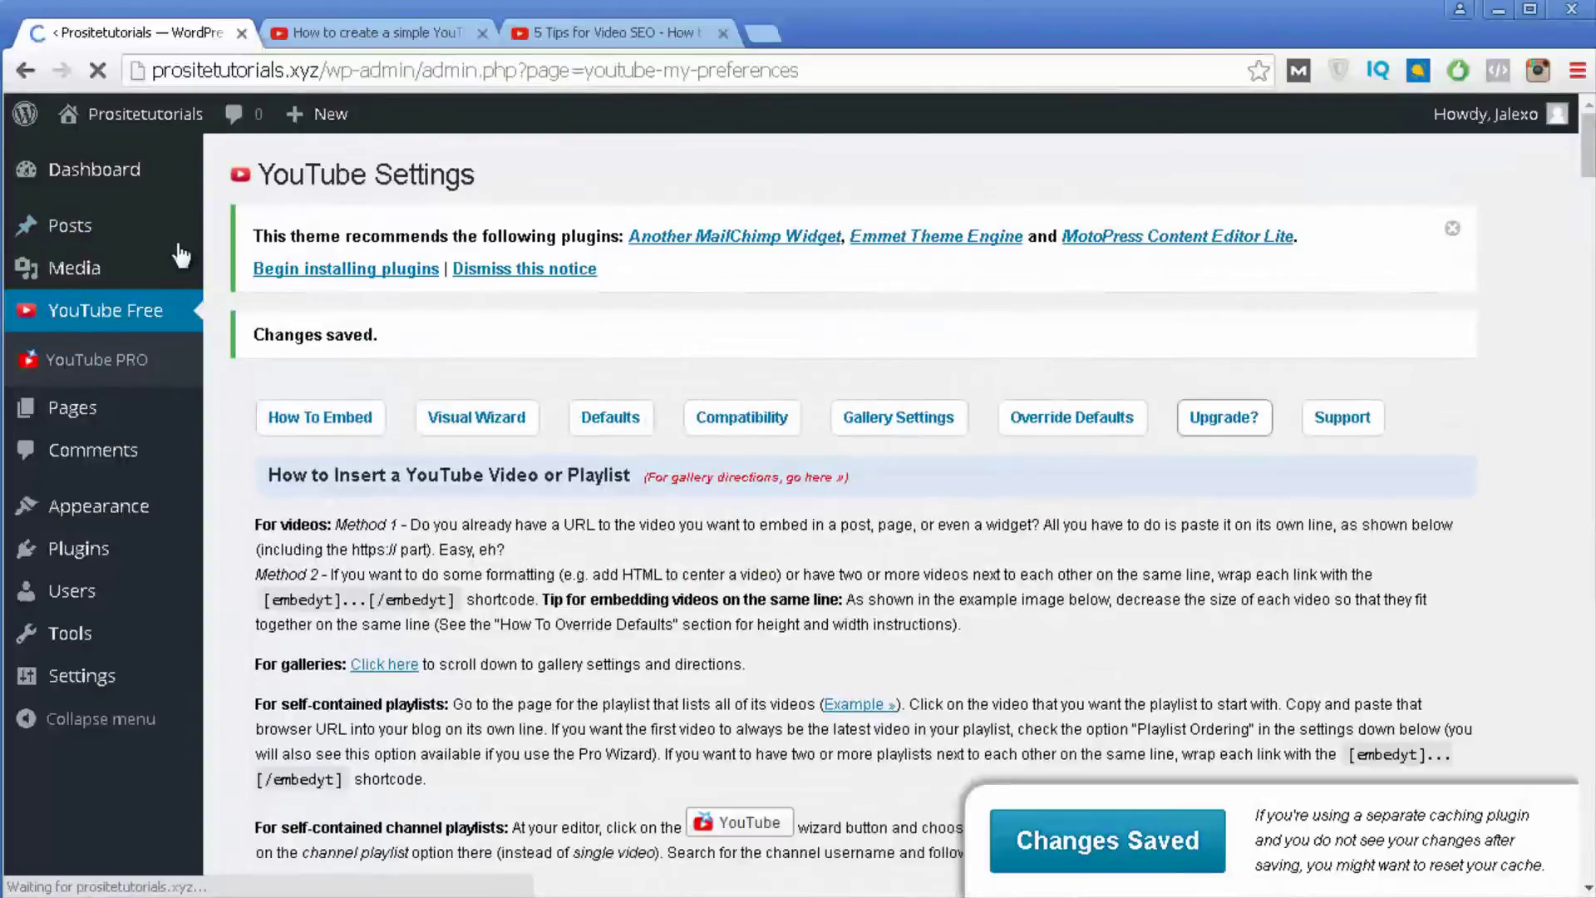
mouse_move(70, 226)
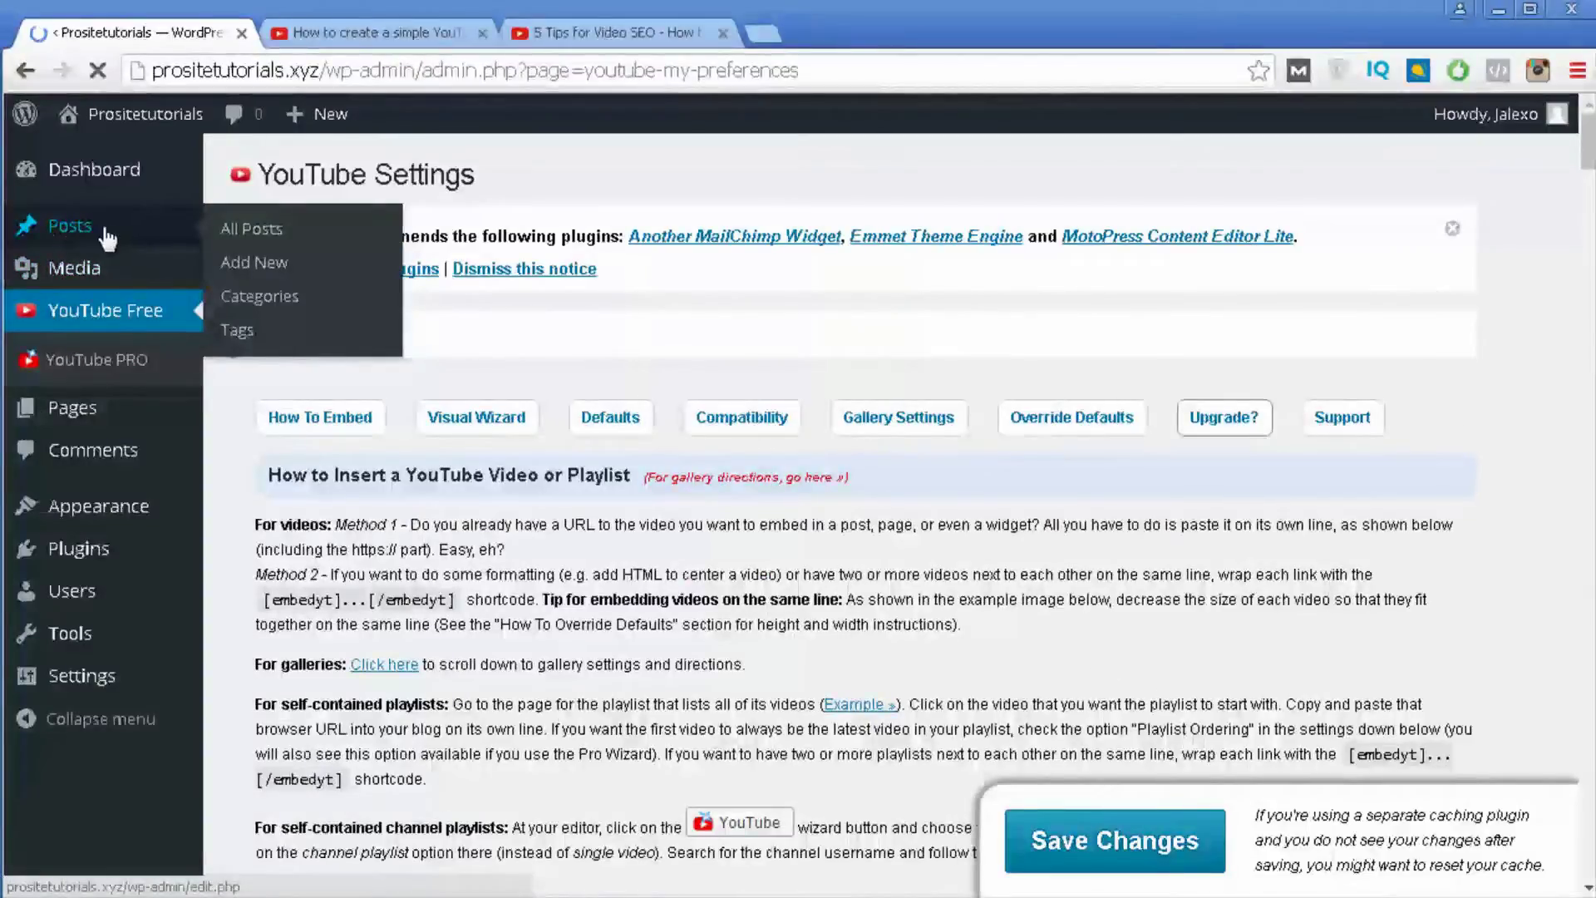
Create a new post titled 'wdwdwd' and launch the YouTube embedding wizard from its editor
left_click(247, 264)
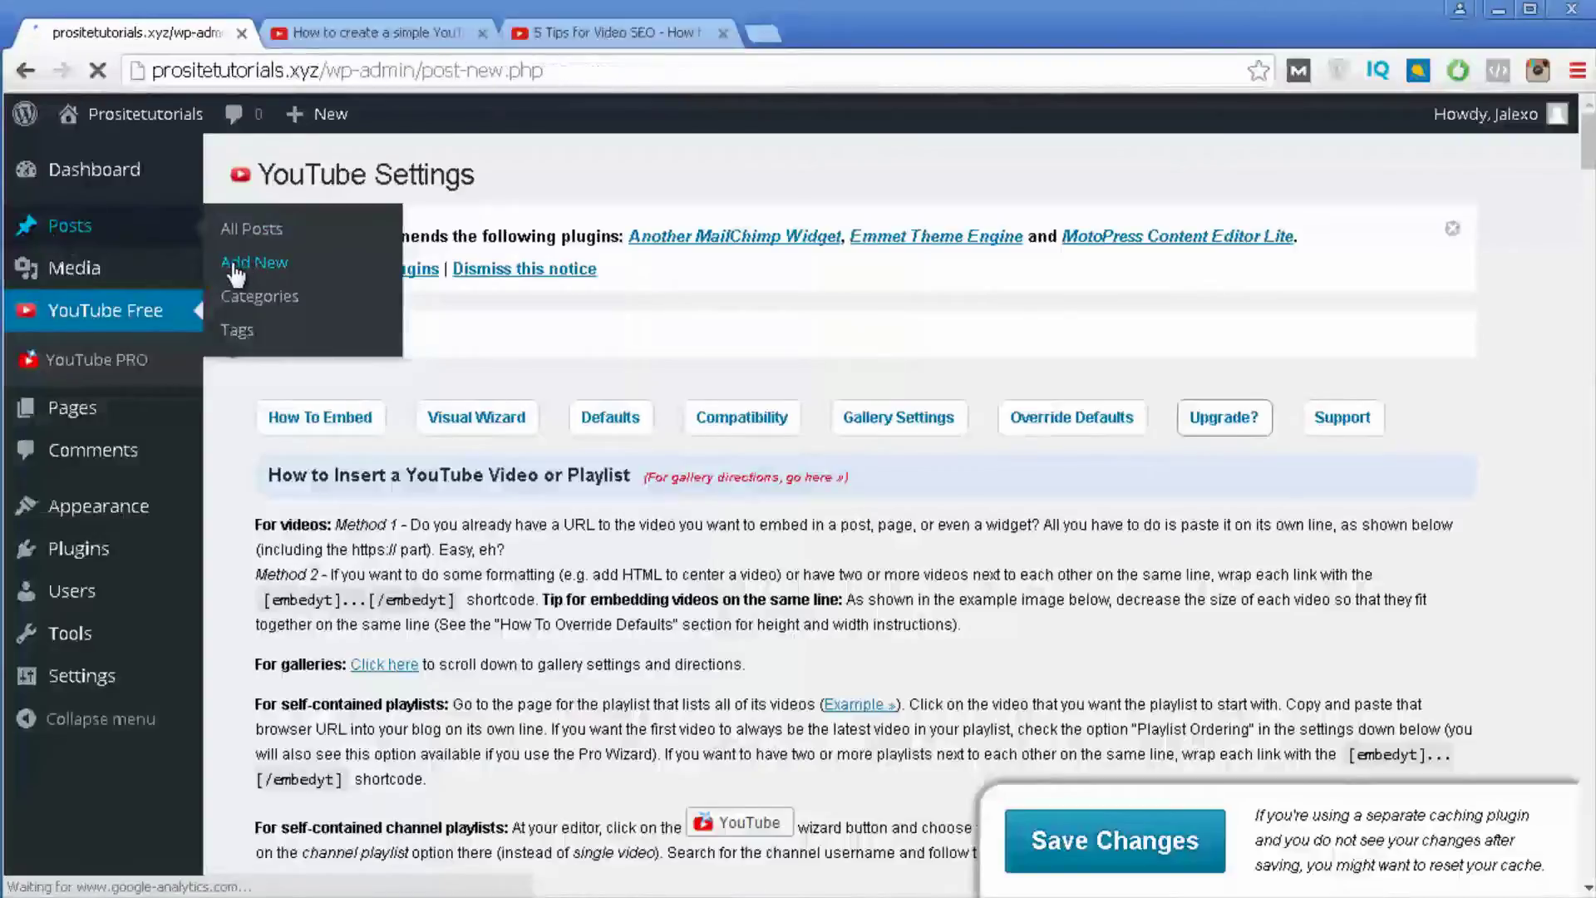
type("wdwd")
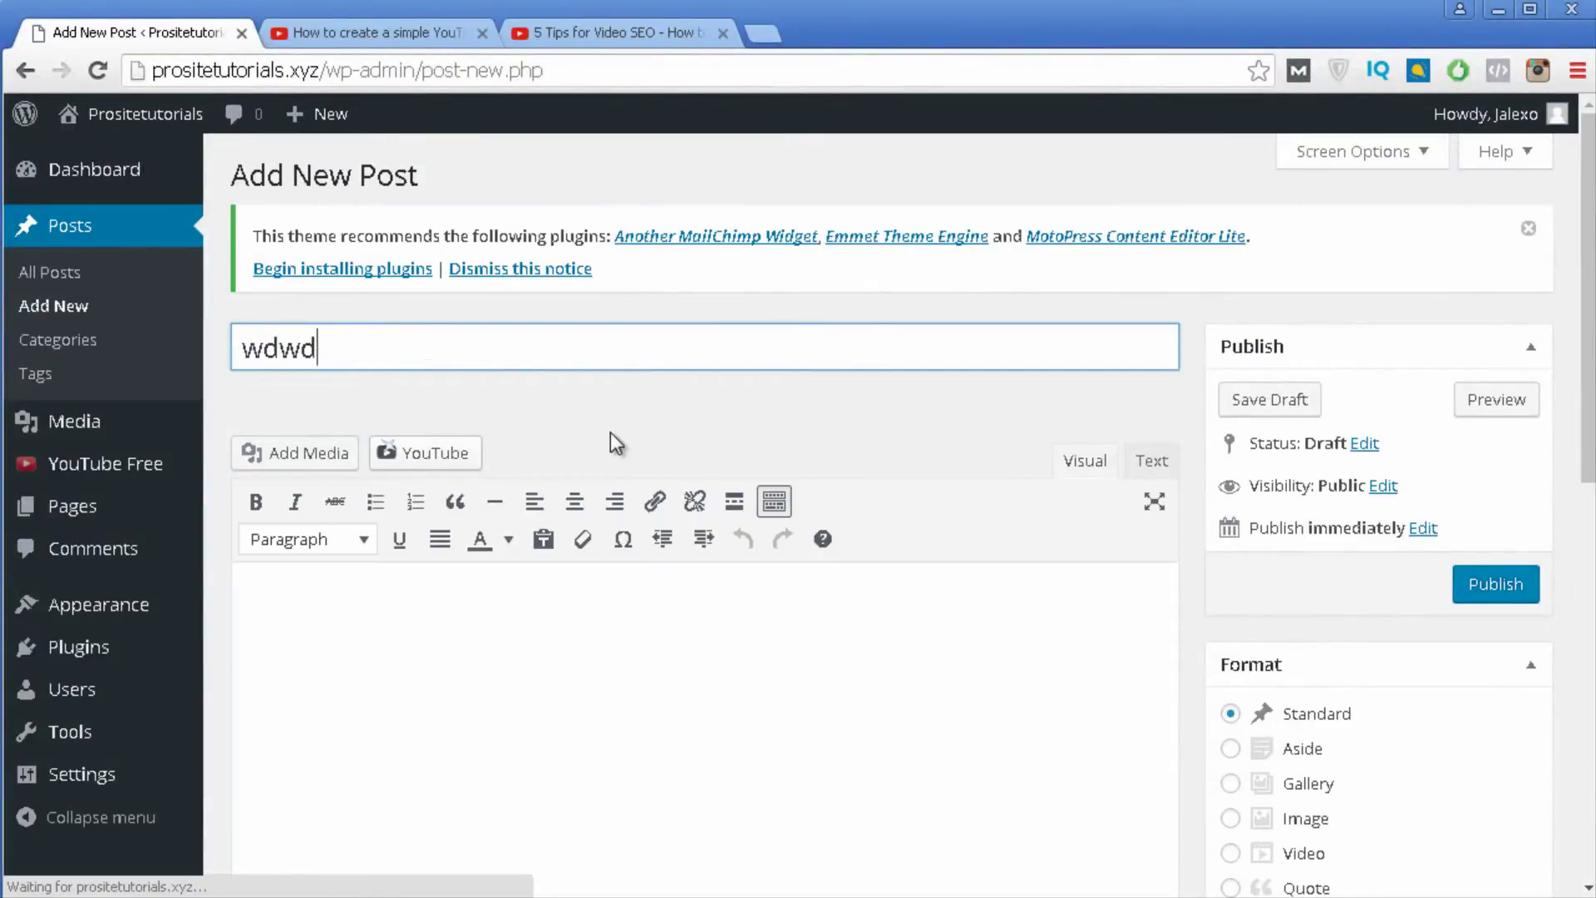
type("wd")
left_click(568, 640)
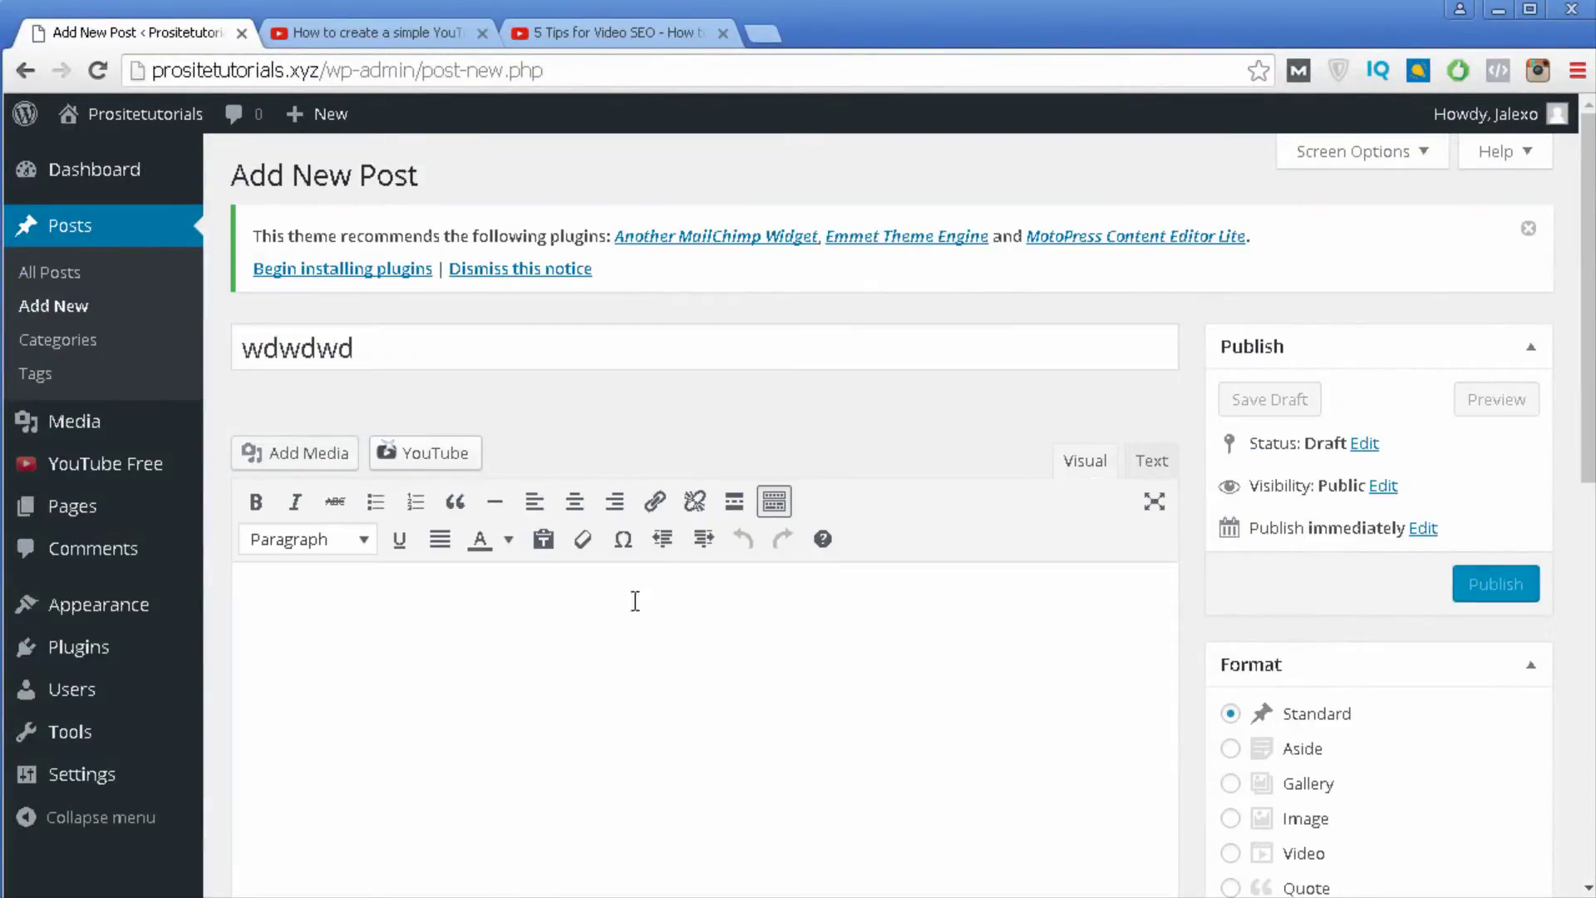
scroll(826, 727, "down", 1)
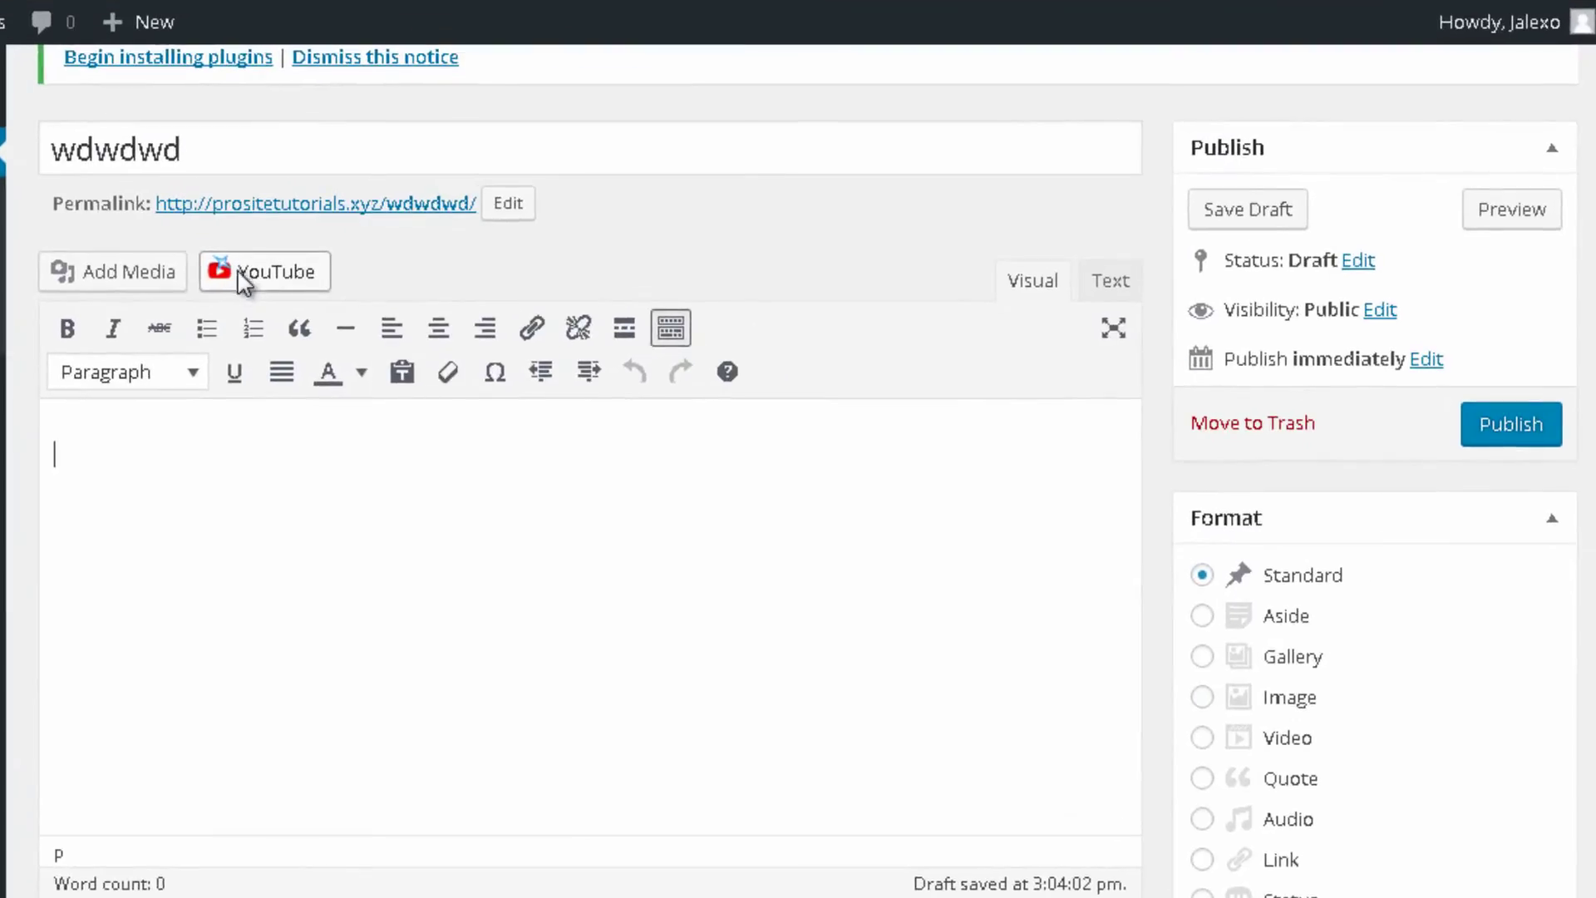
left_click(281, 293)
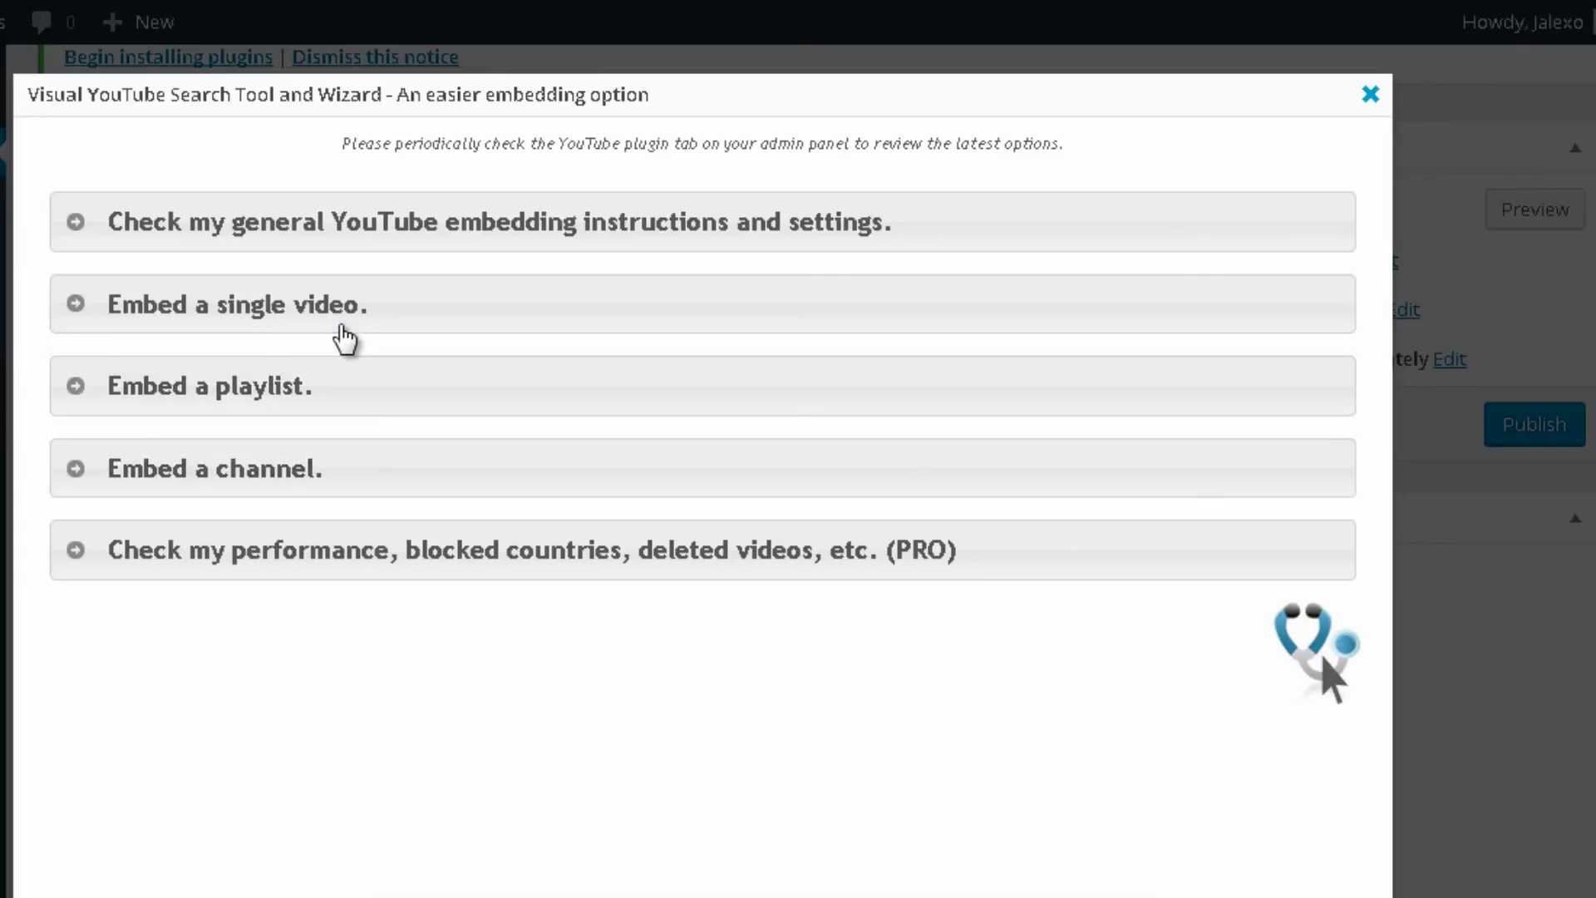
Choose 'Embed a single video' and copy the video SEO clip's URL from the YouTube tab
left_click(287, 331)
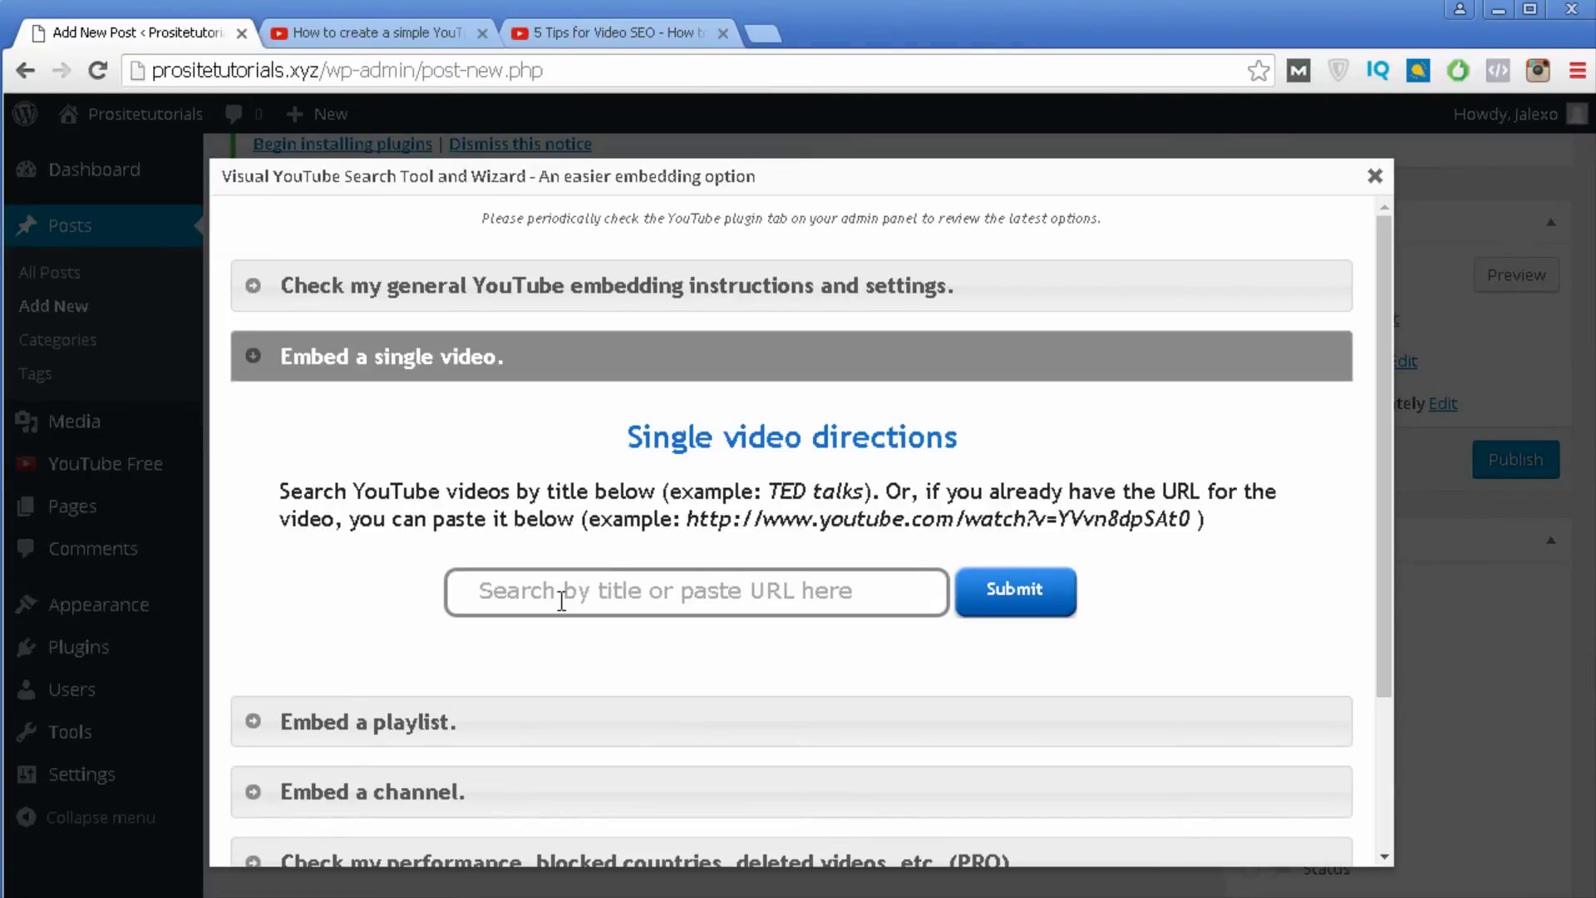
left_click(617, 590)
left_click(570, 38)
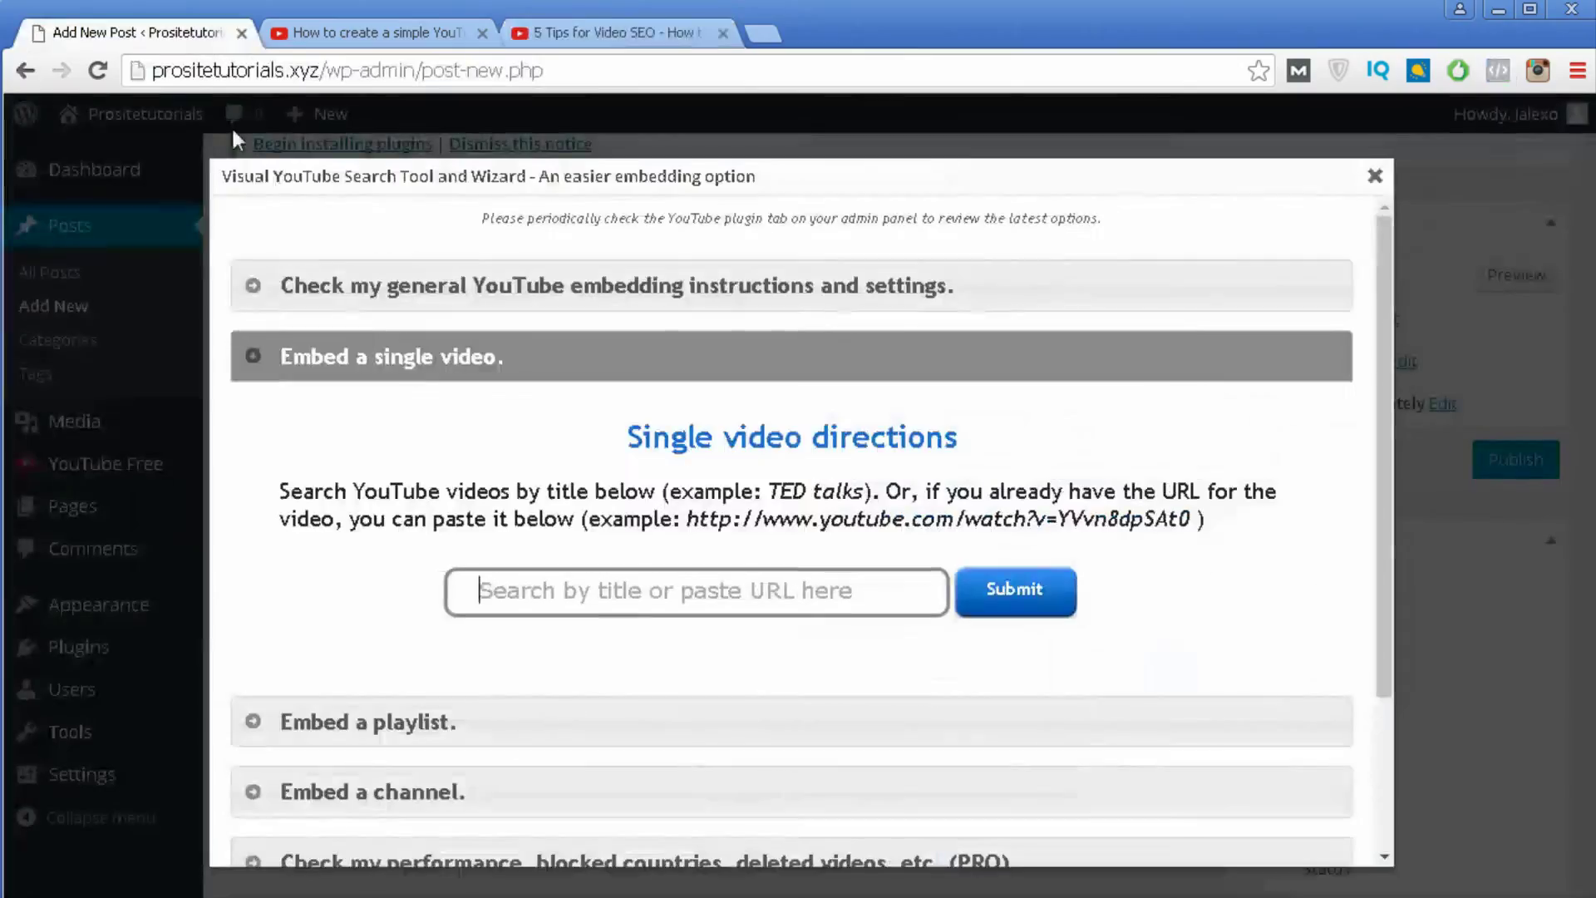
left_click(202, 37)
Paste the video URL into the wizard's search field and submit it to generate the embedyt code
left_click(786, 579)
key("ctrl+v")
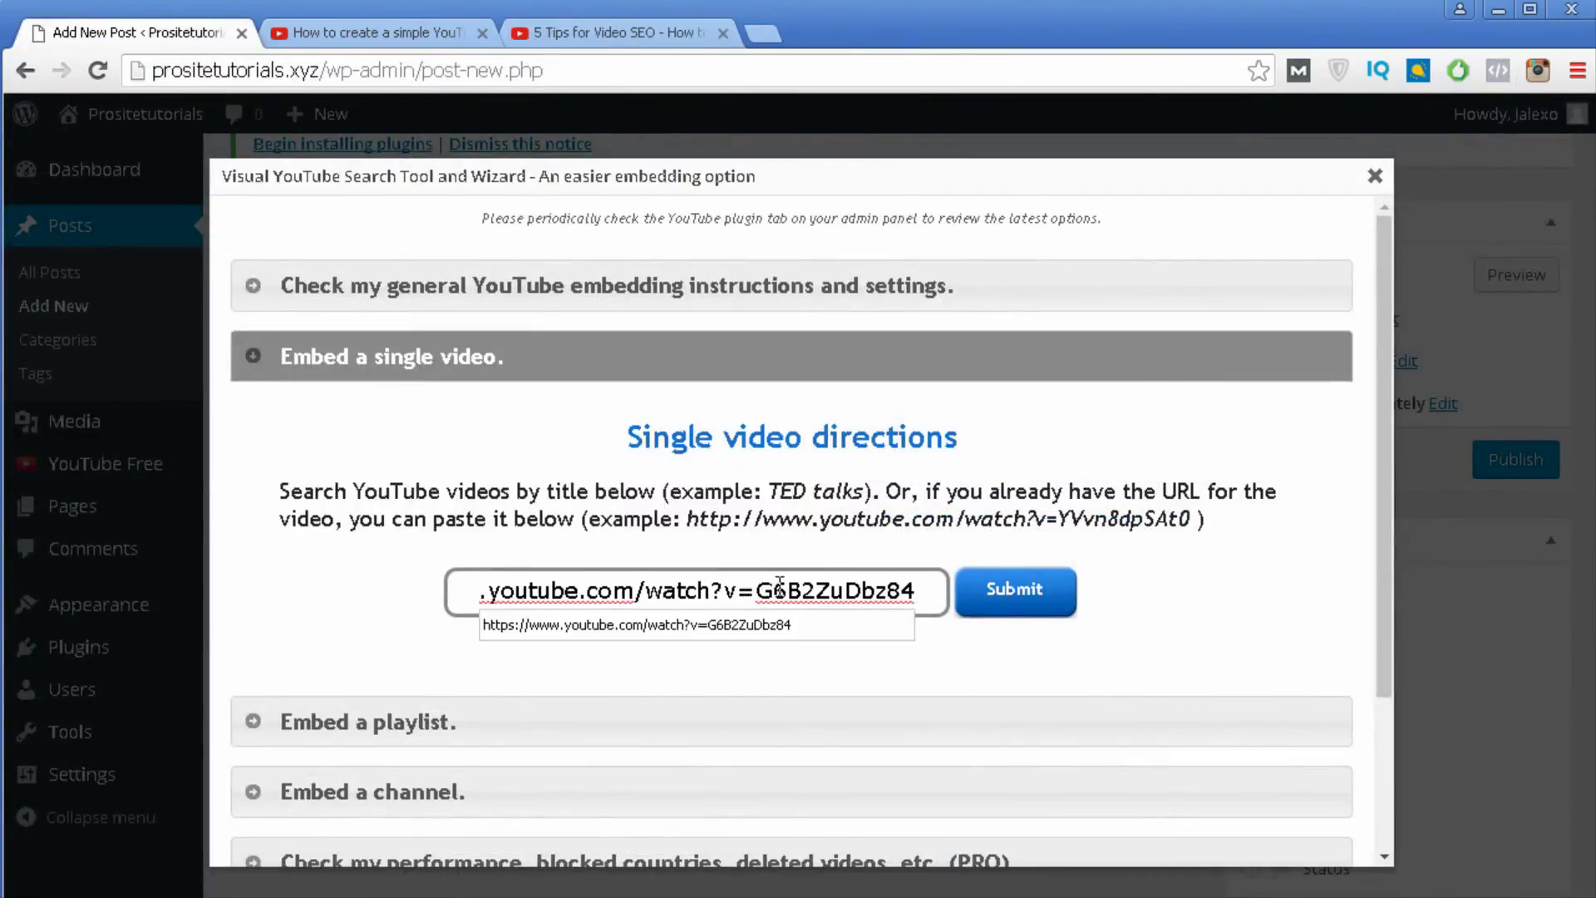
left_click(1006, 592)
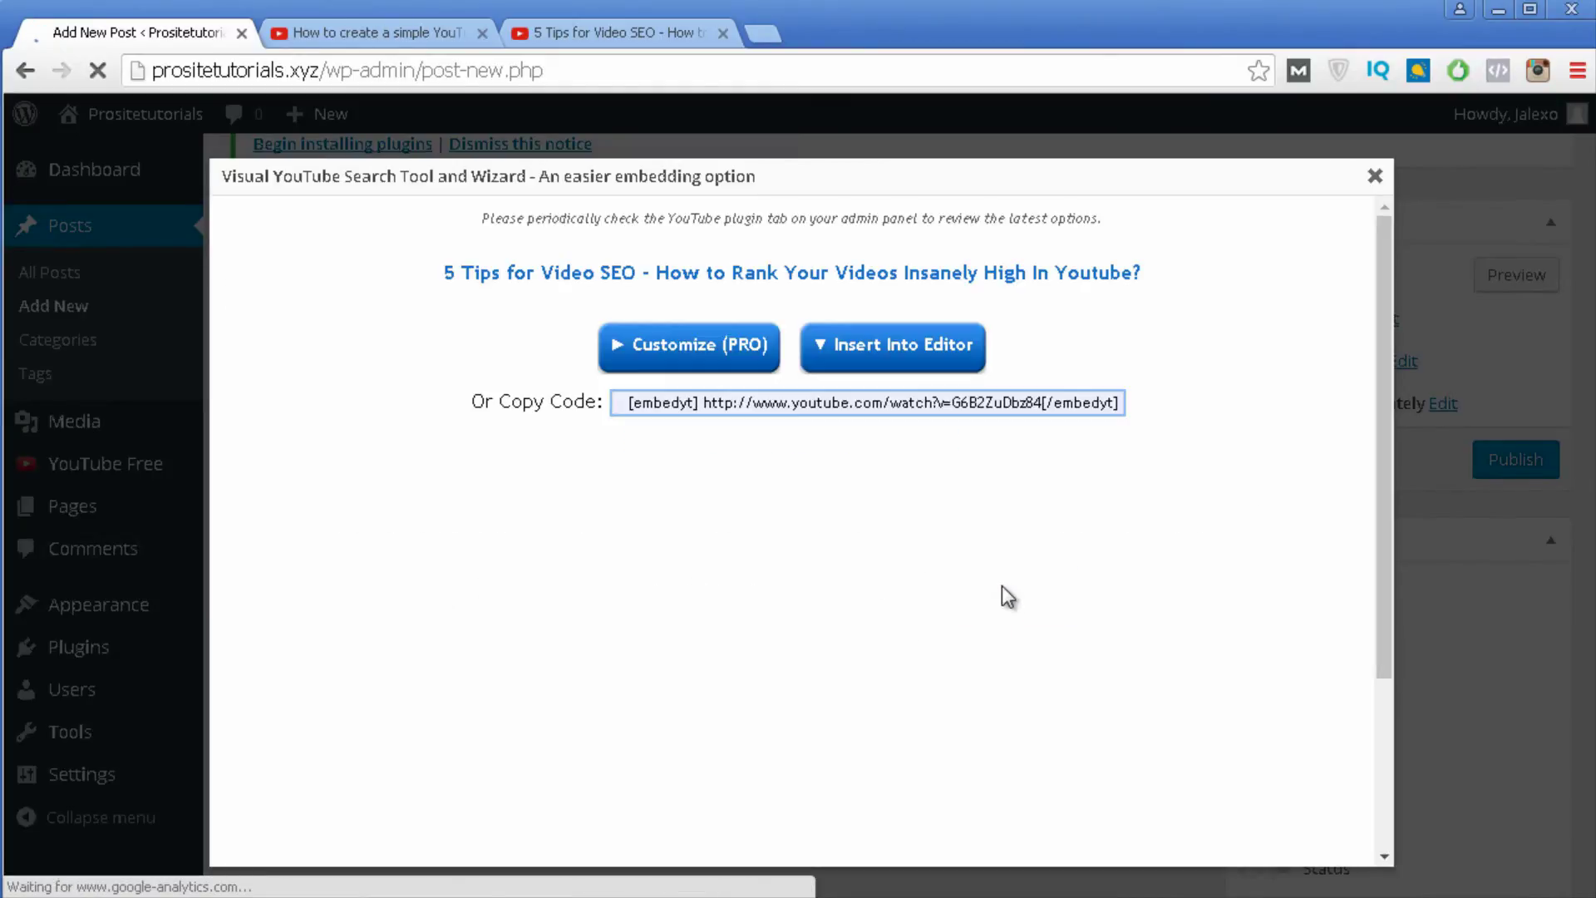
scroll(856, 415, "down", 2)
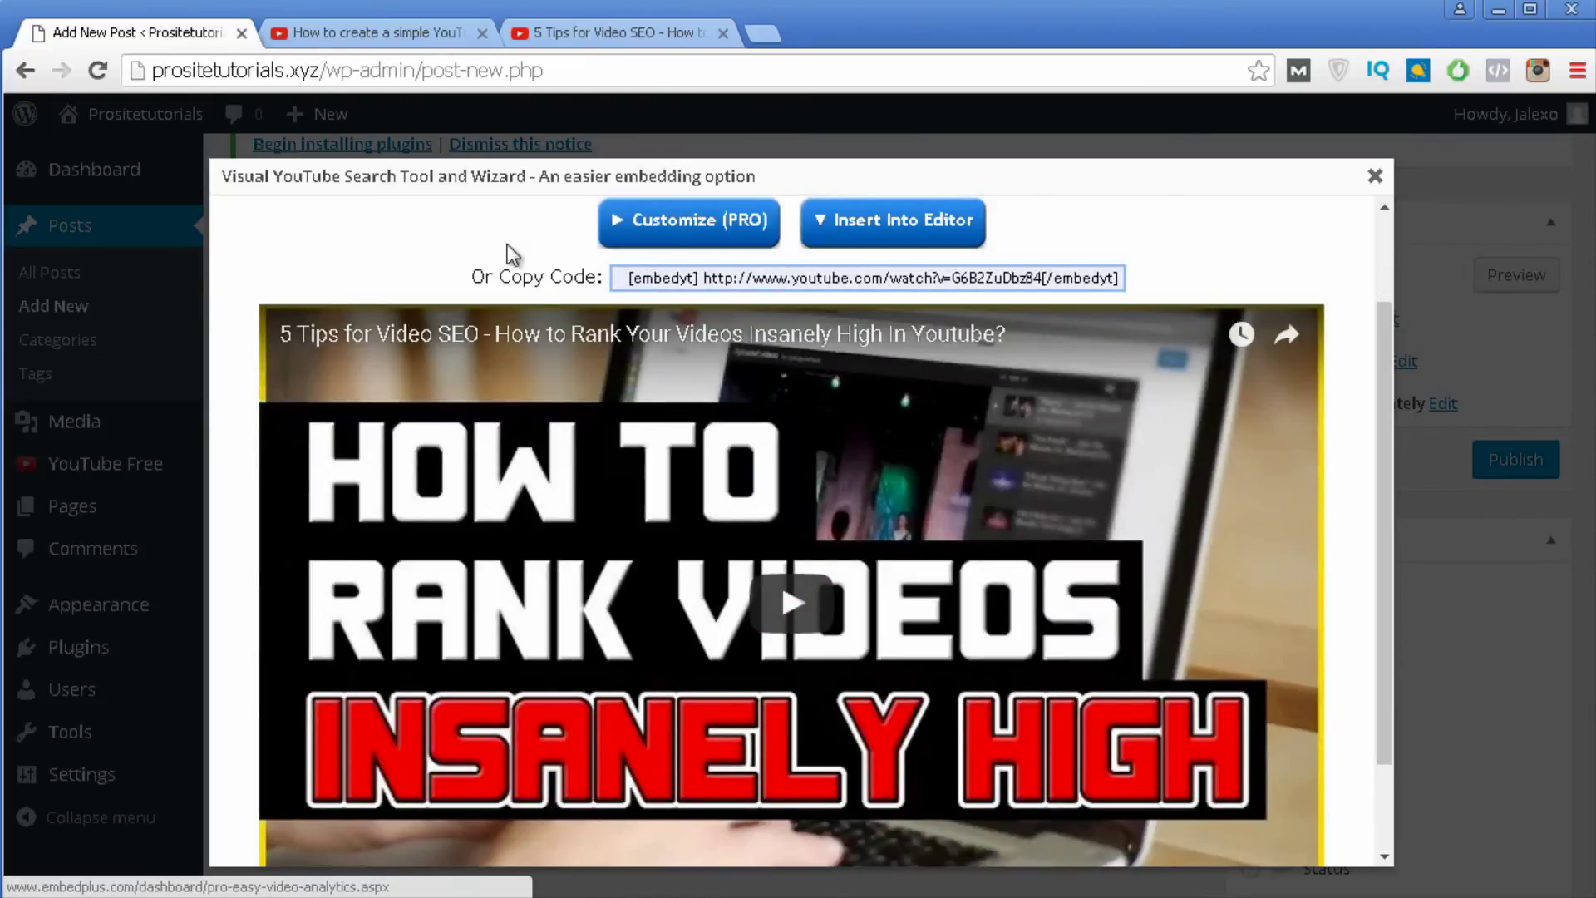
scroll(504, 266, "down", 2)
scroll(563, 308, "up", 4)
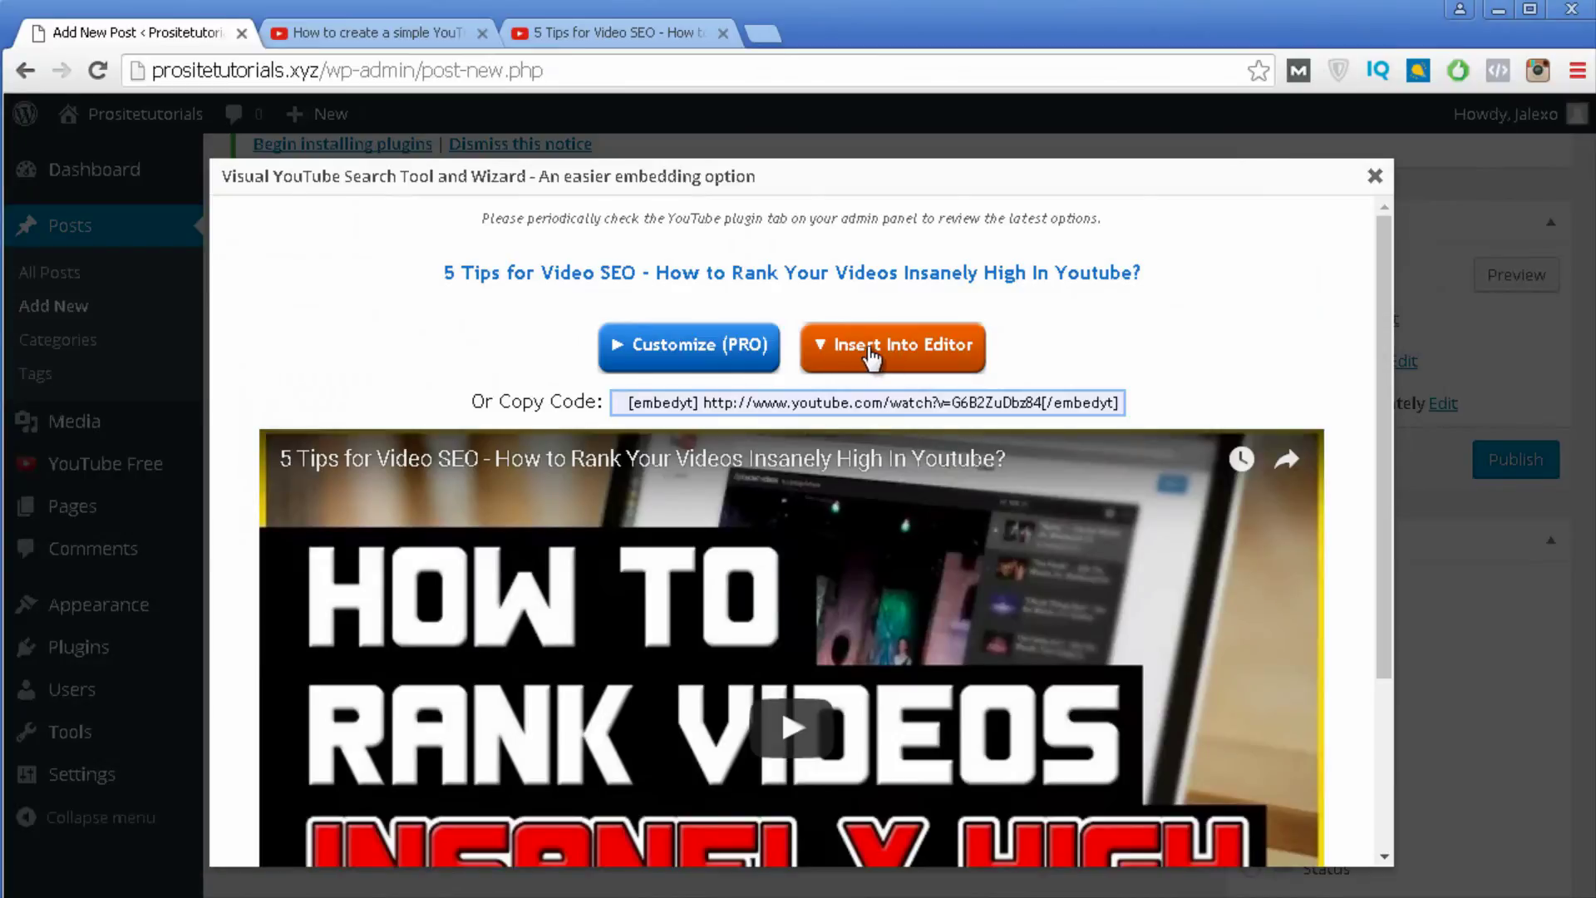
Insert the embedyt shortcode into the wdwdwd post, preview it, and pause the autoplaying video
left_click(870, 360)
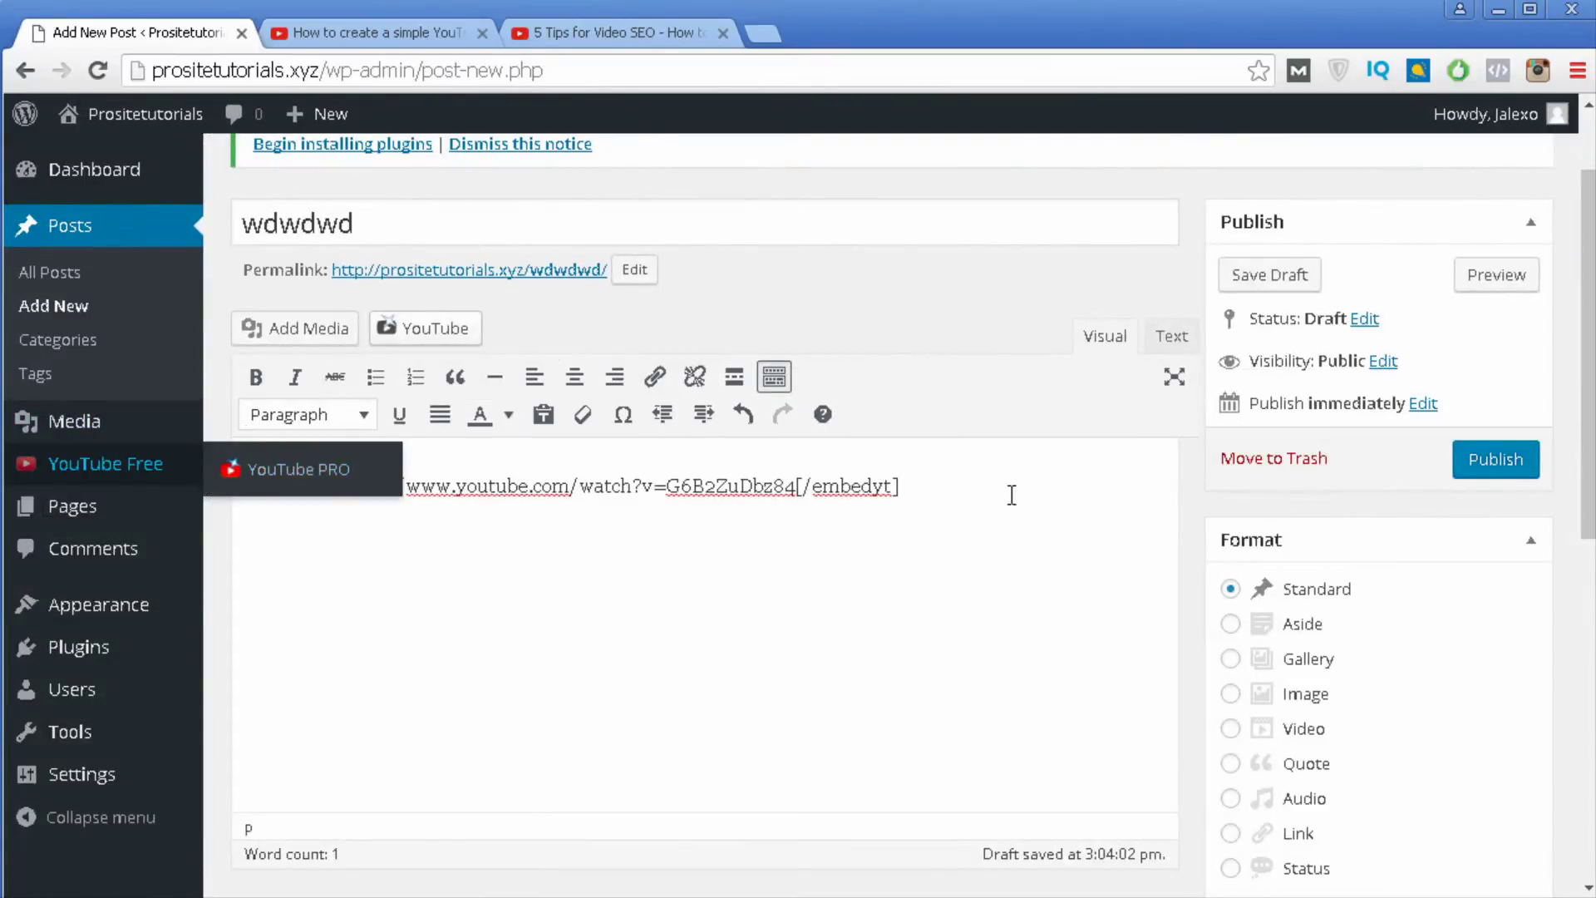
left_click_drag(914, 486, 184, 478)
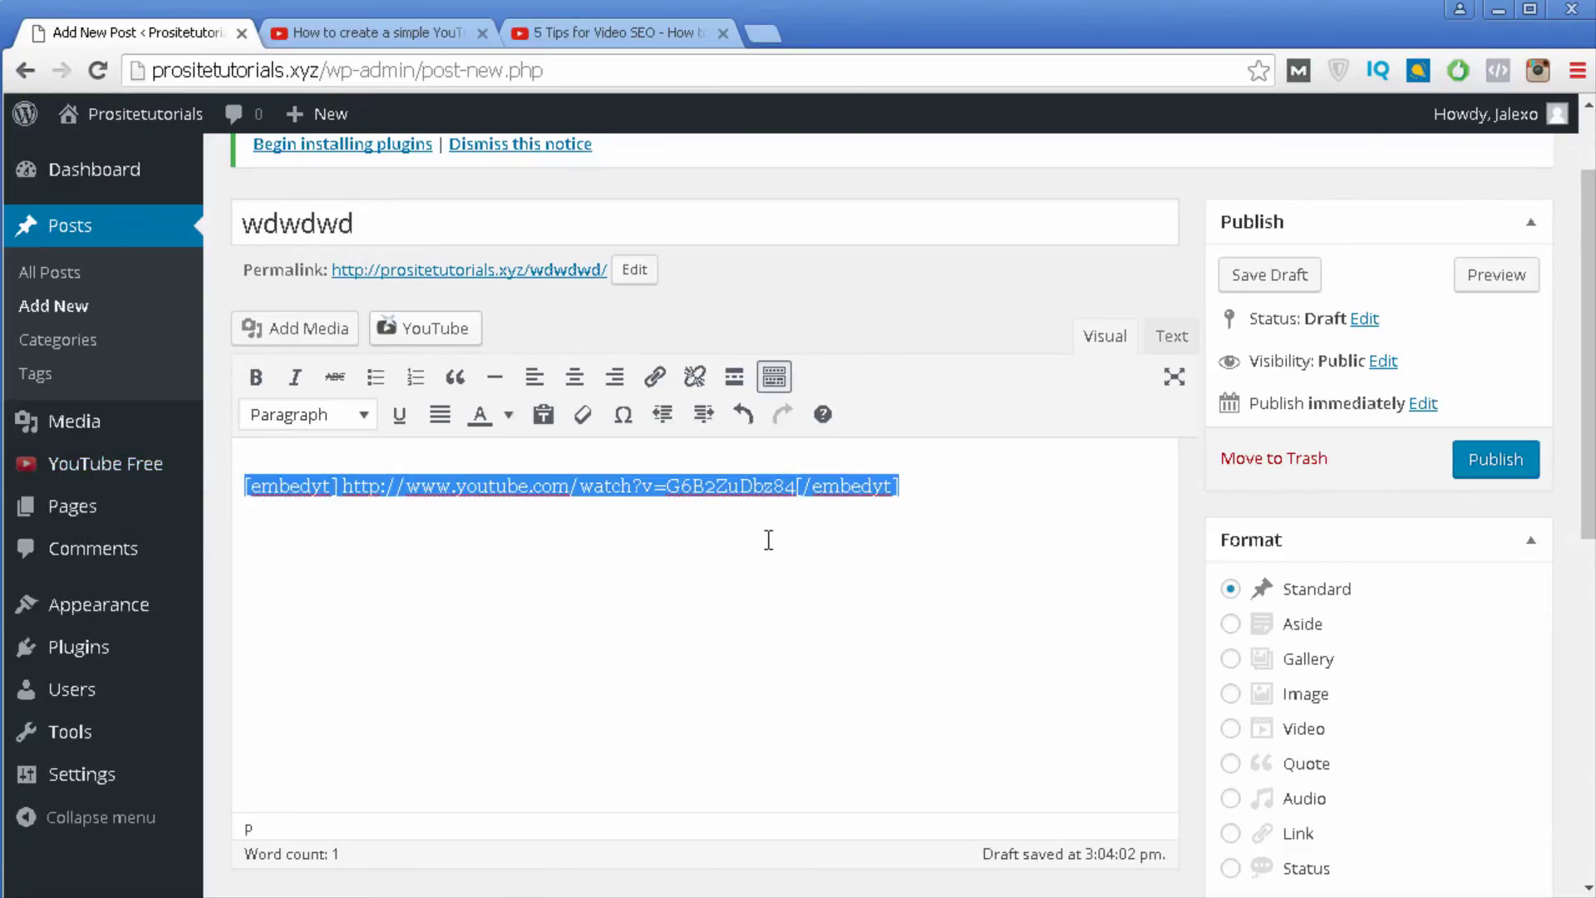
left_click(1509, 286)
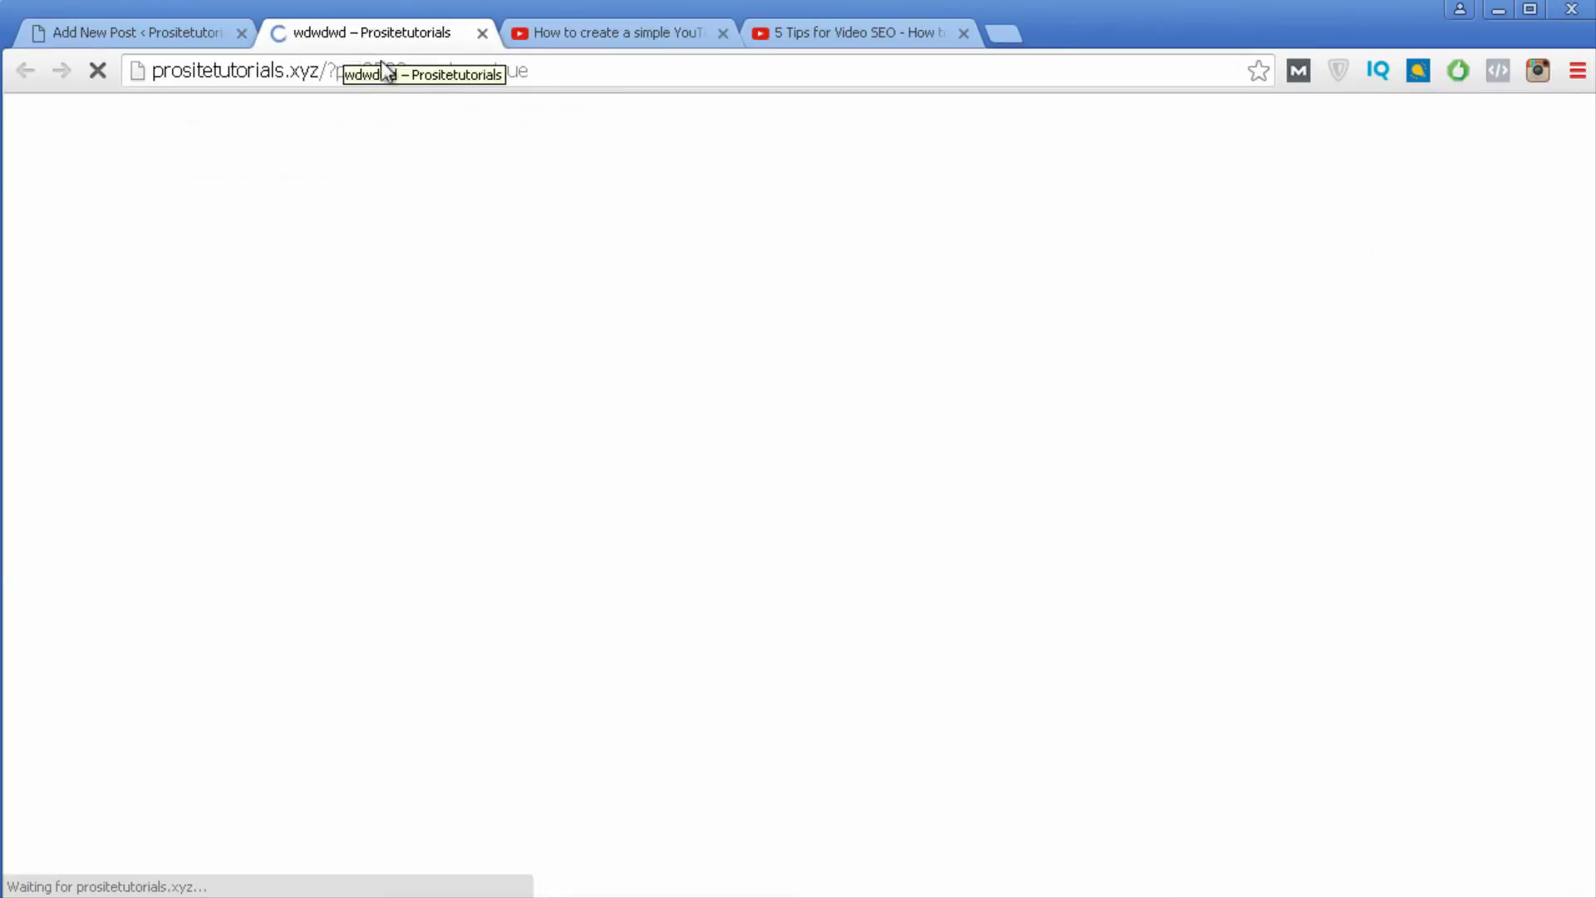
scroll(836, 212, "down", 5)
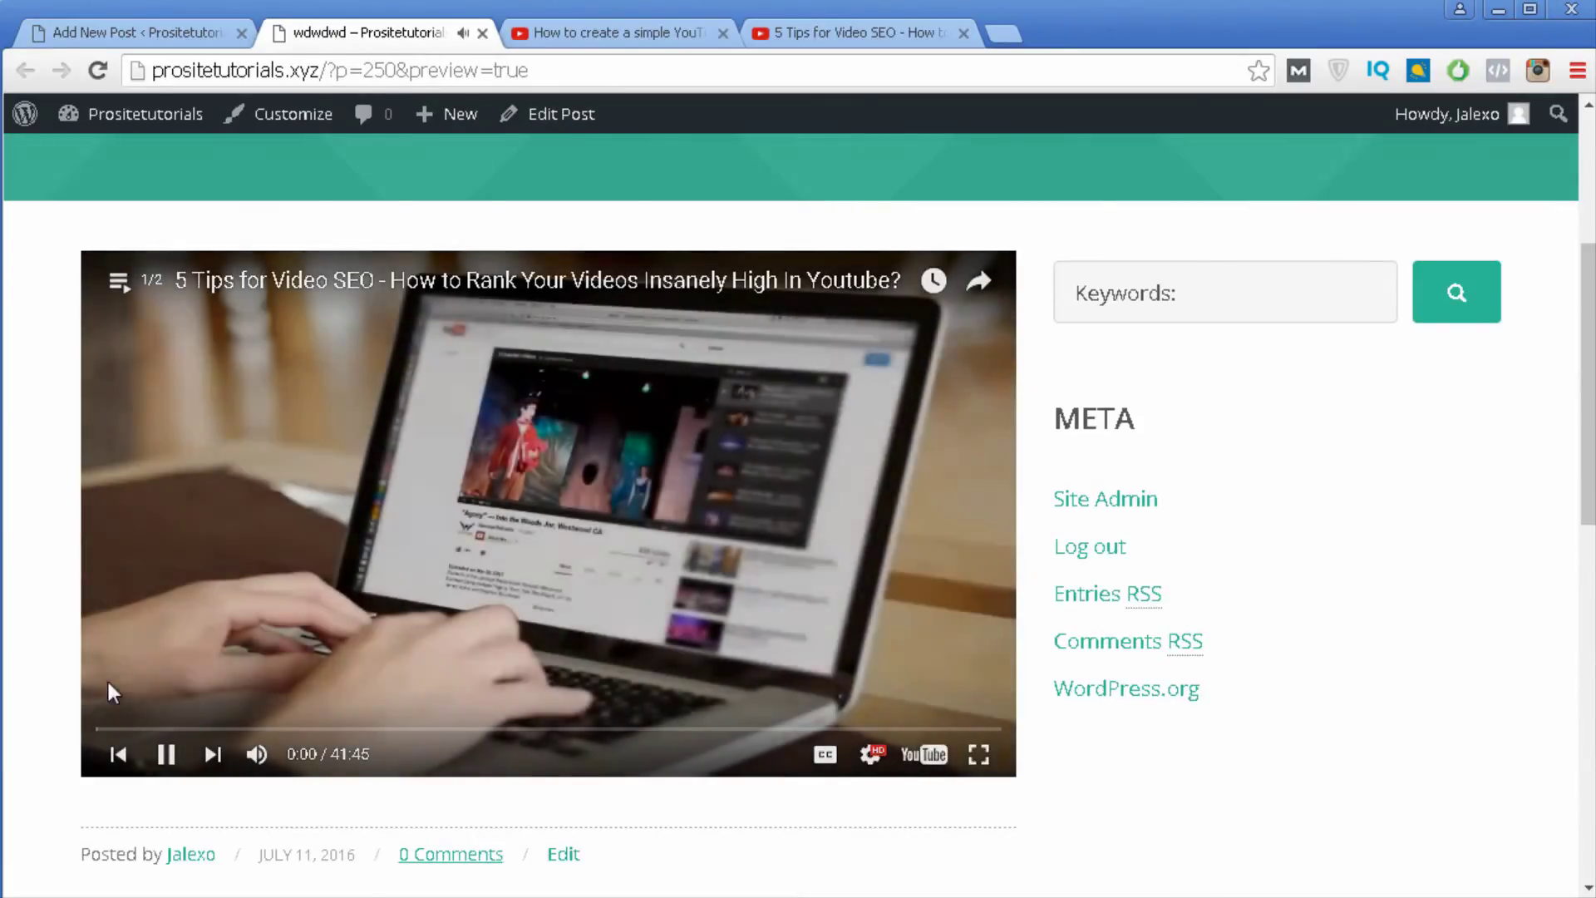
left_click(166, 753)
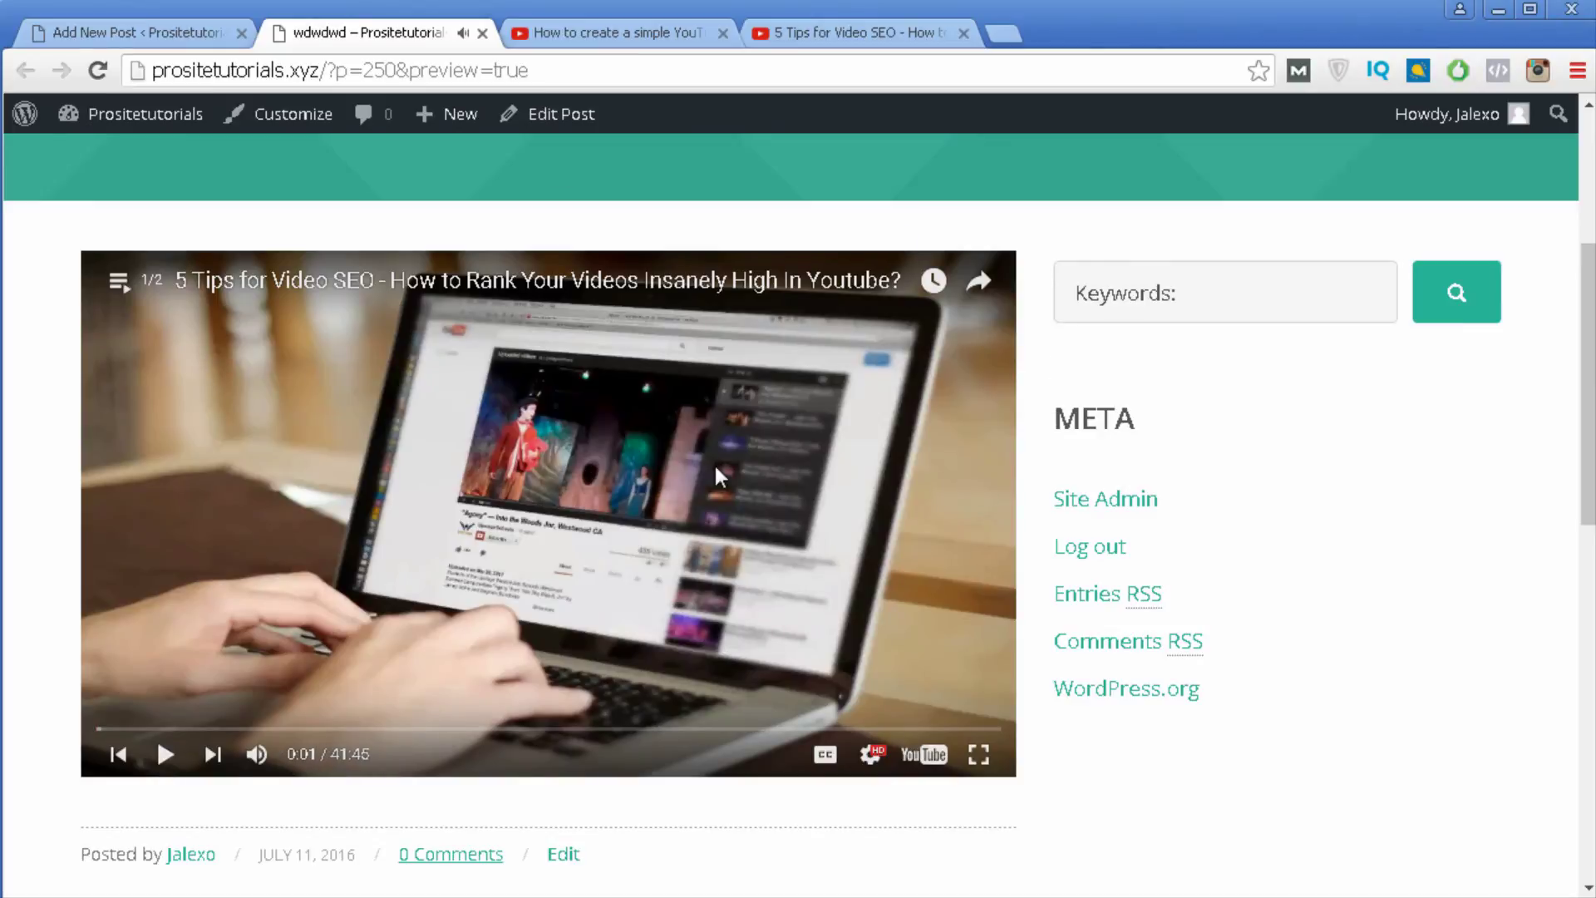